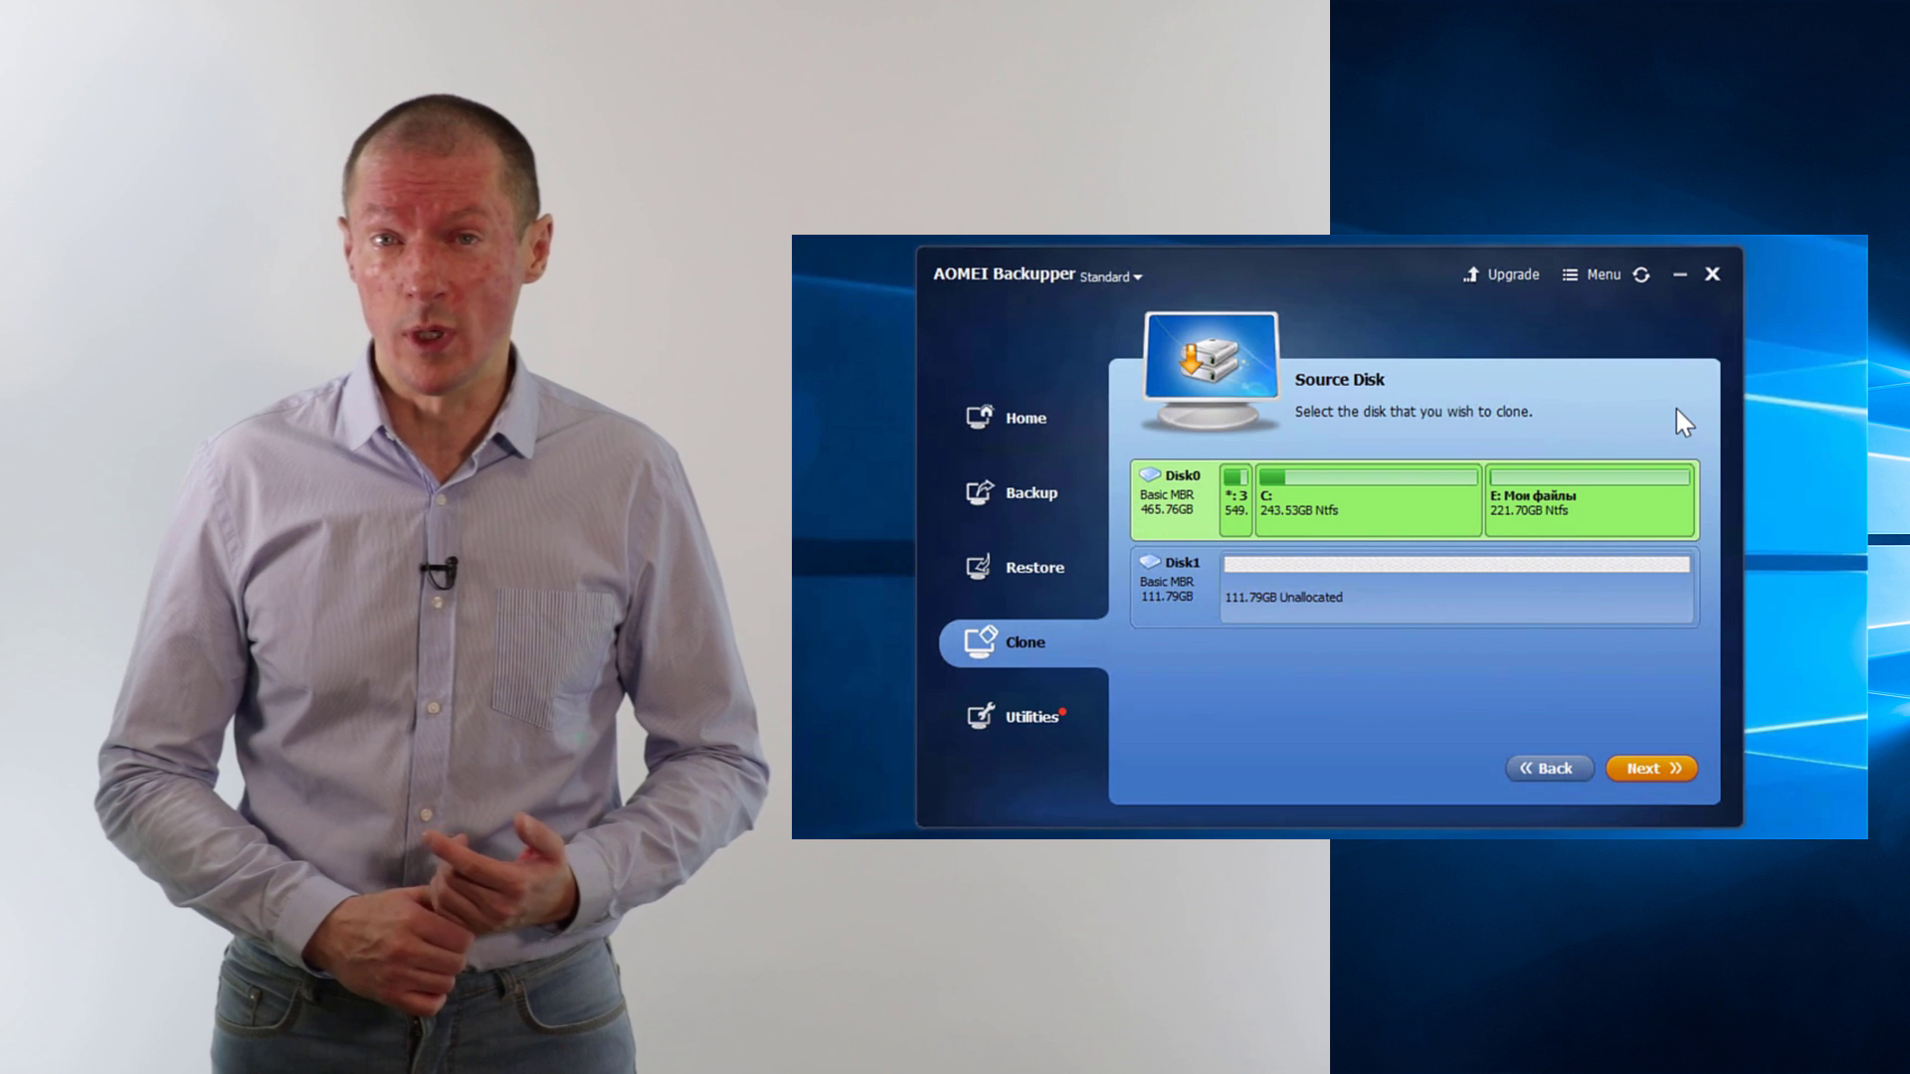
Clone Disk0 onto the 111.79GB Disk1 with 'Align partition to optimize for SSD' ticked, and start cloning
click(1655, 766)
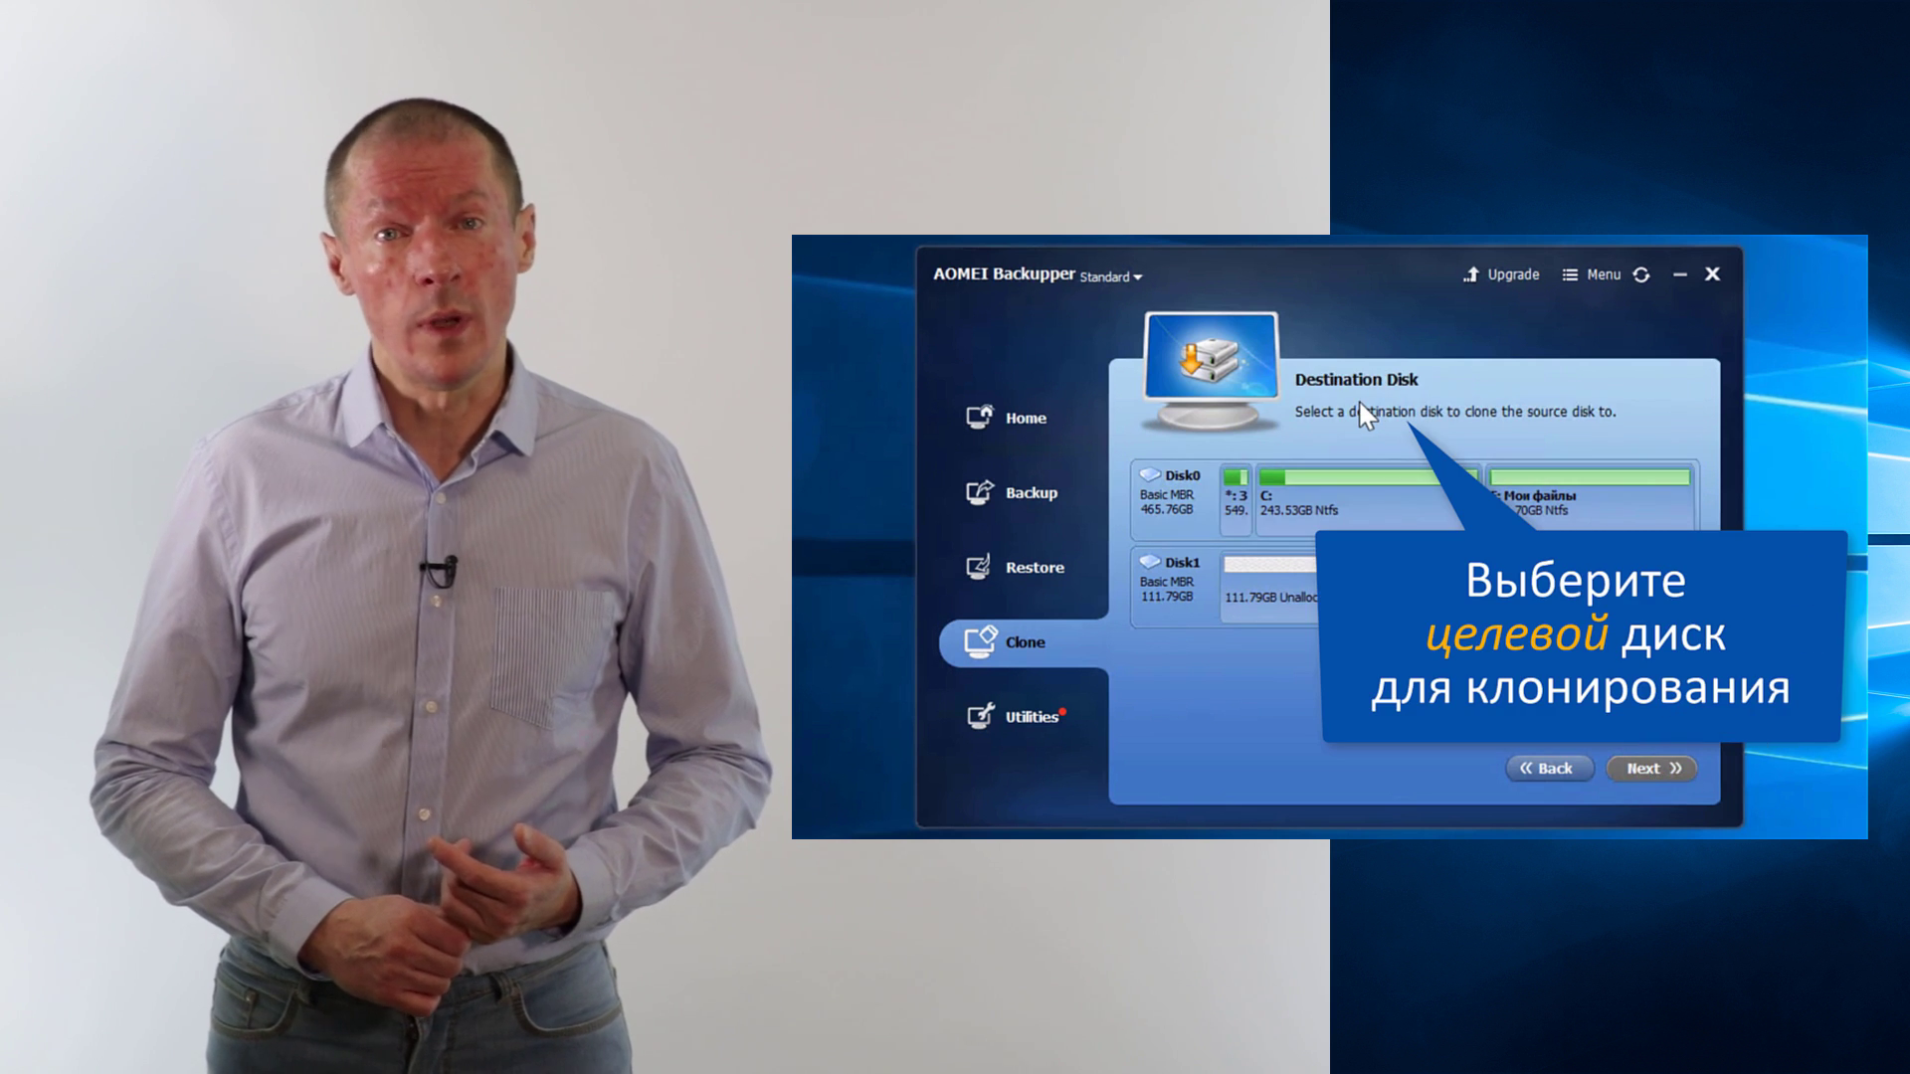
click(1382, 611)
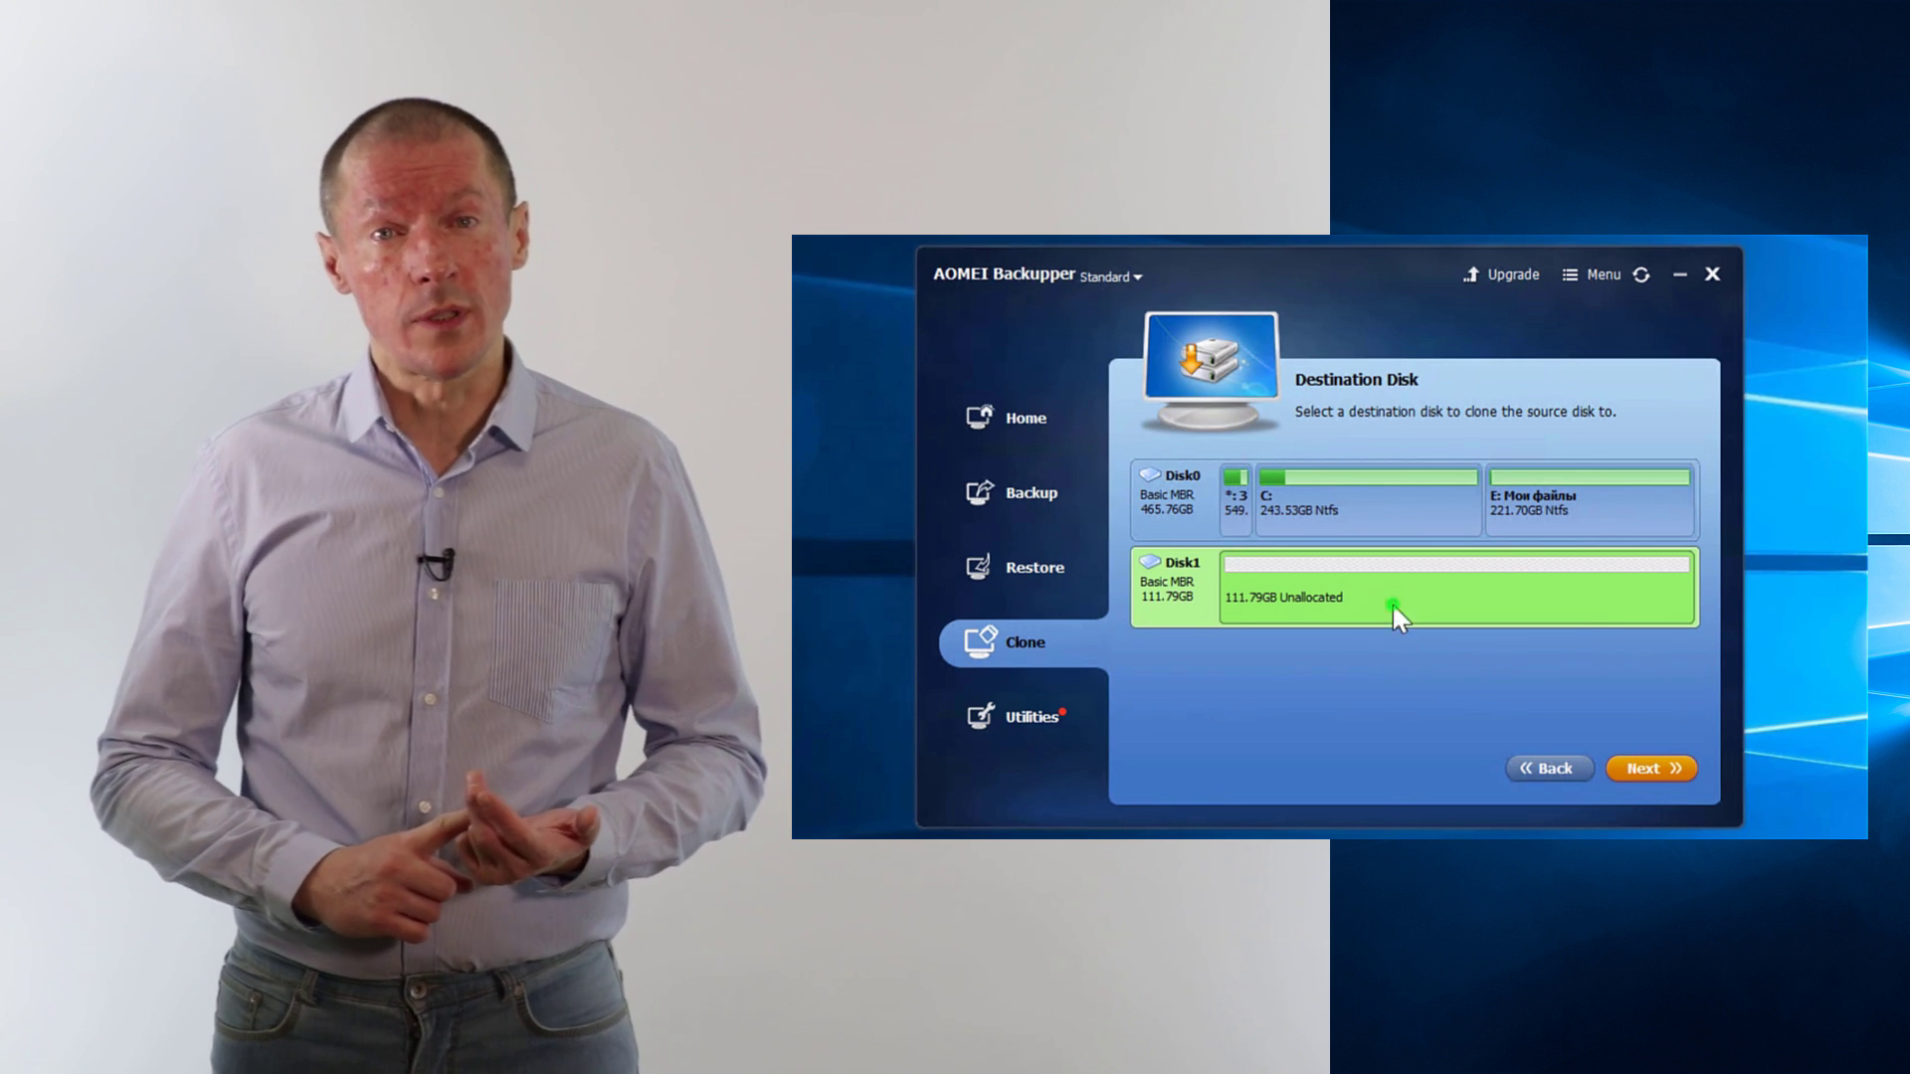
click(1651, 768)
click(1203, 771)
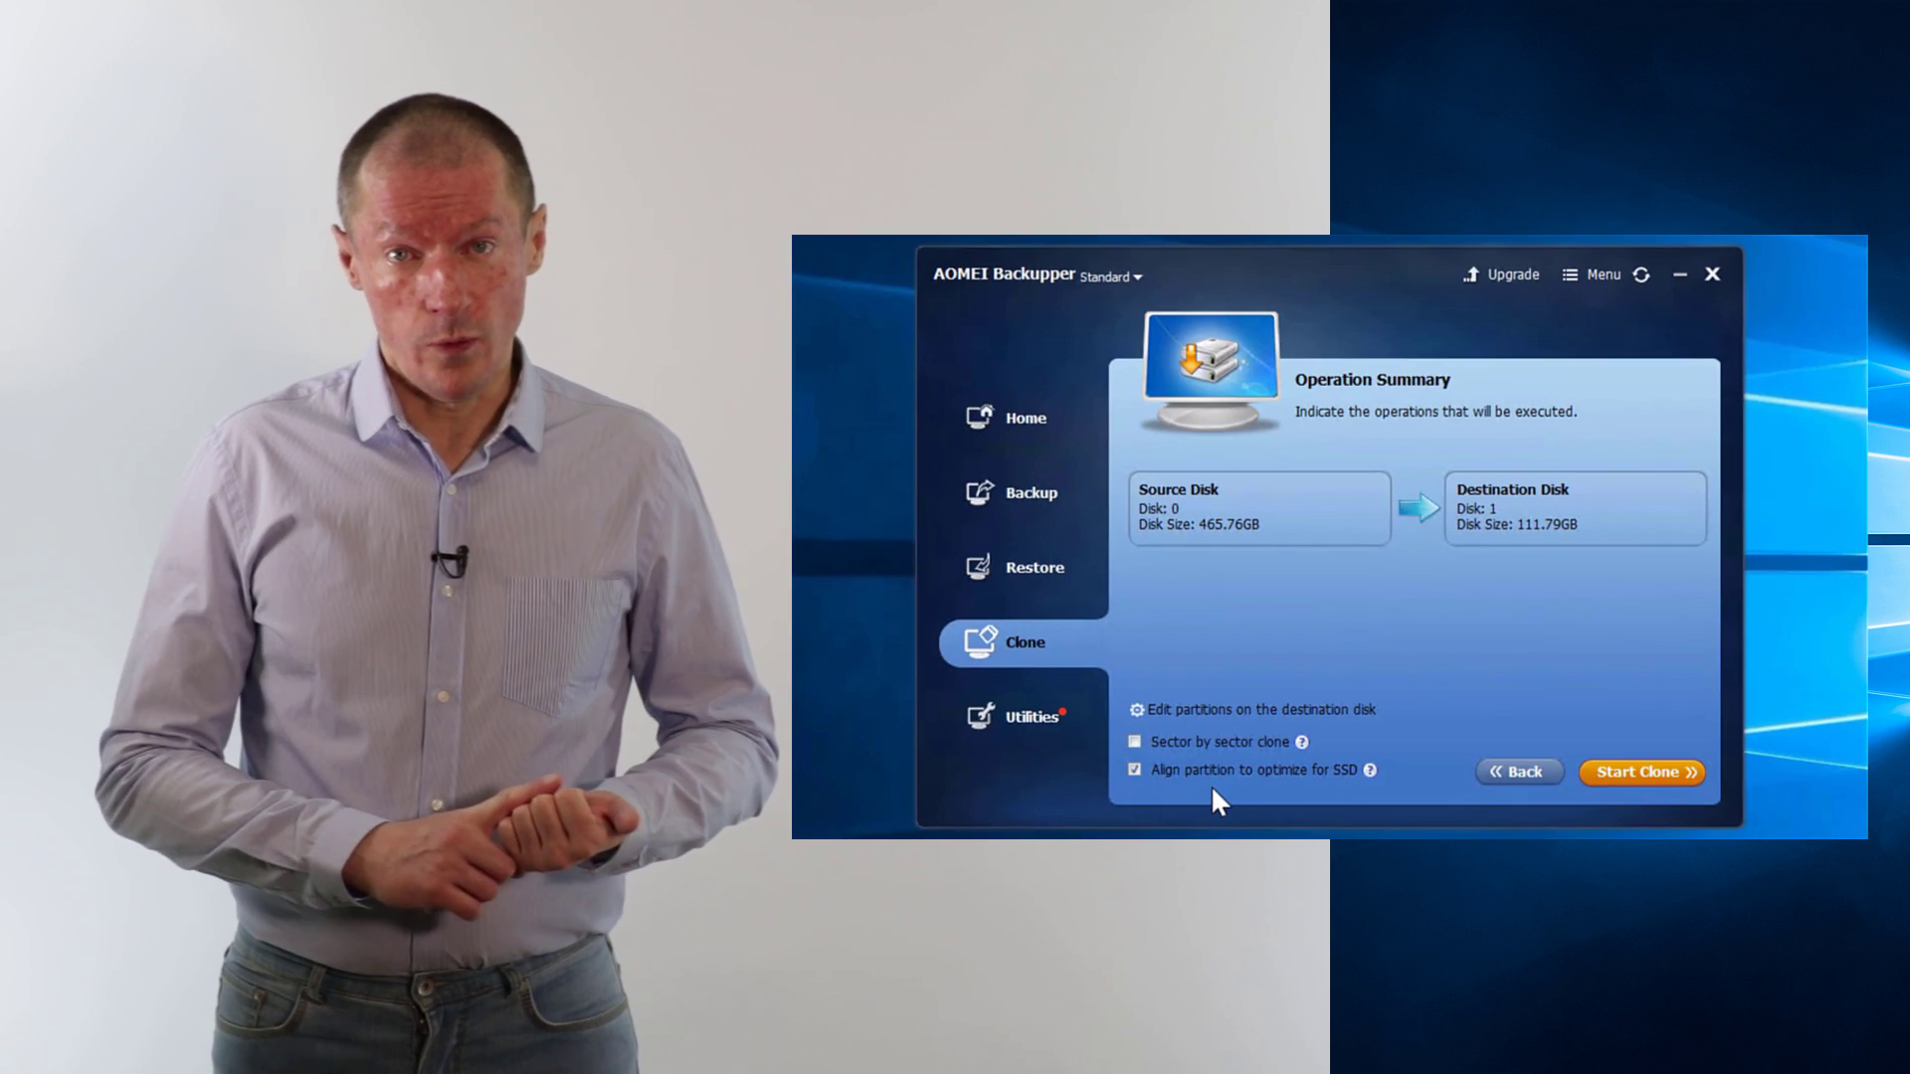
click(1751, 748)
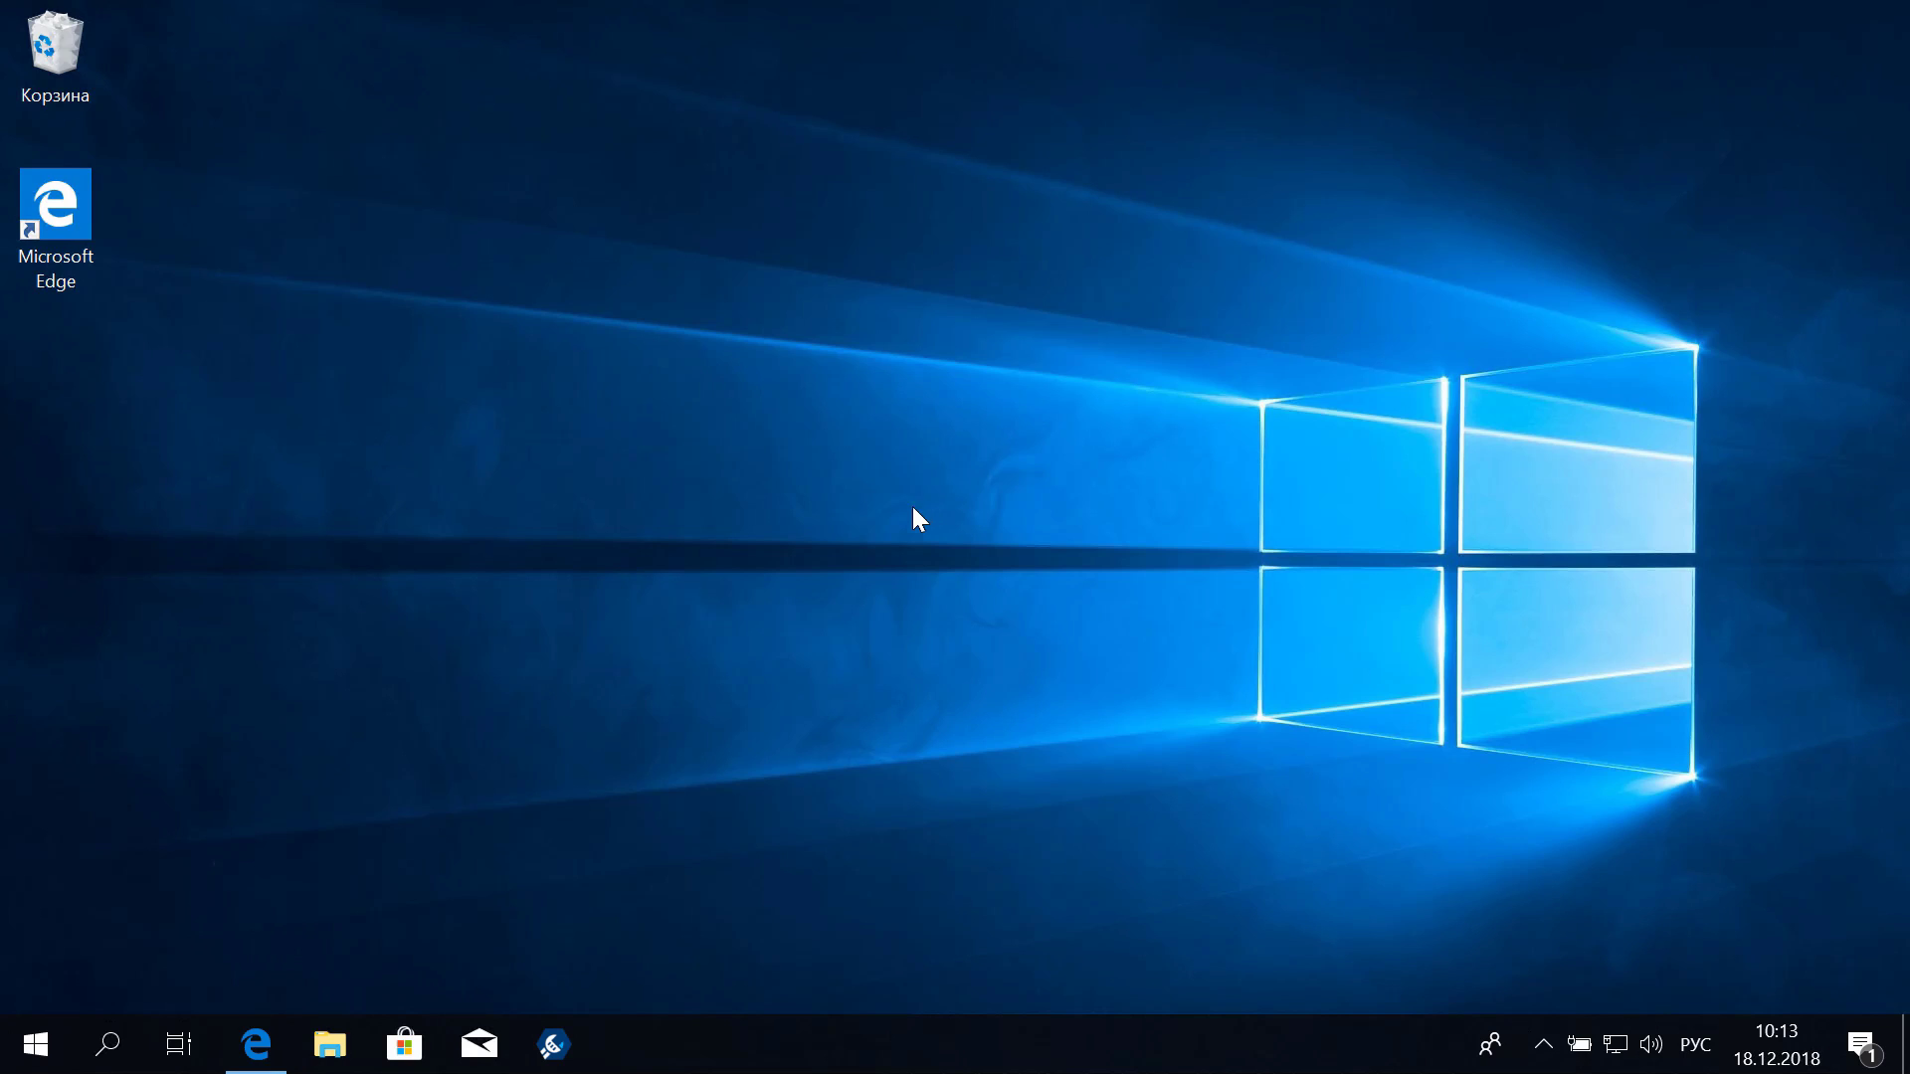
Show and dismiss the Win+X system tools menu, then bring up Run with diskmgmt.msc entered
right_click(28, 1042)
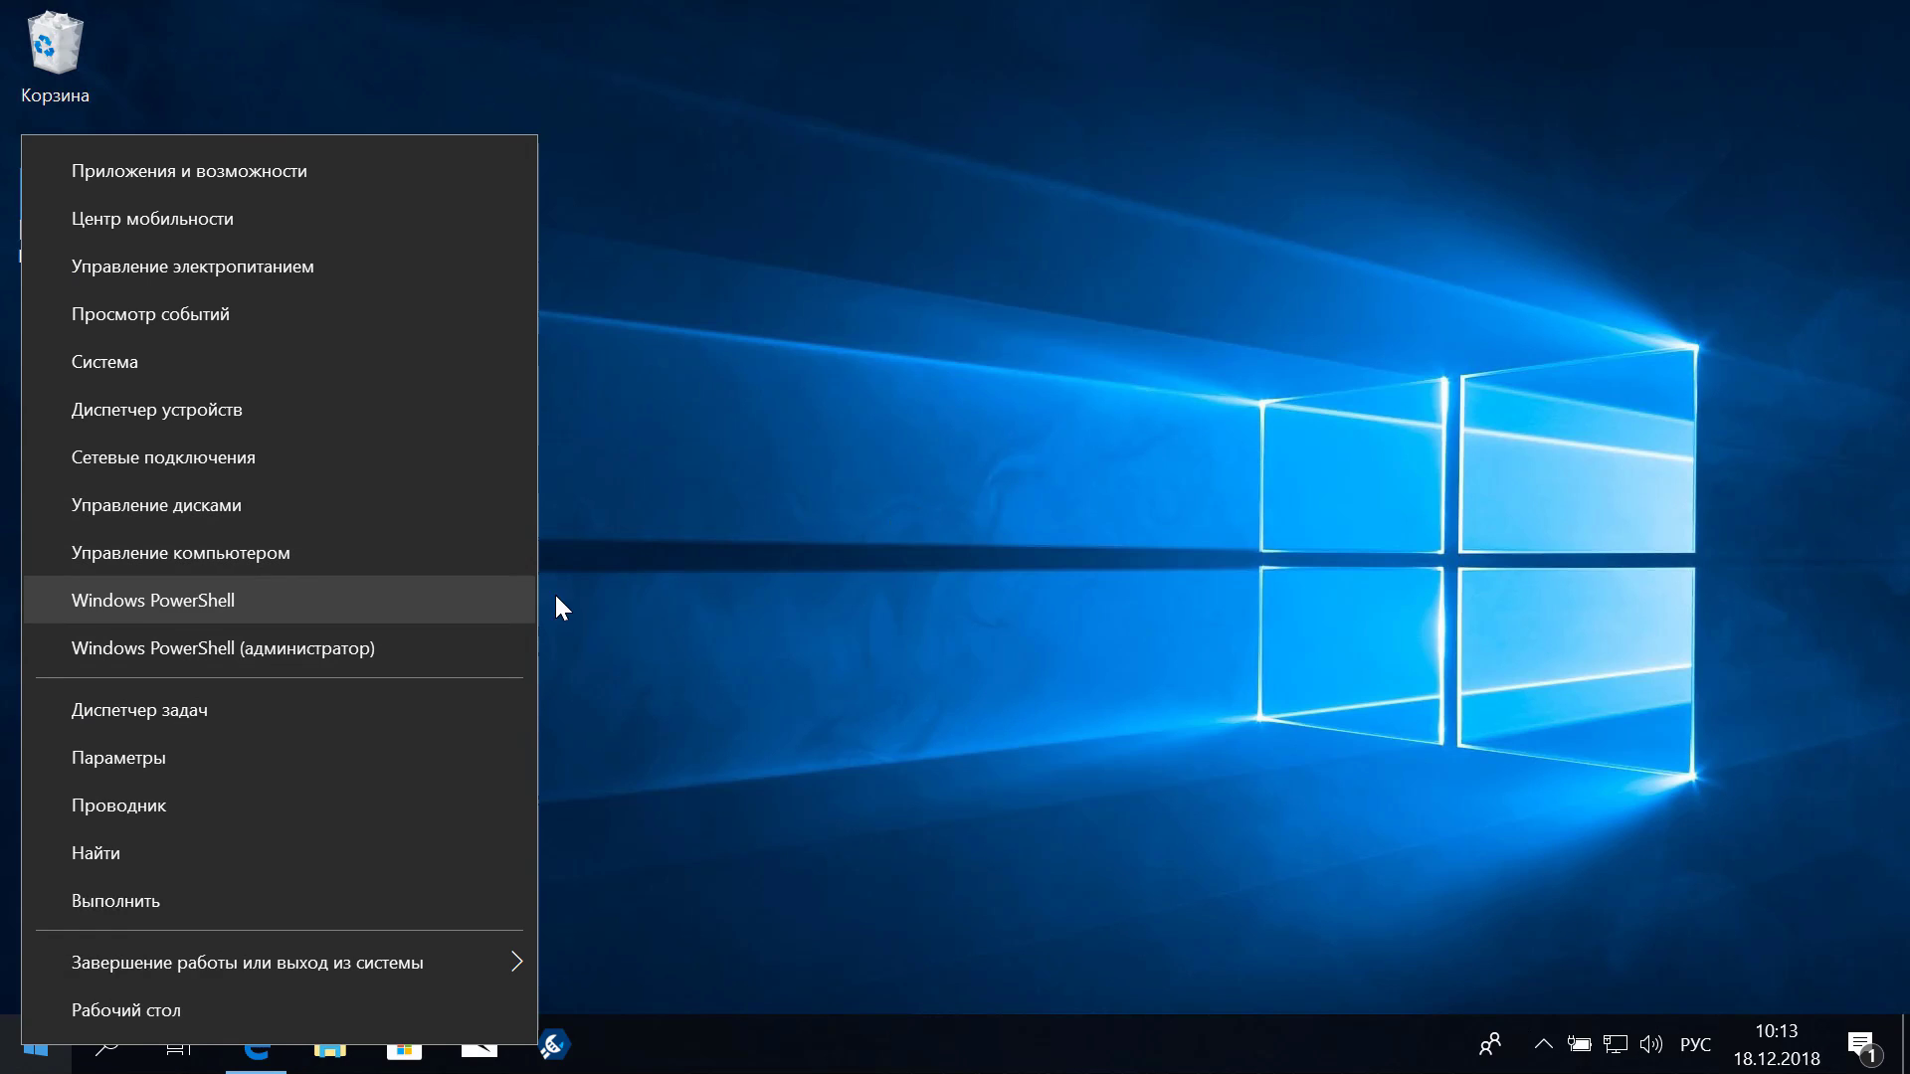
click(936, 525)
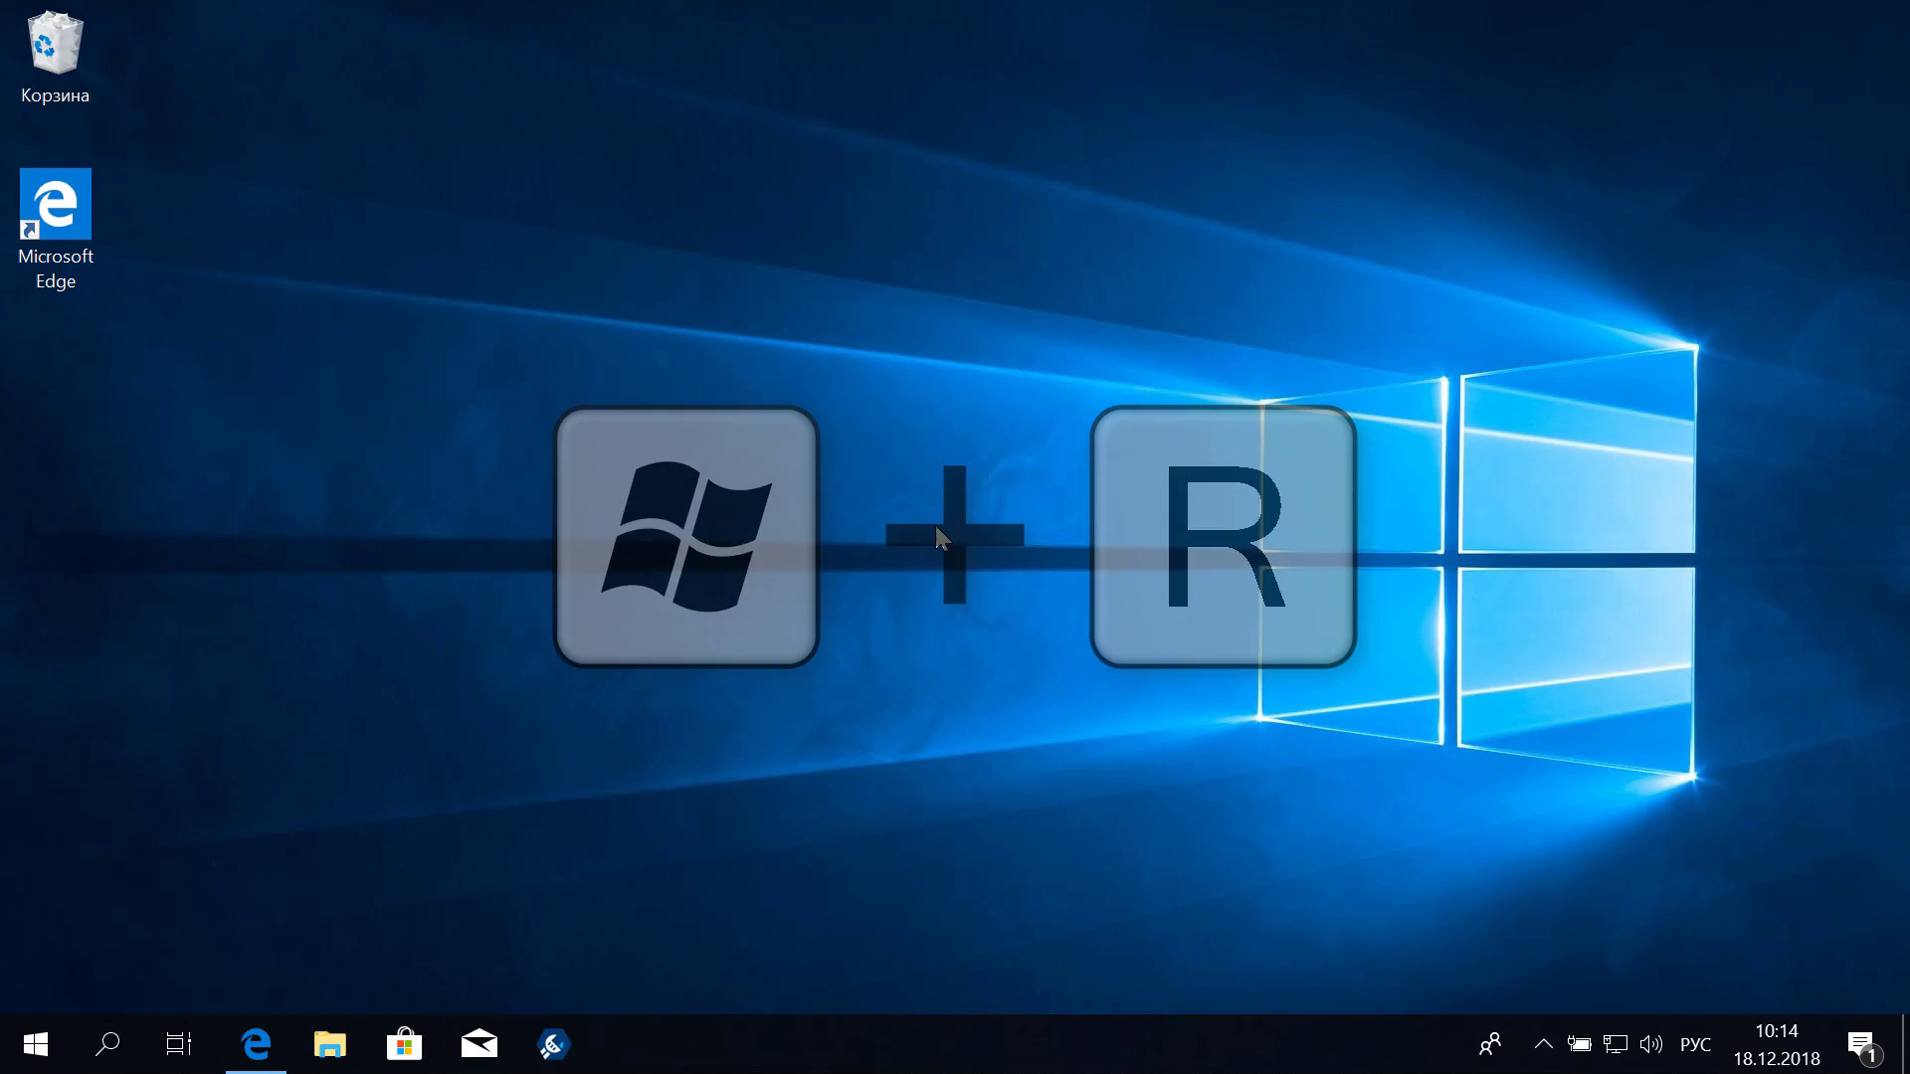
key(super+r)
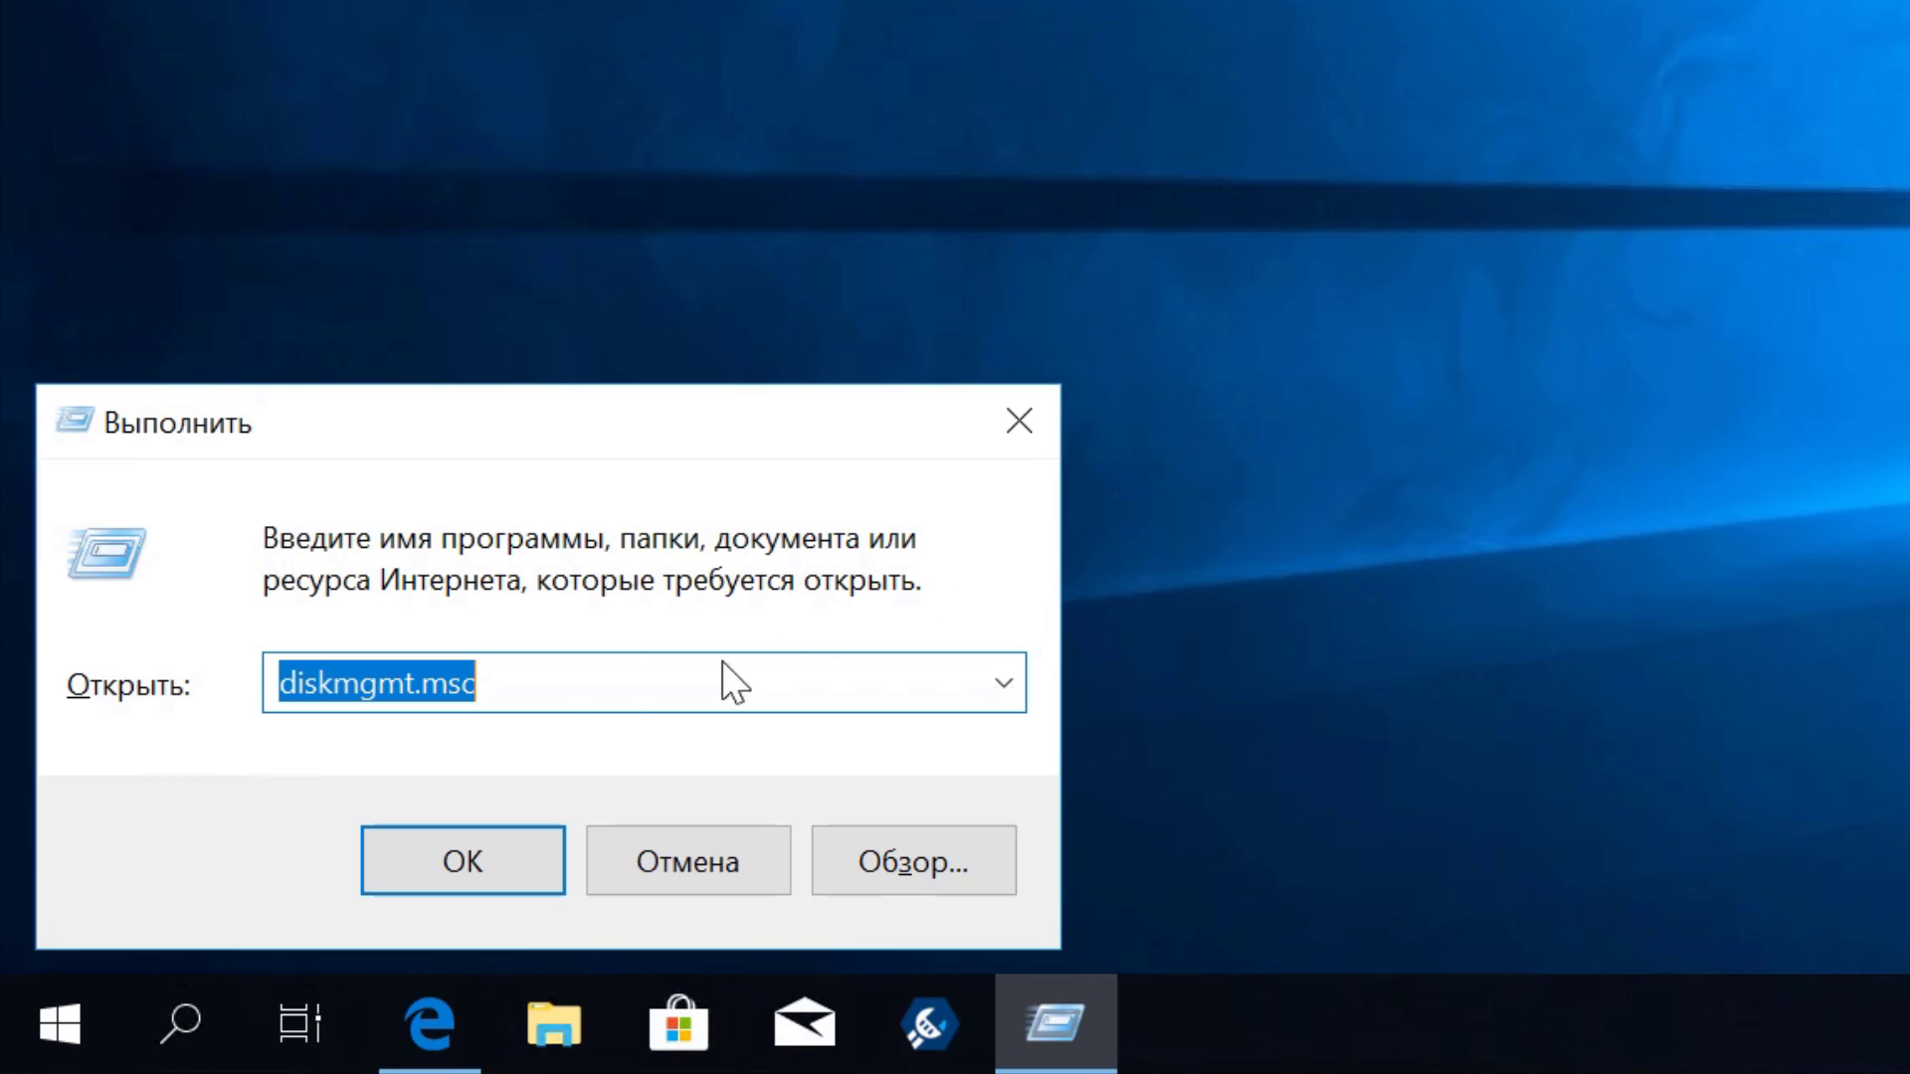
click(547, 686)
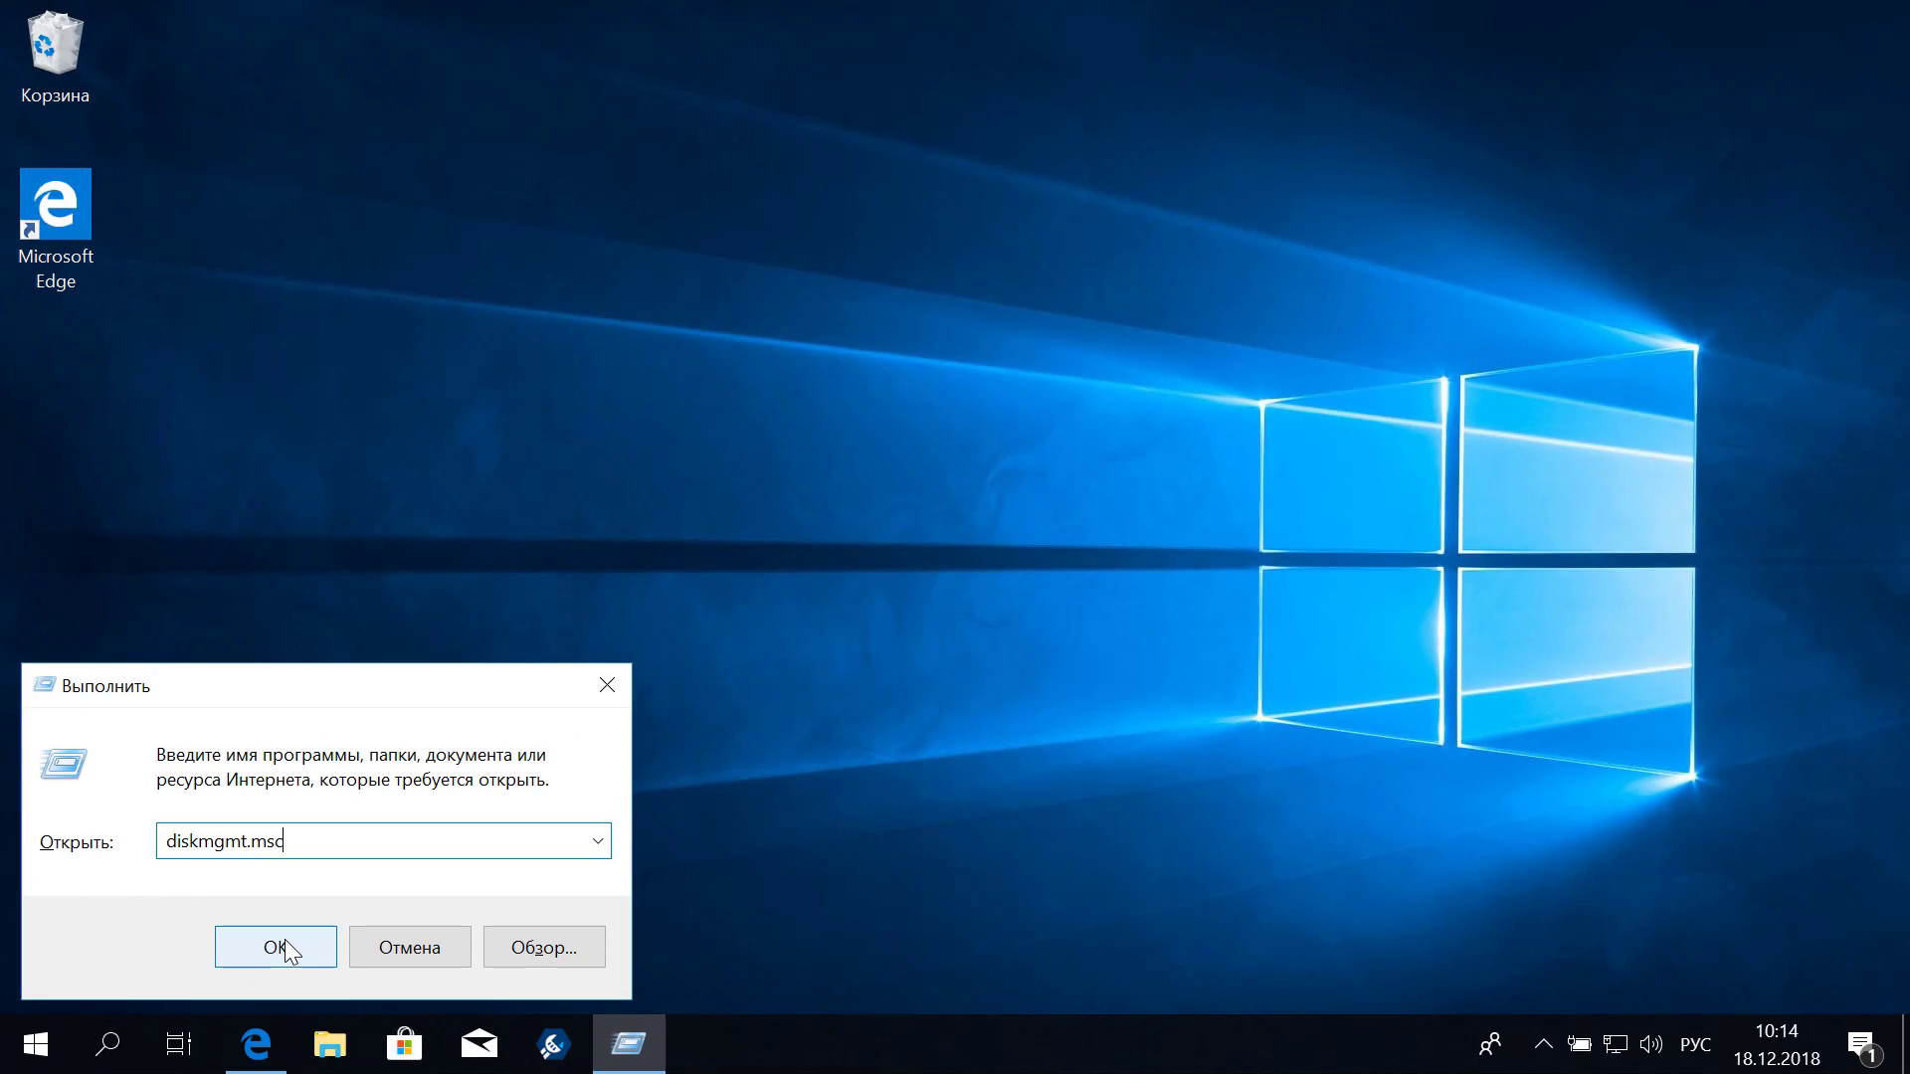
Run diskmgmt.msc and select Disk 0, then the C: and E: partitions in the disk map
click(477, 853)
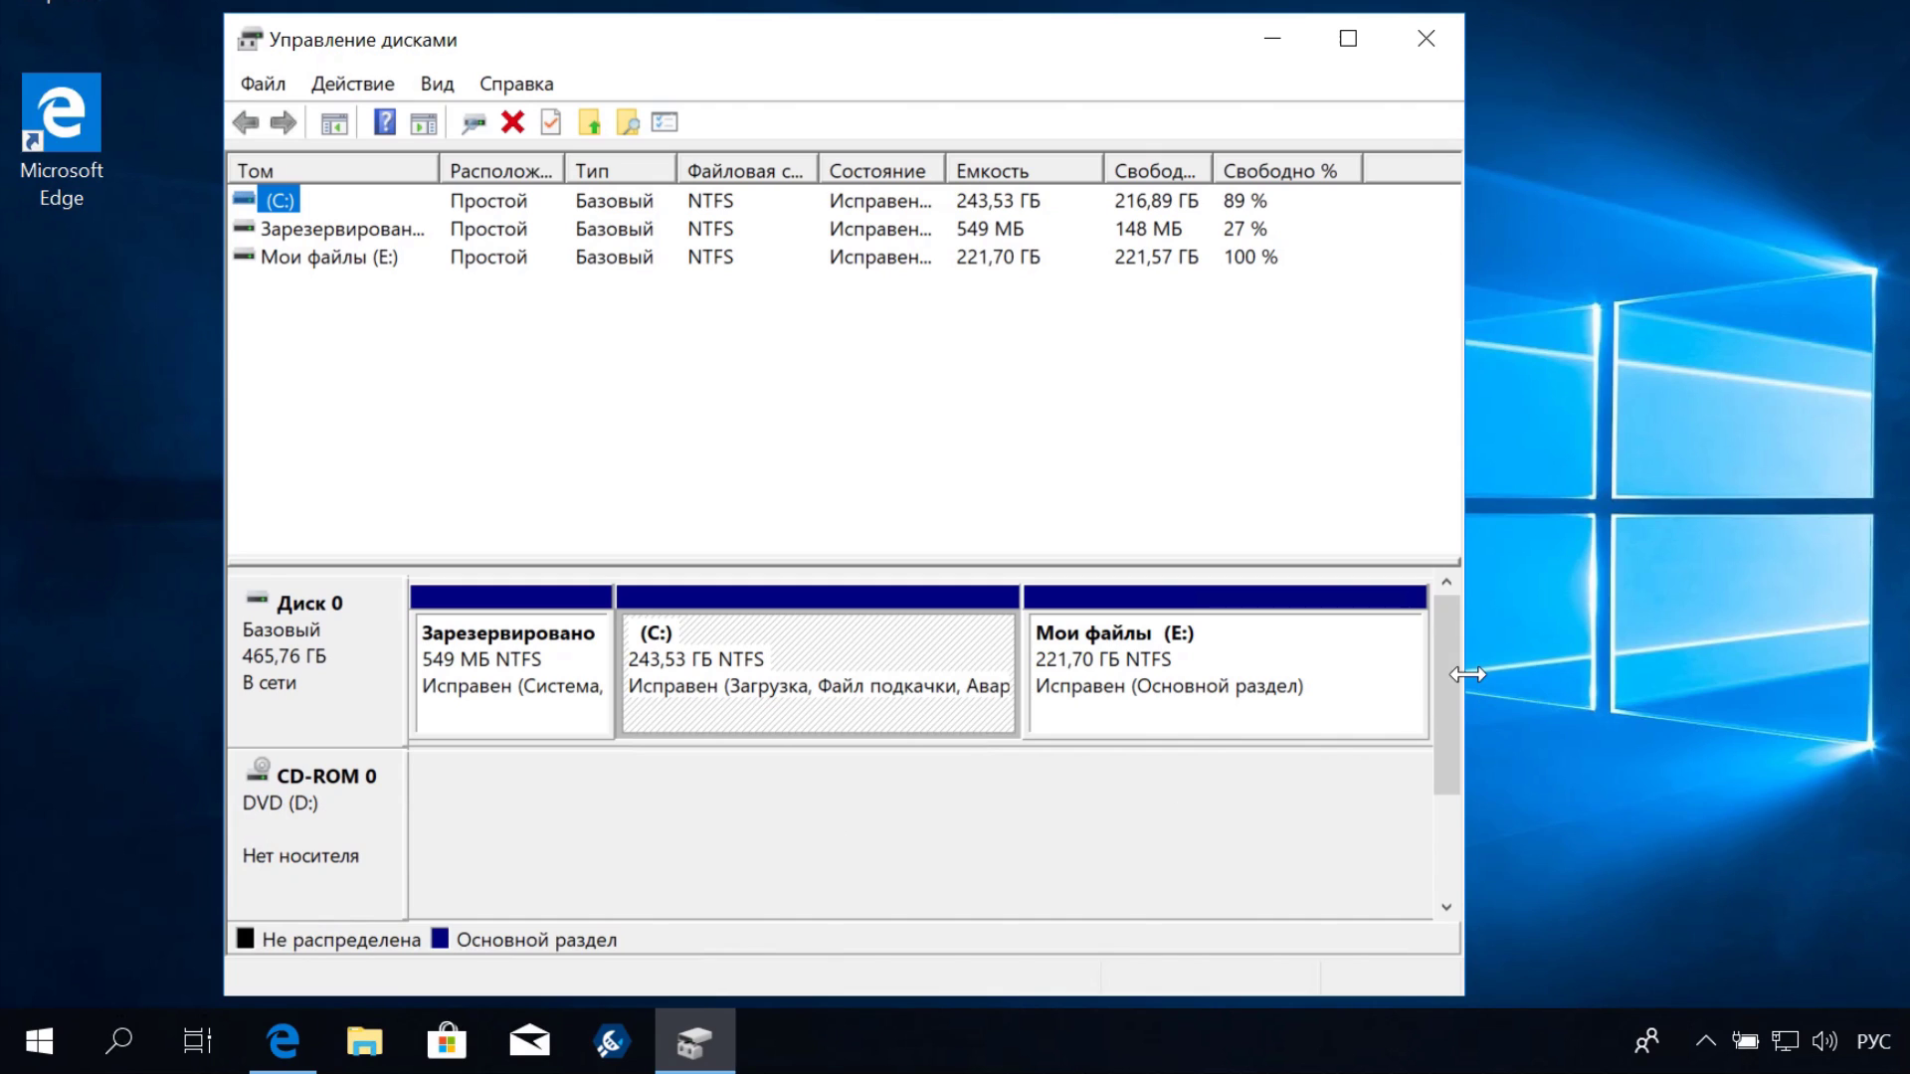
mouse_move(1448, 687)
mouse_down()
mouse_move(1439, 816)
mouse_move(1450, 667)
mouse_up()
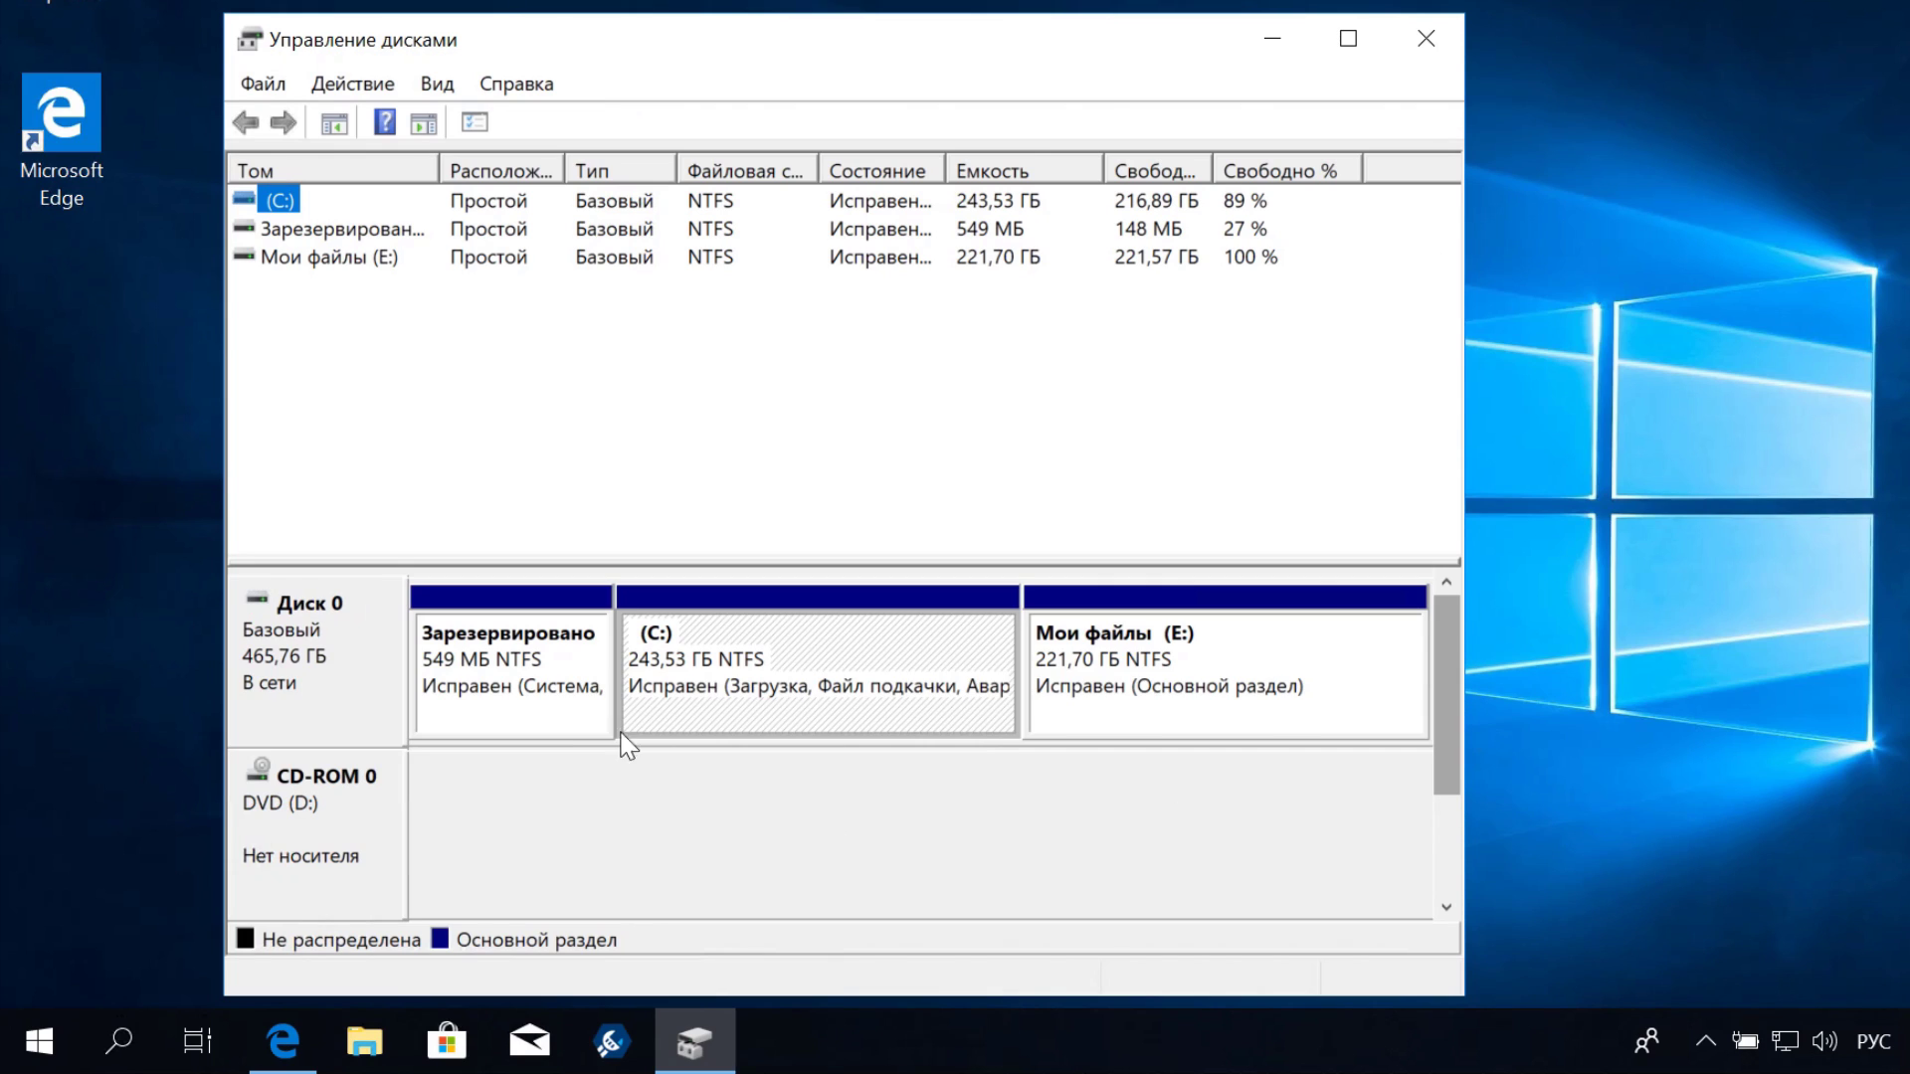
click(319, 664)
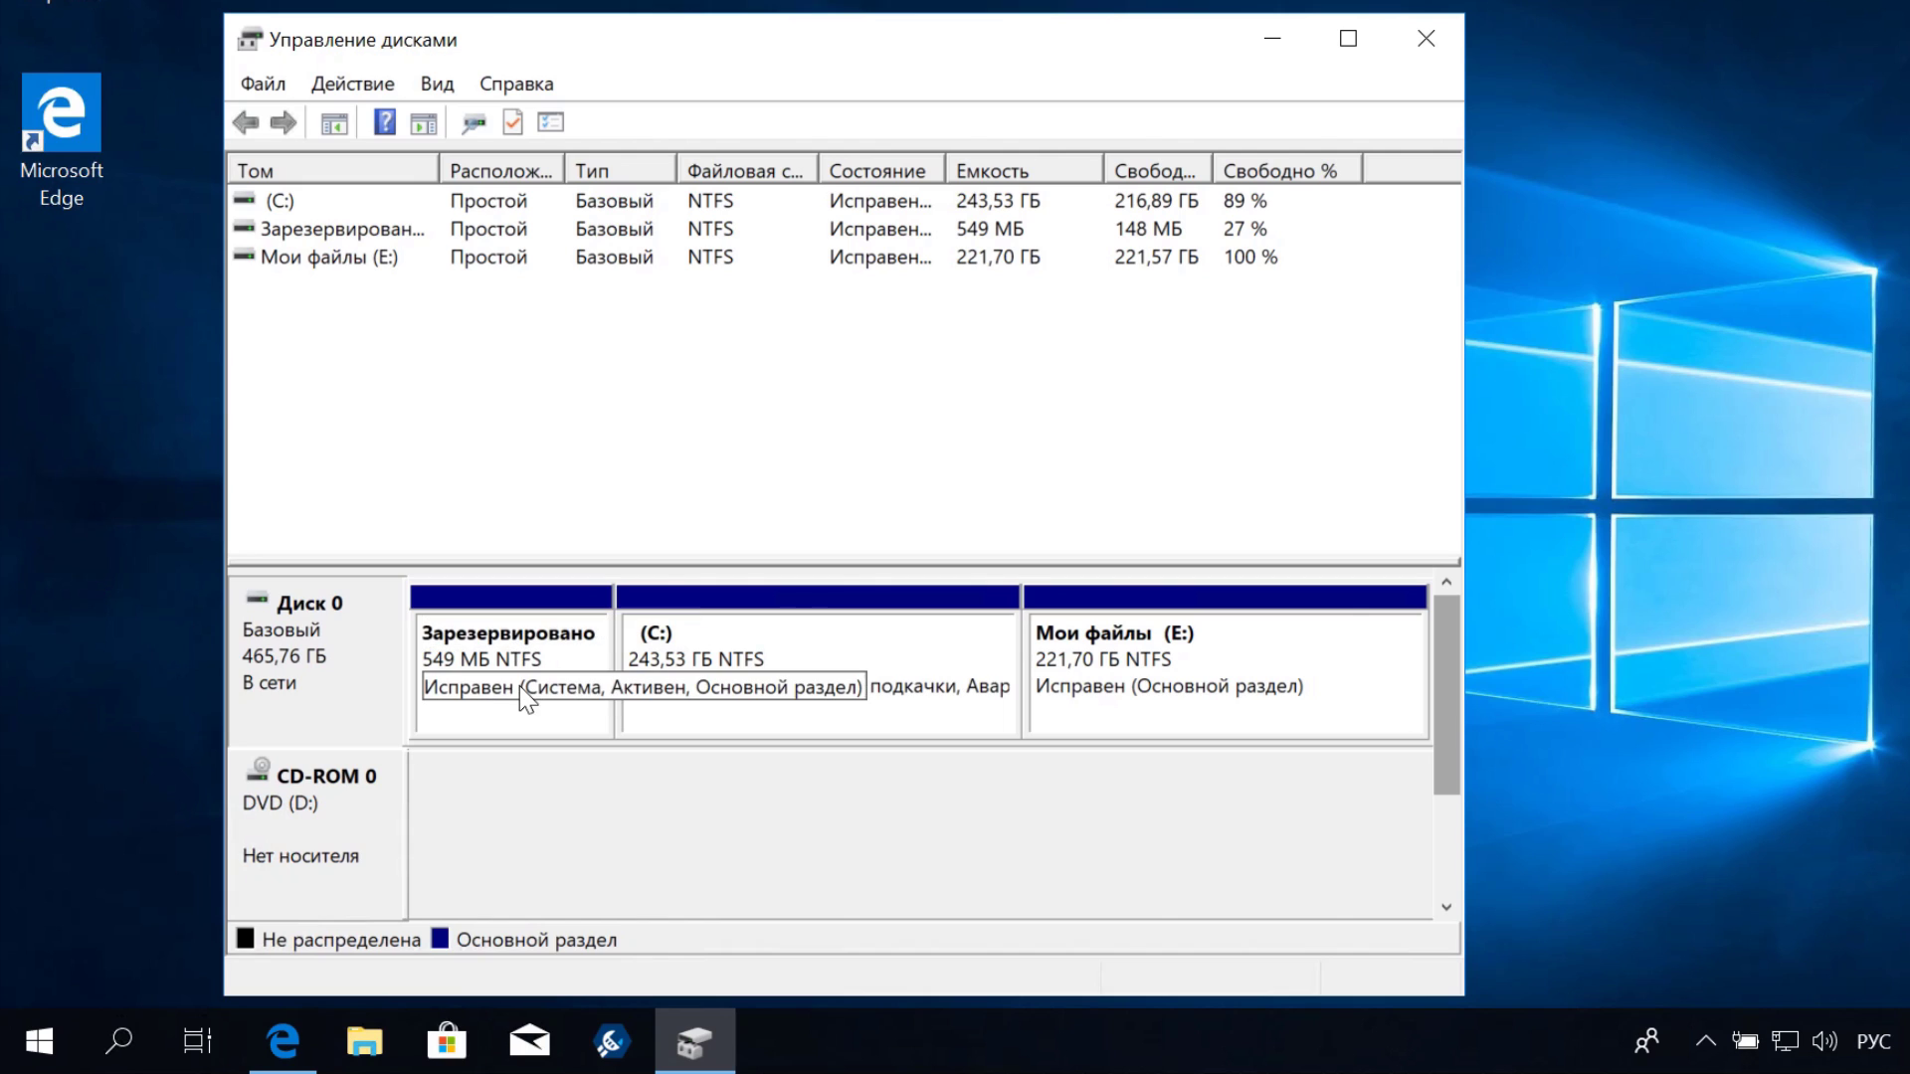
click(855, 708)
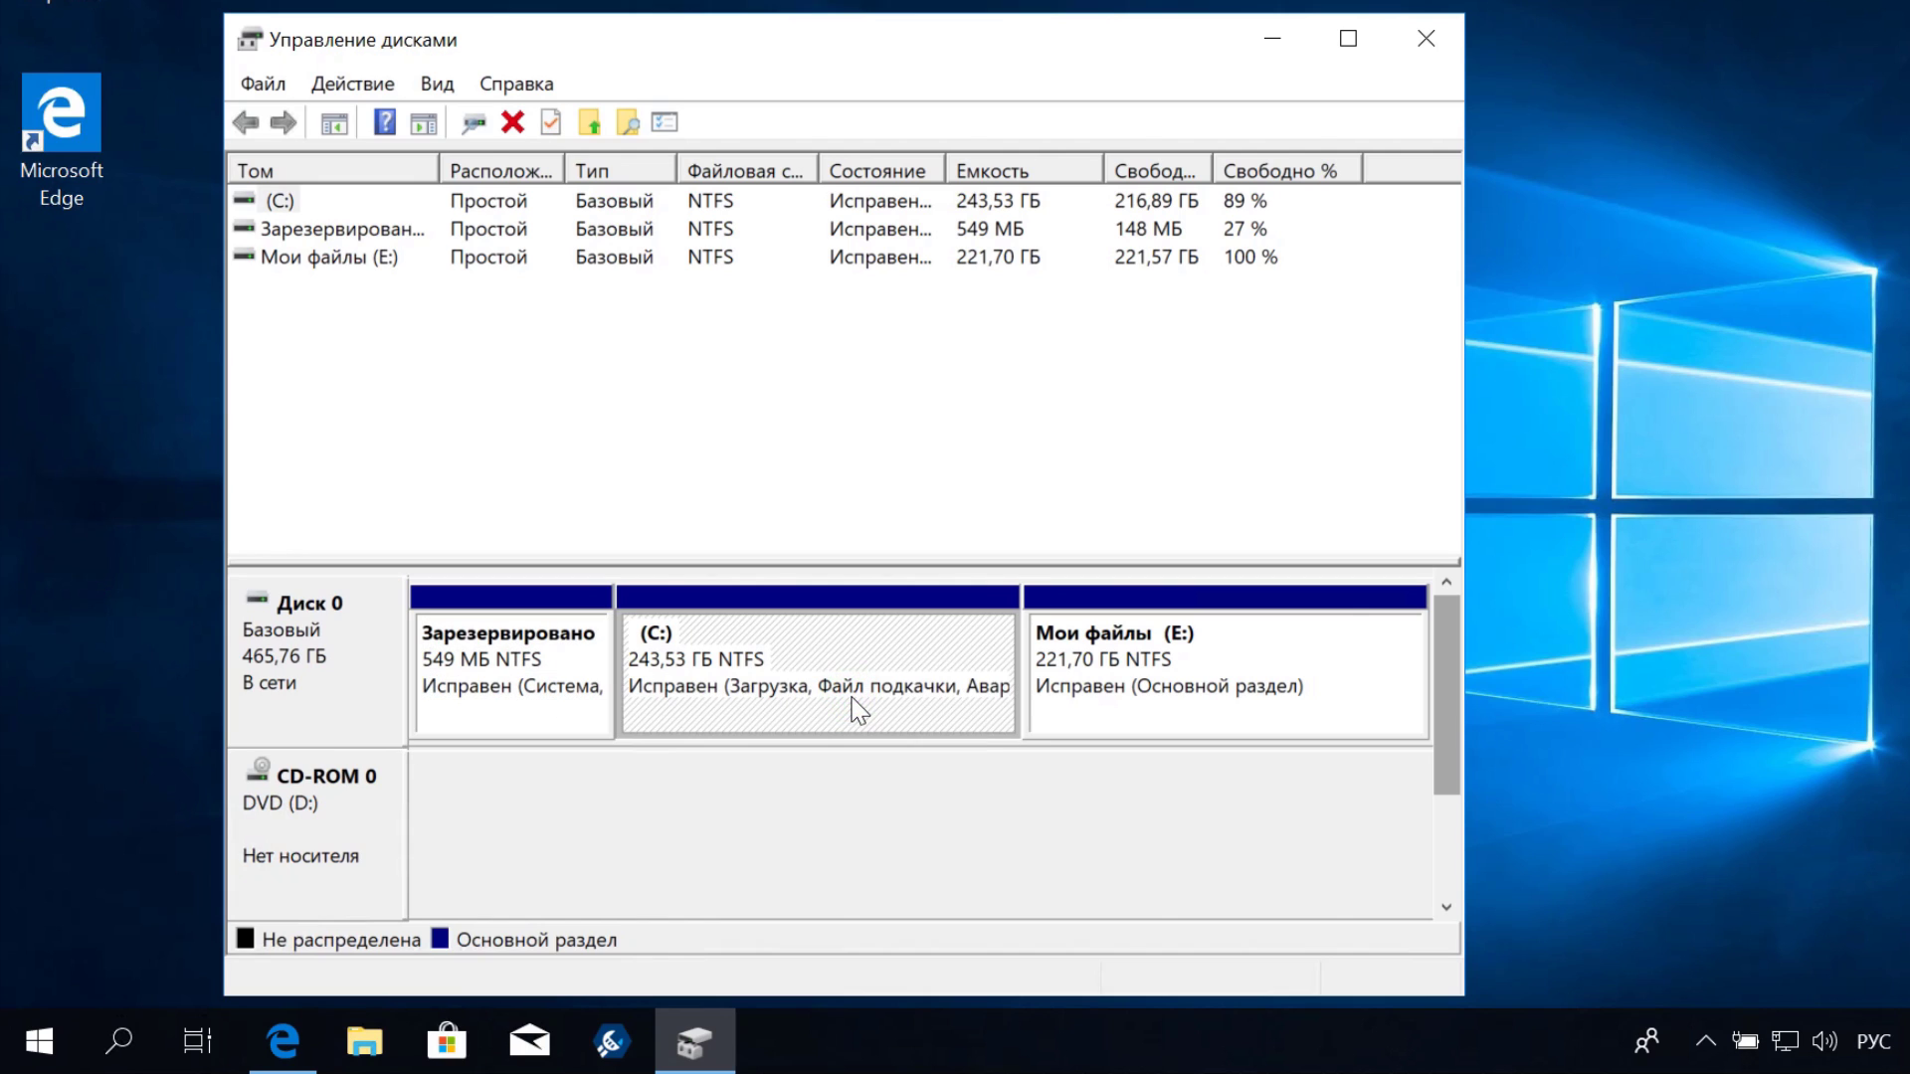
click(1214, 687)
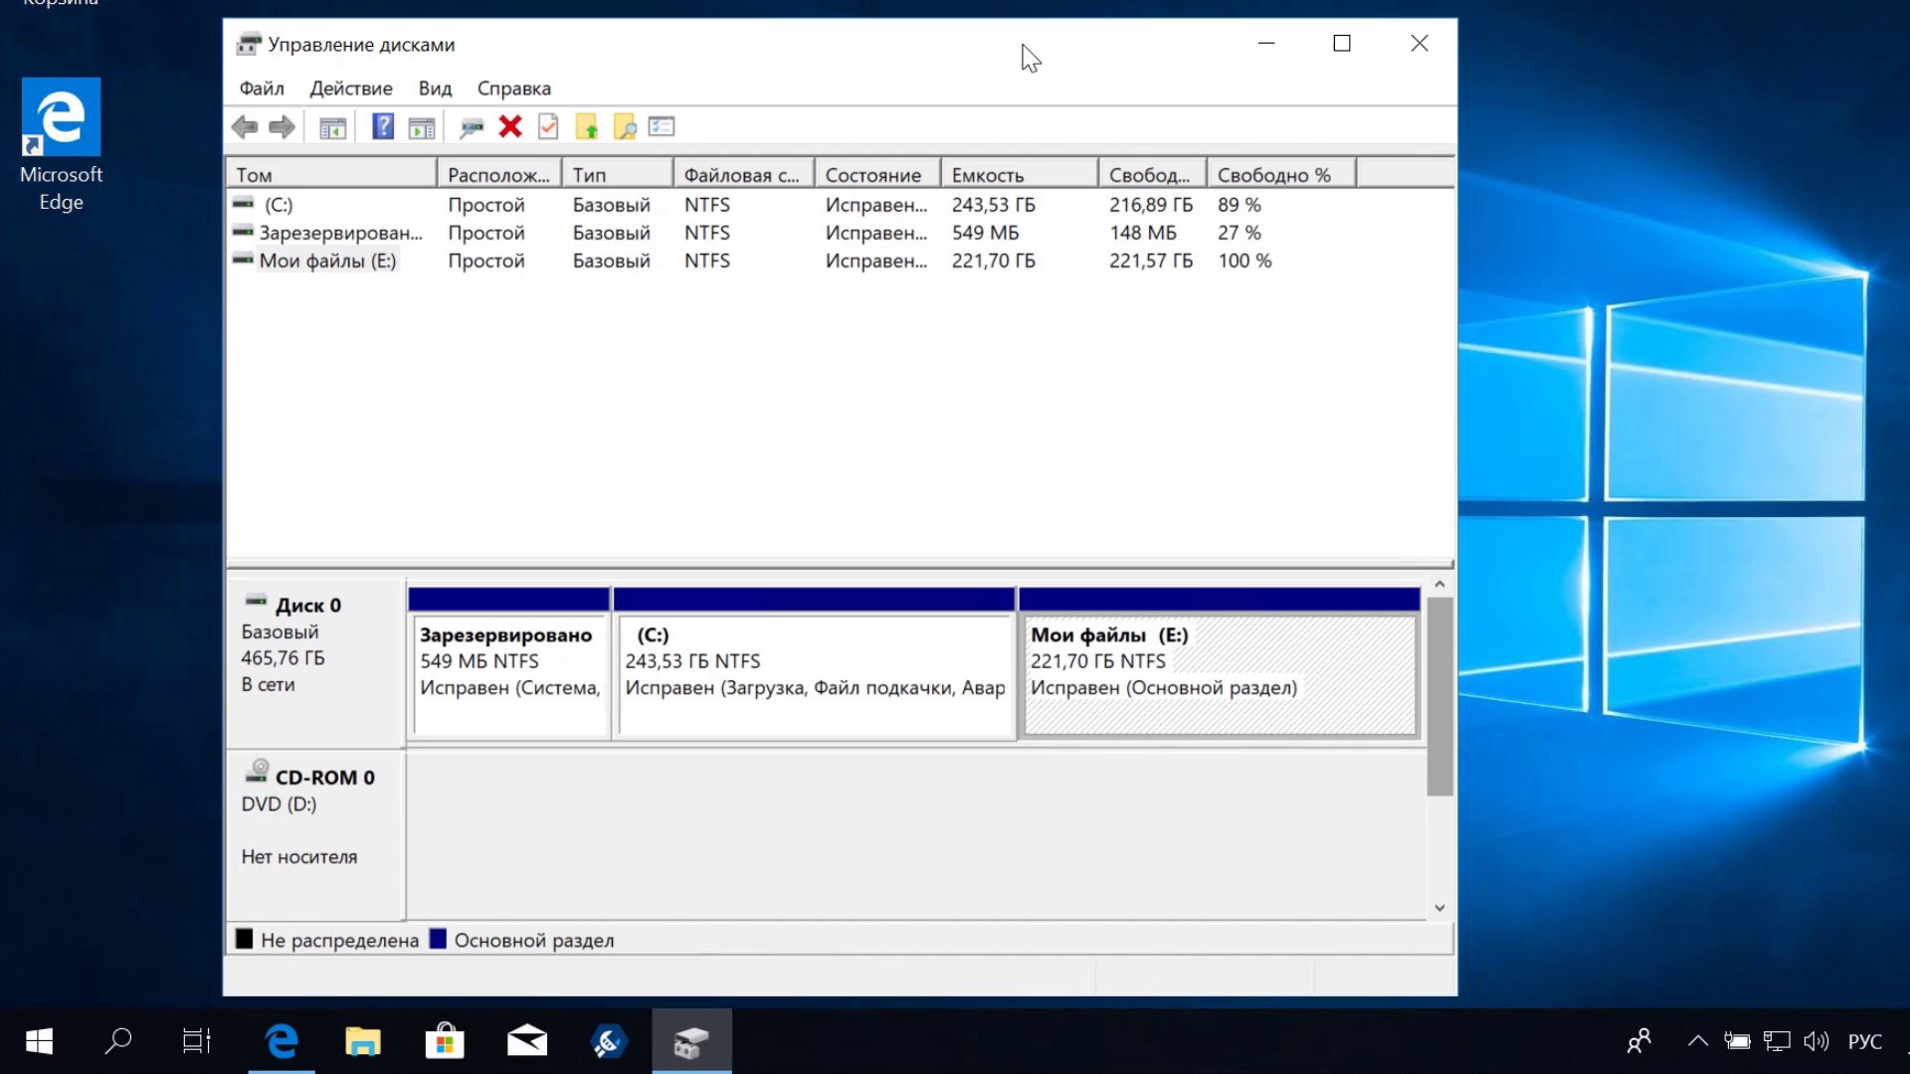
right_click(482, 658)
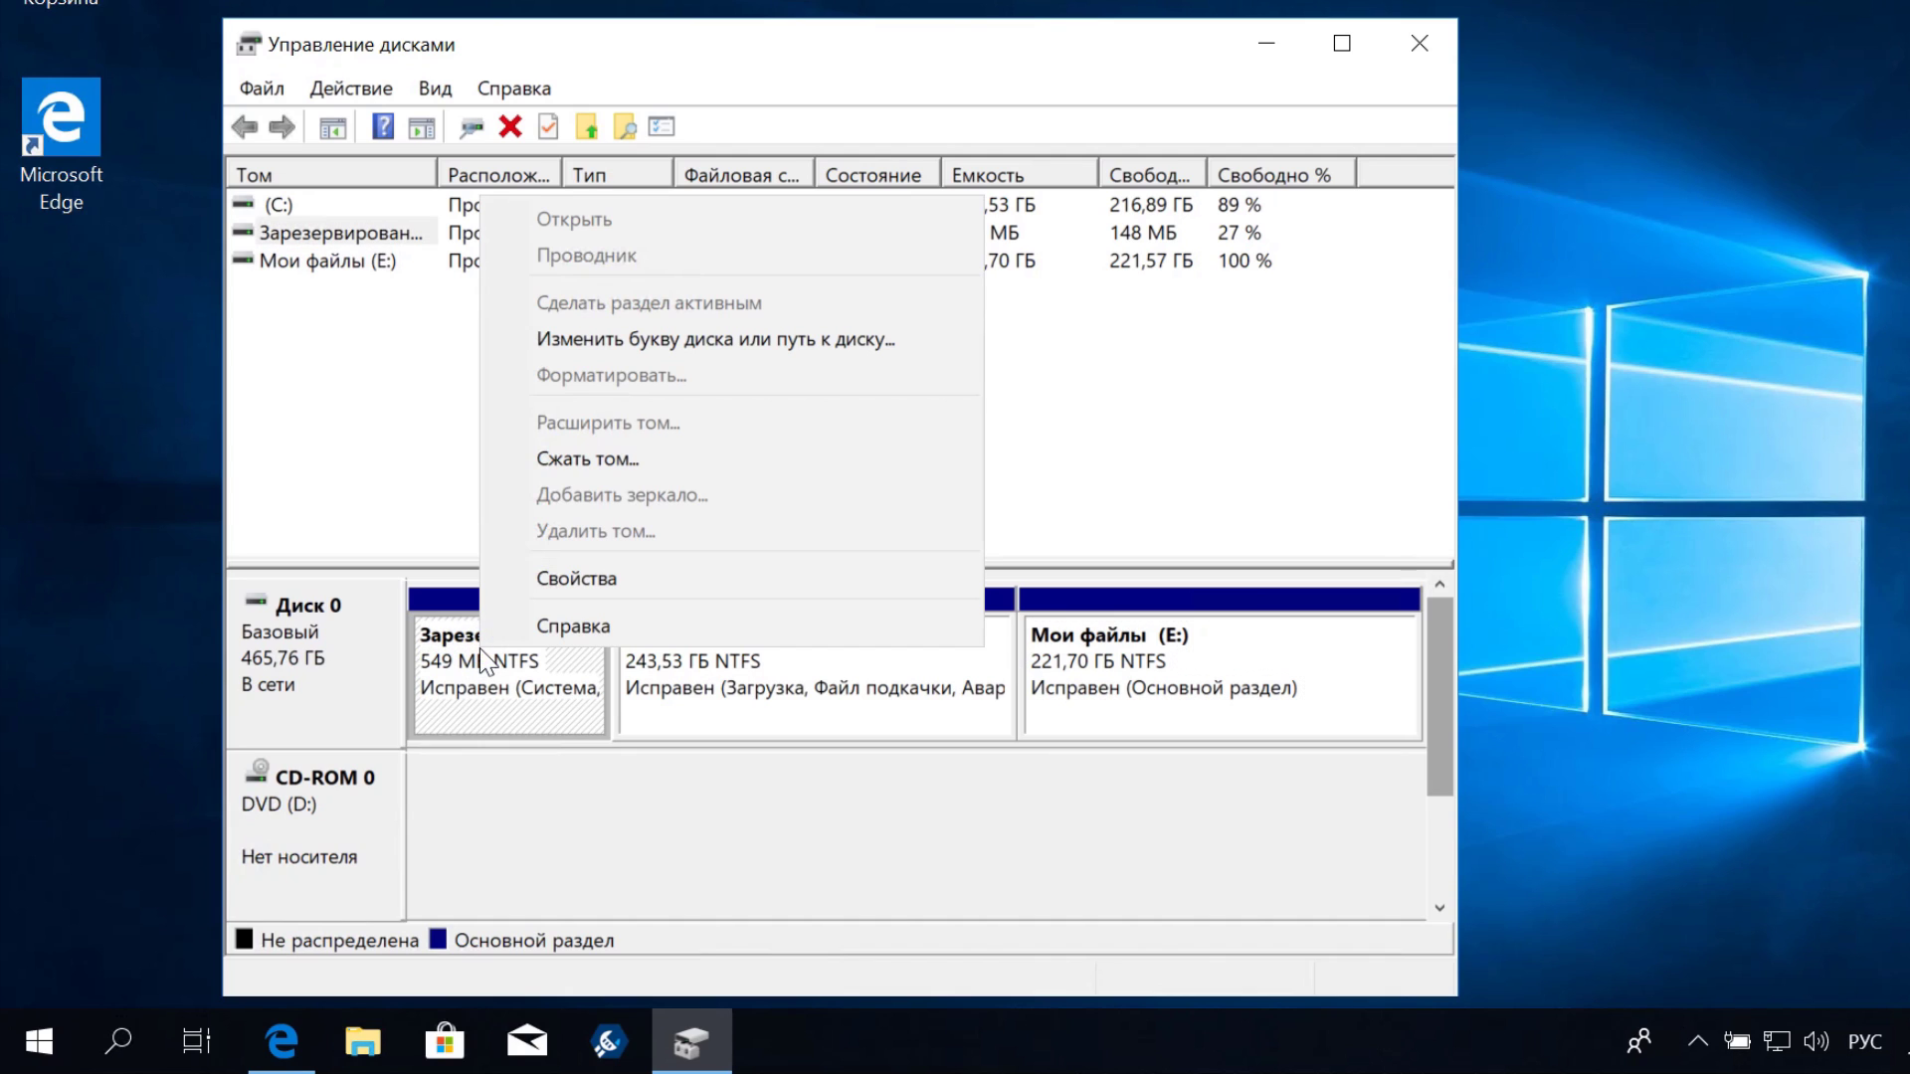
click(577, 579)
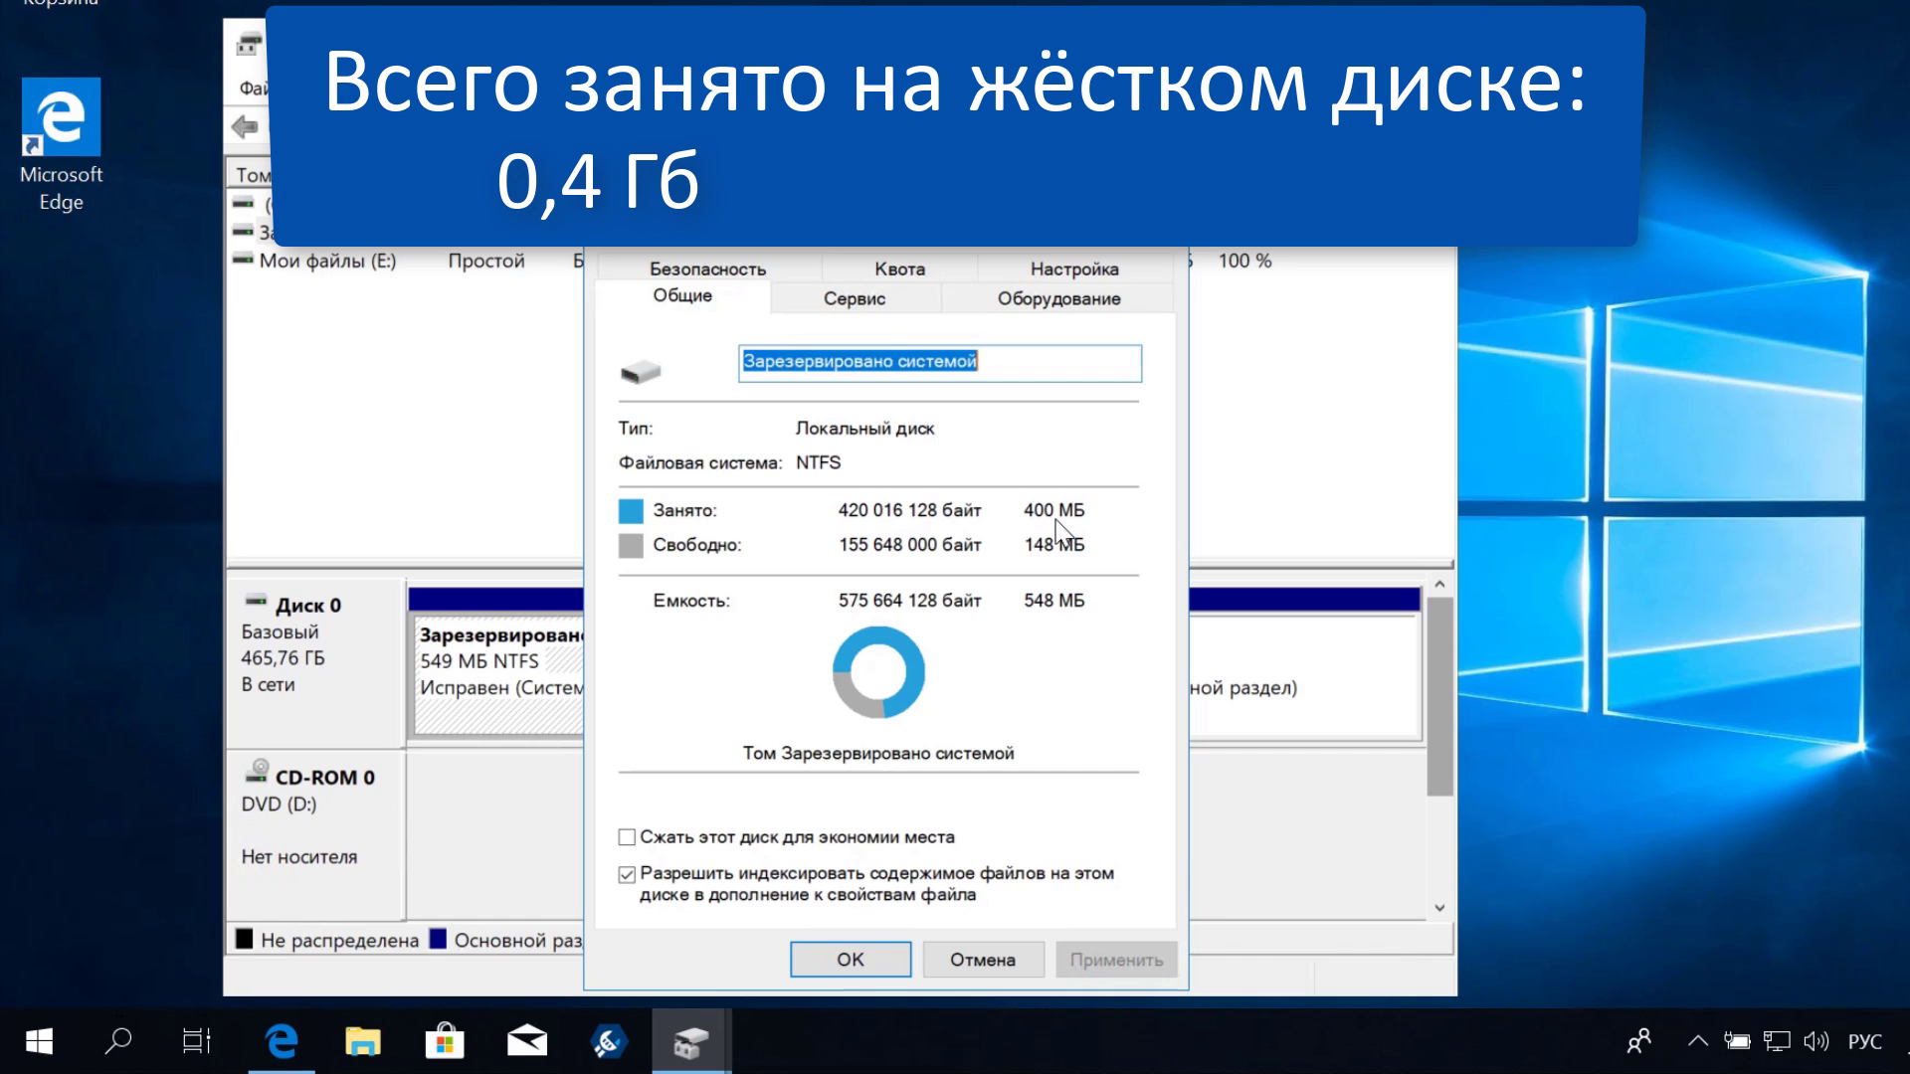
click(852, 959)
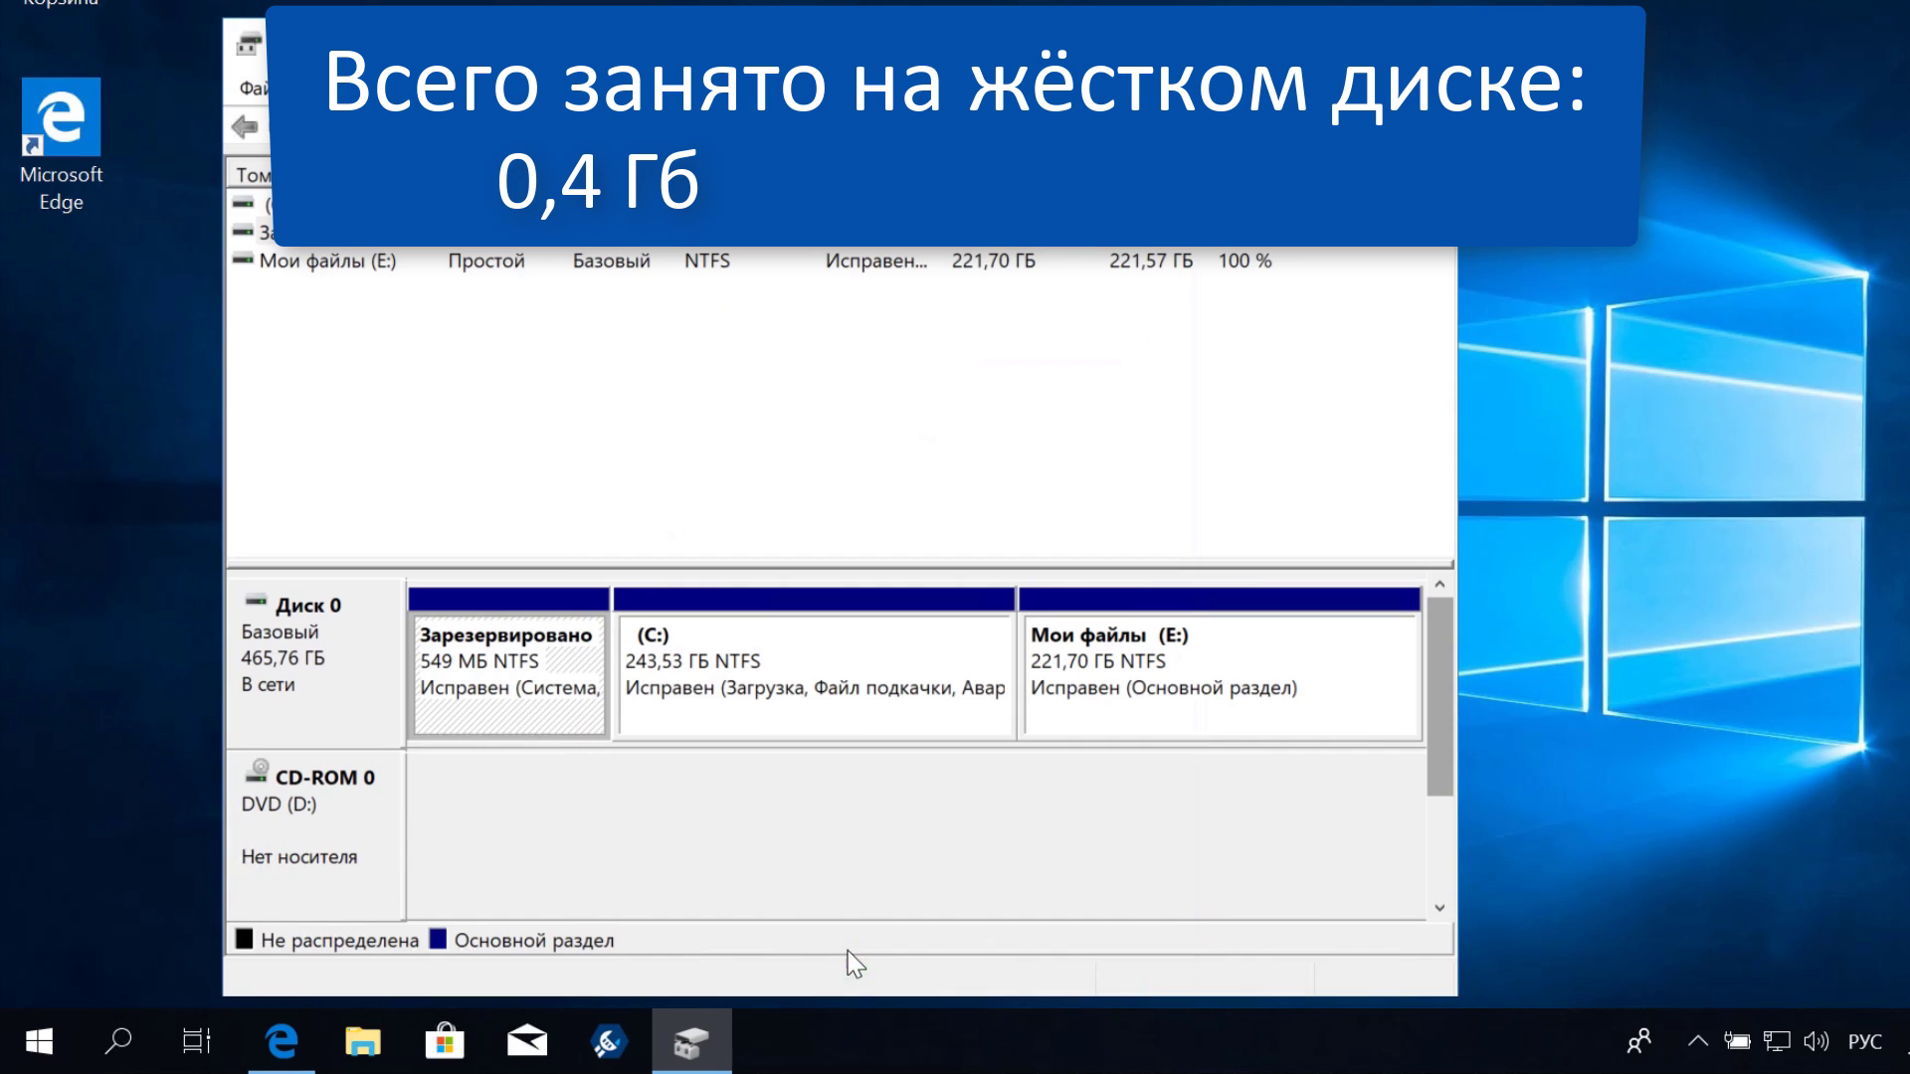
right_click(730, 645)
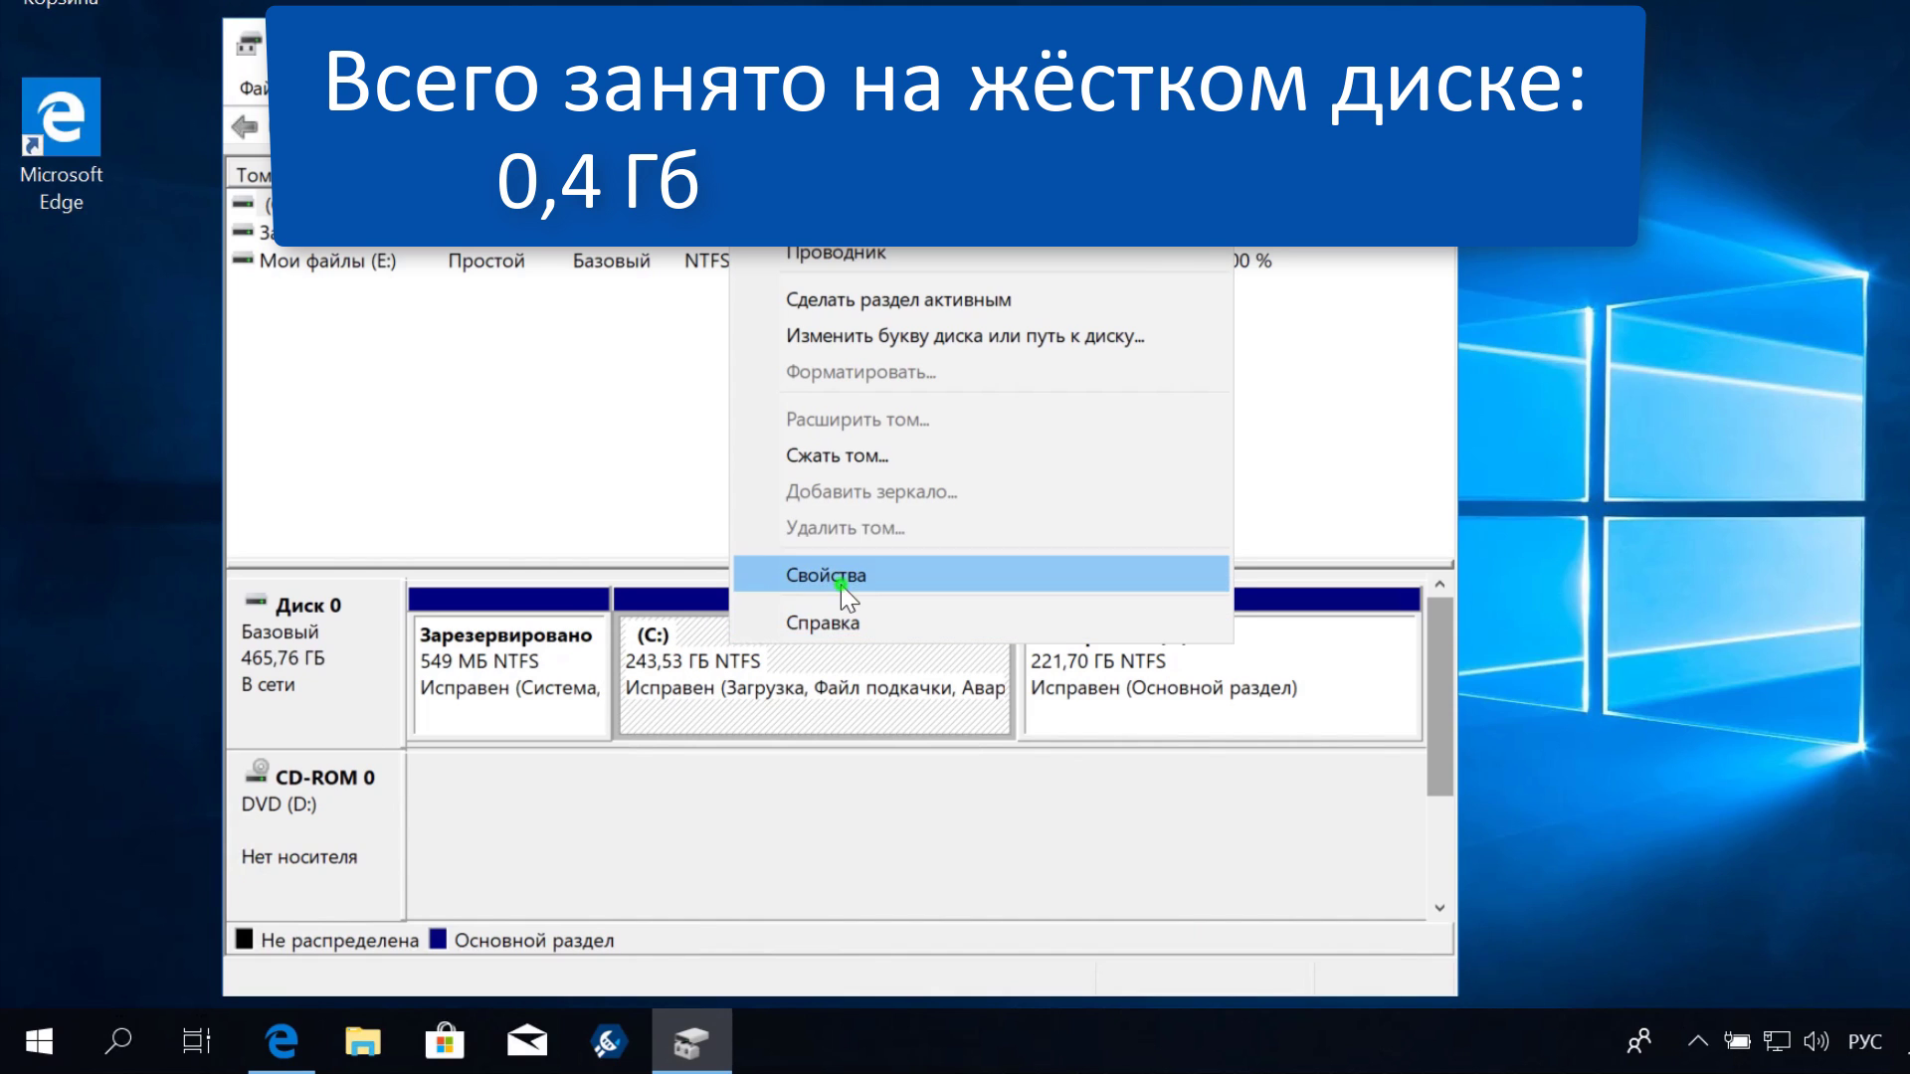
click(751, 575)
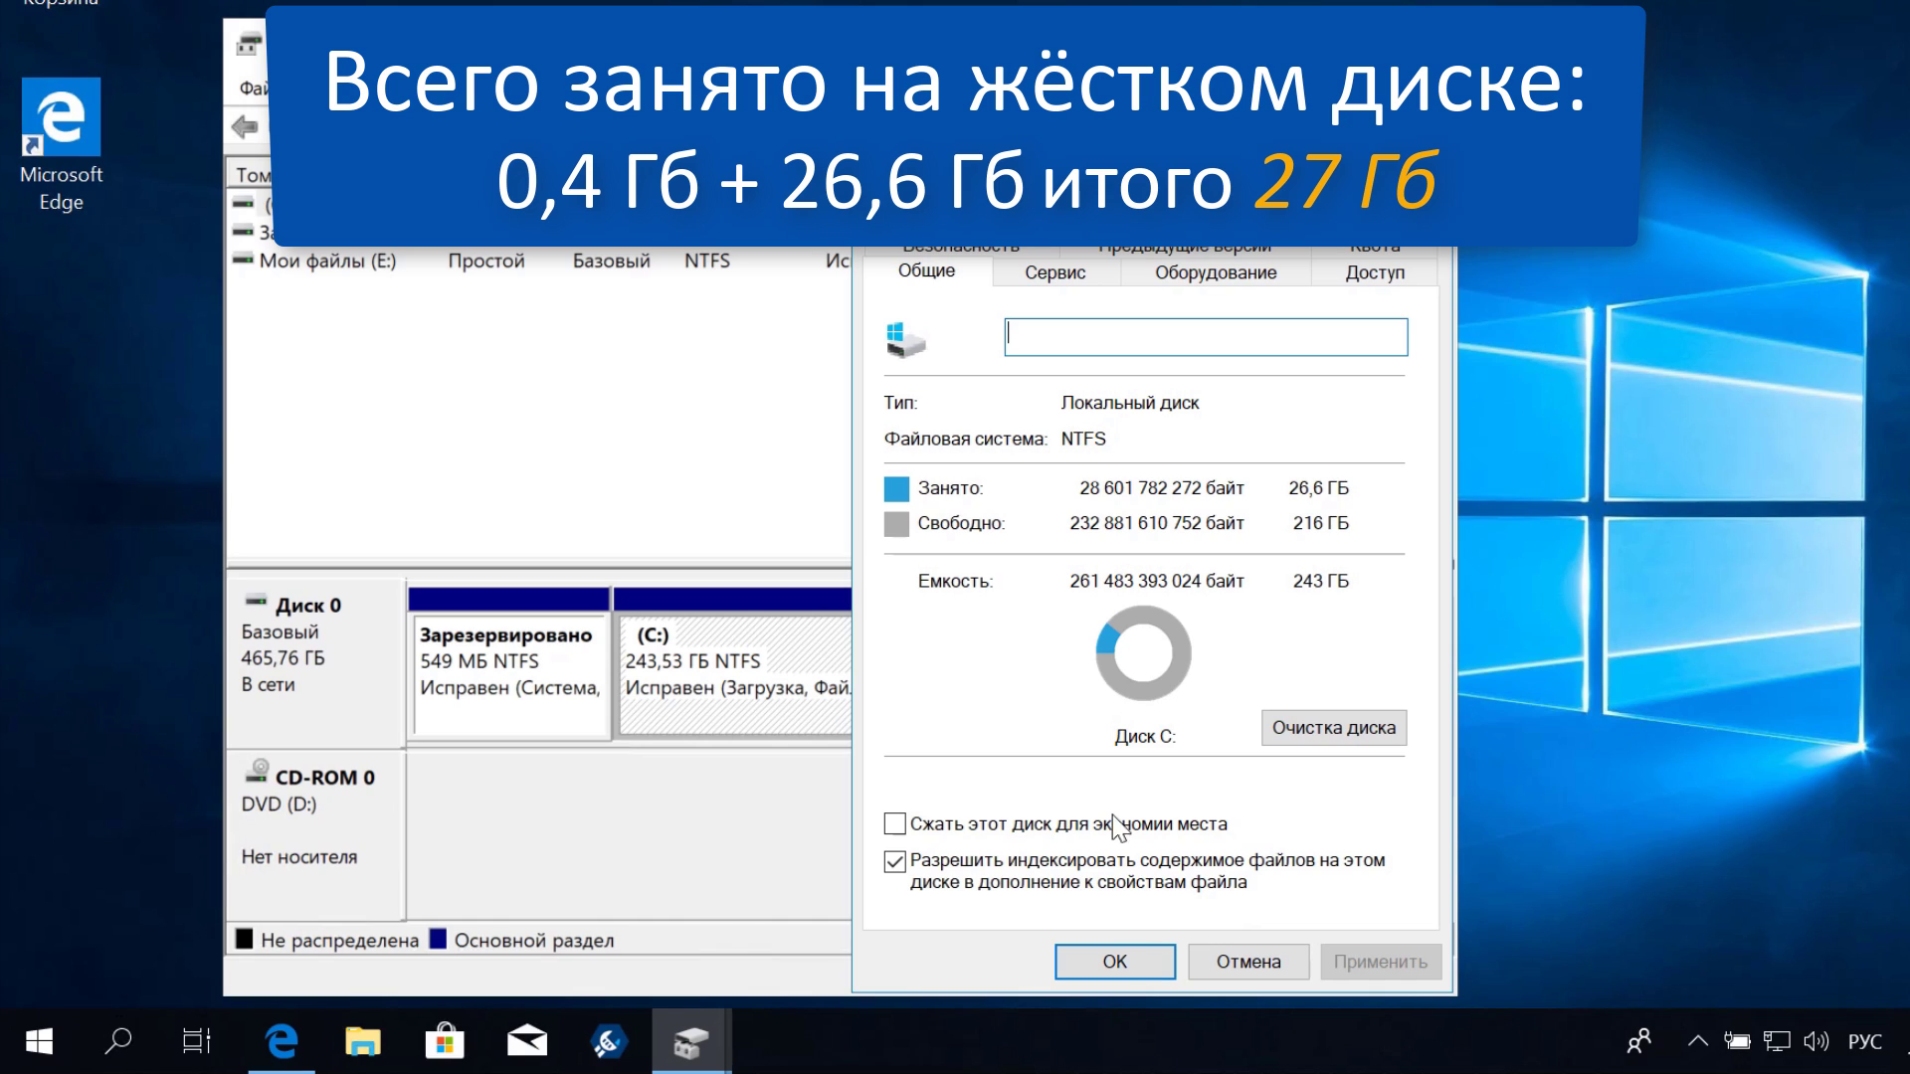
click(1115, 962)
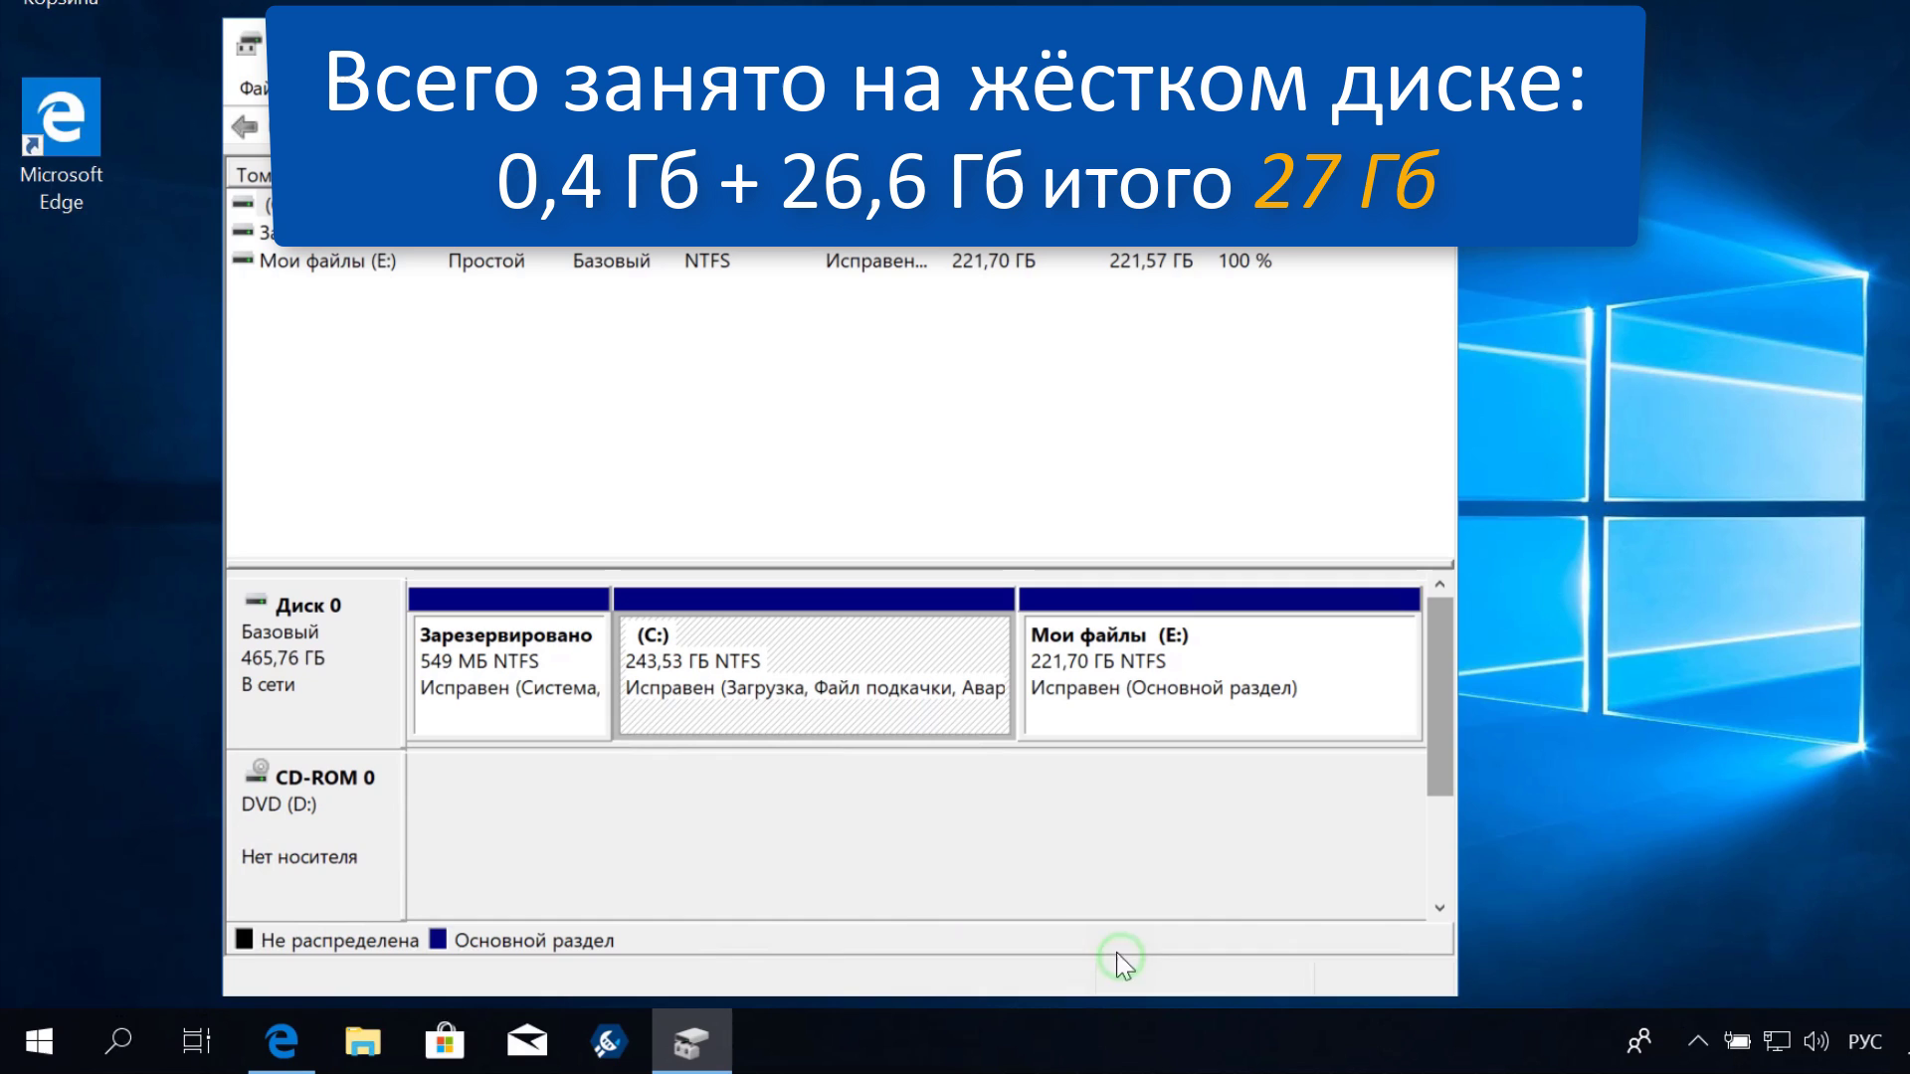
right_click(1144, 662)
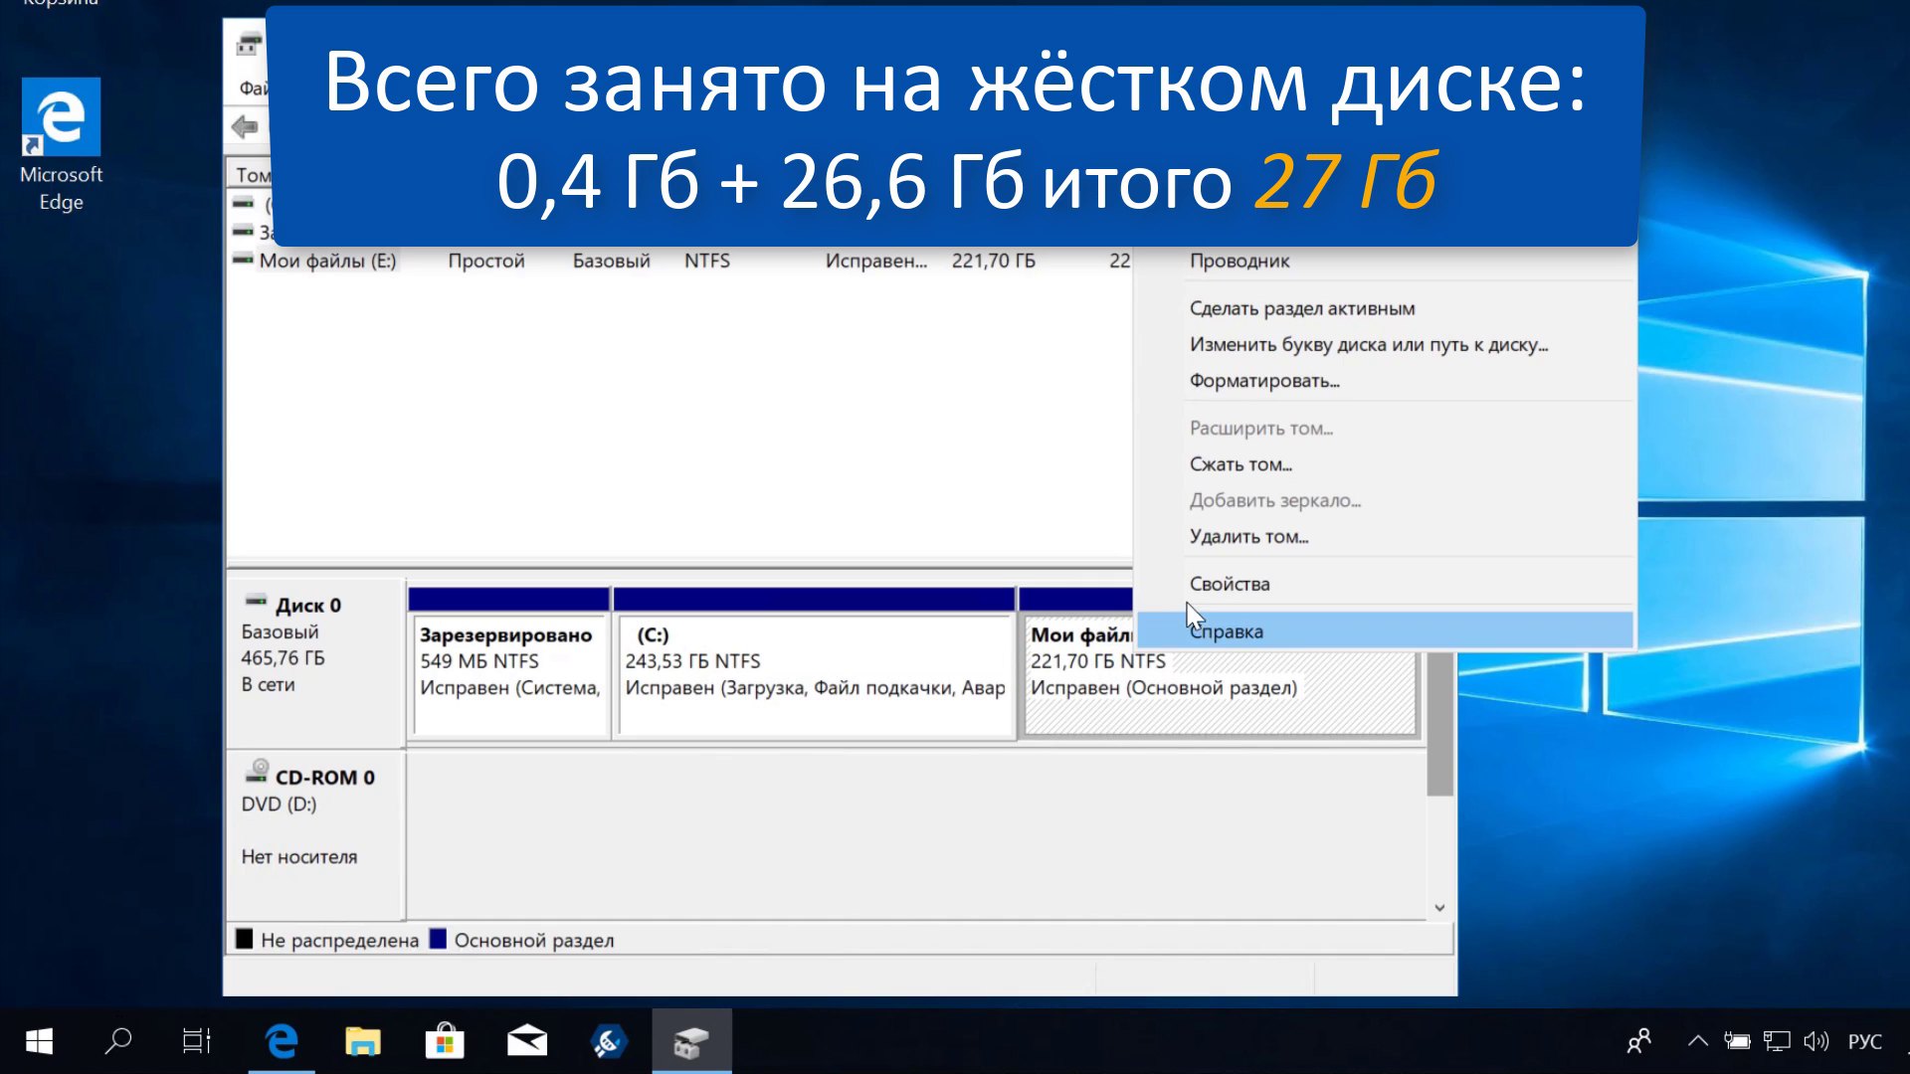
click(1208, 583)
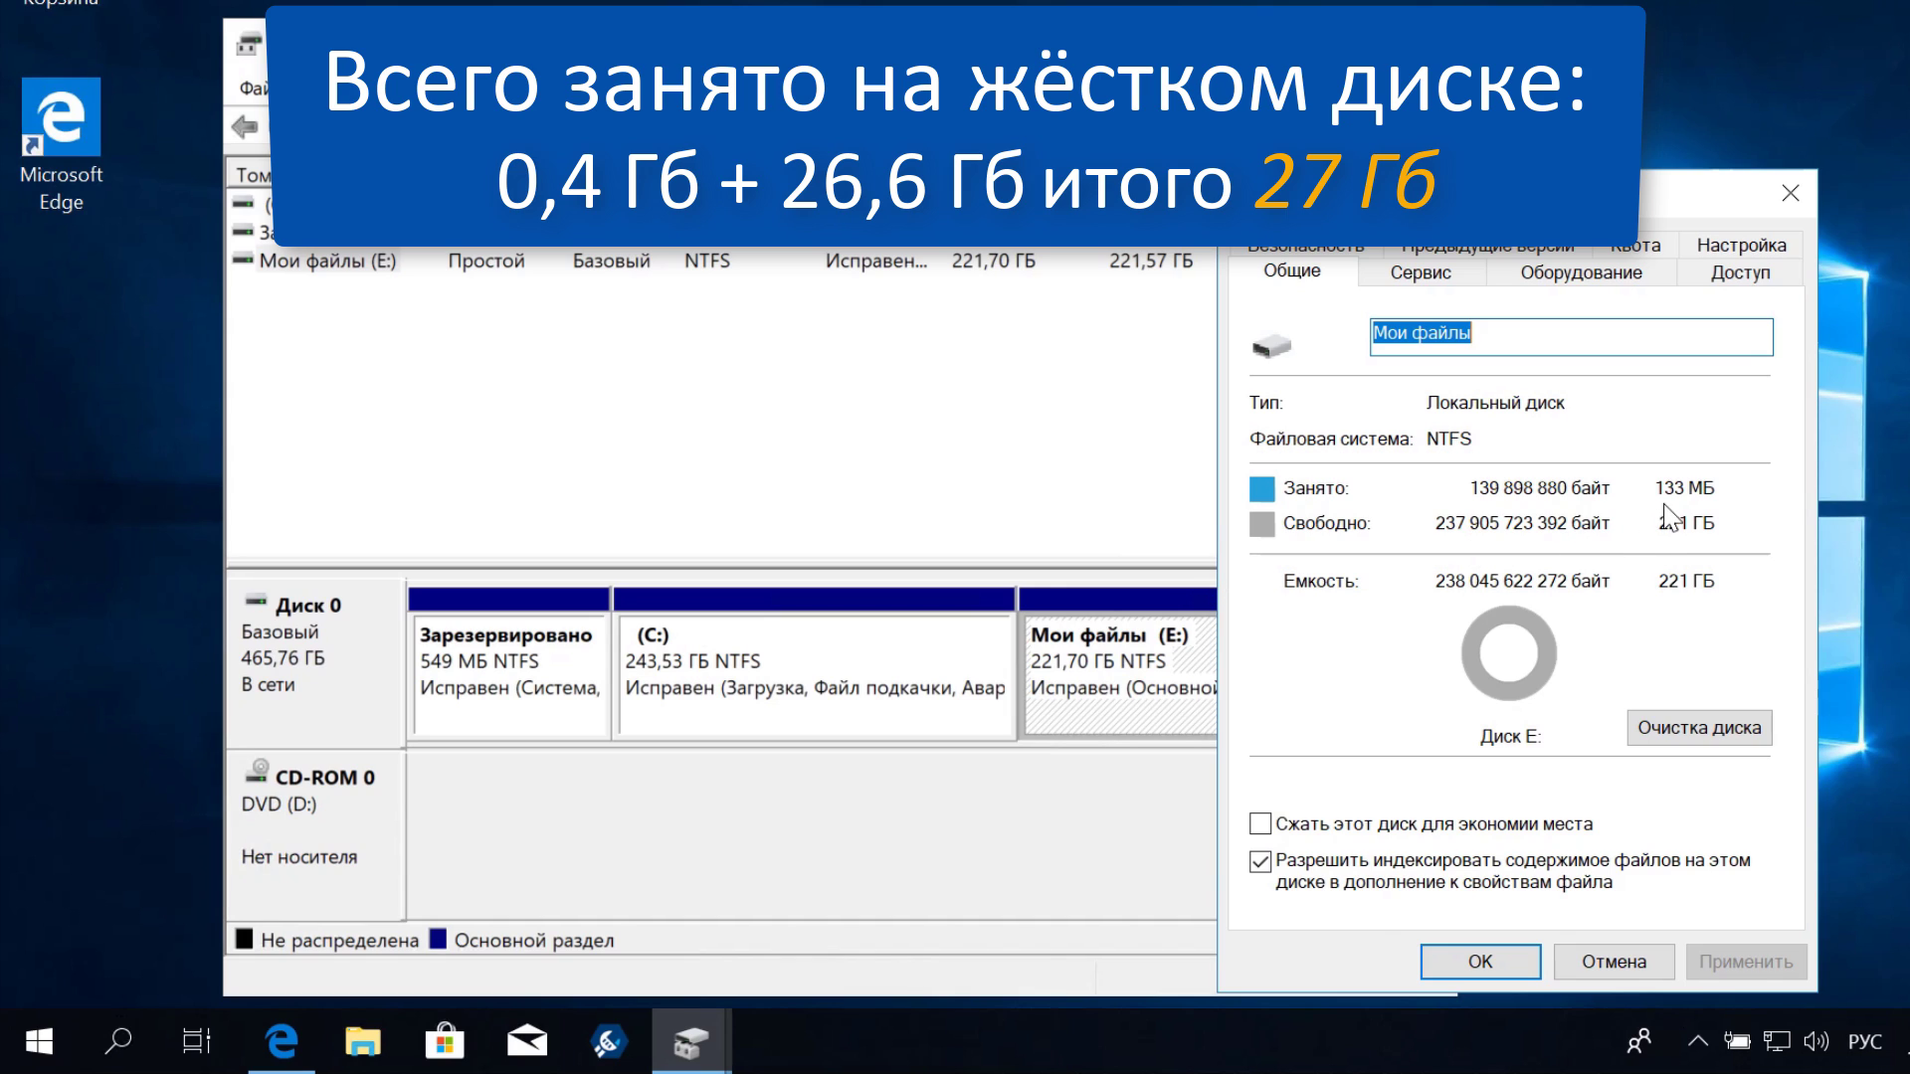
click(1477, 963)
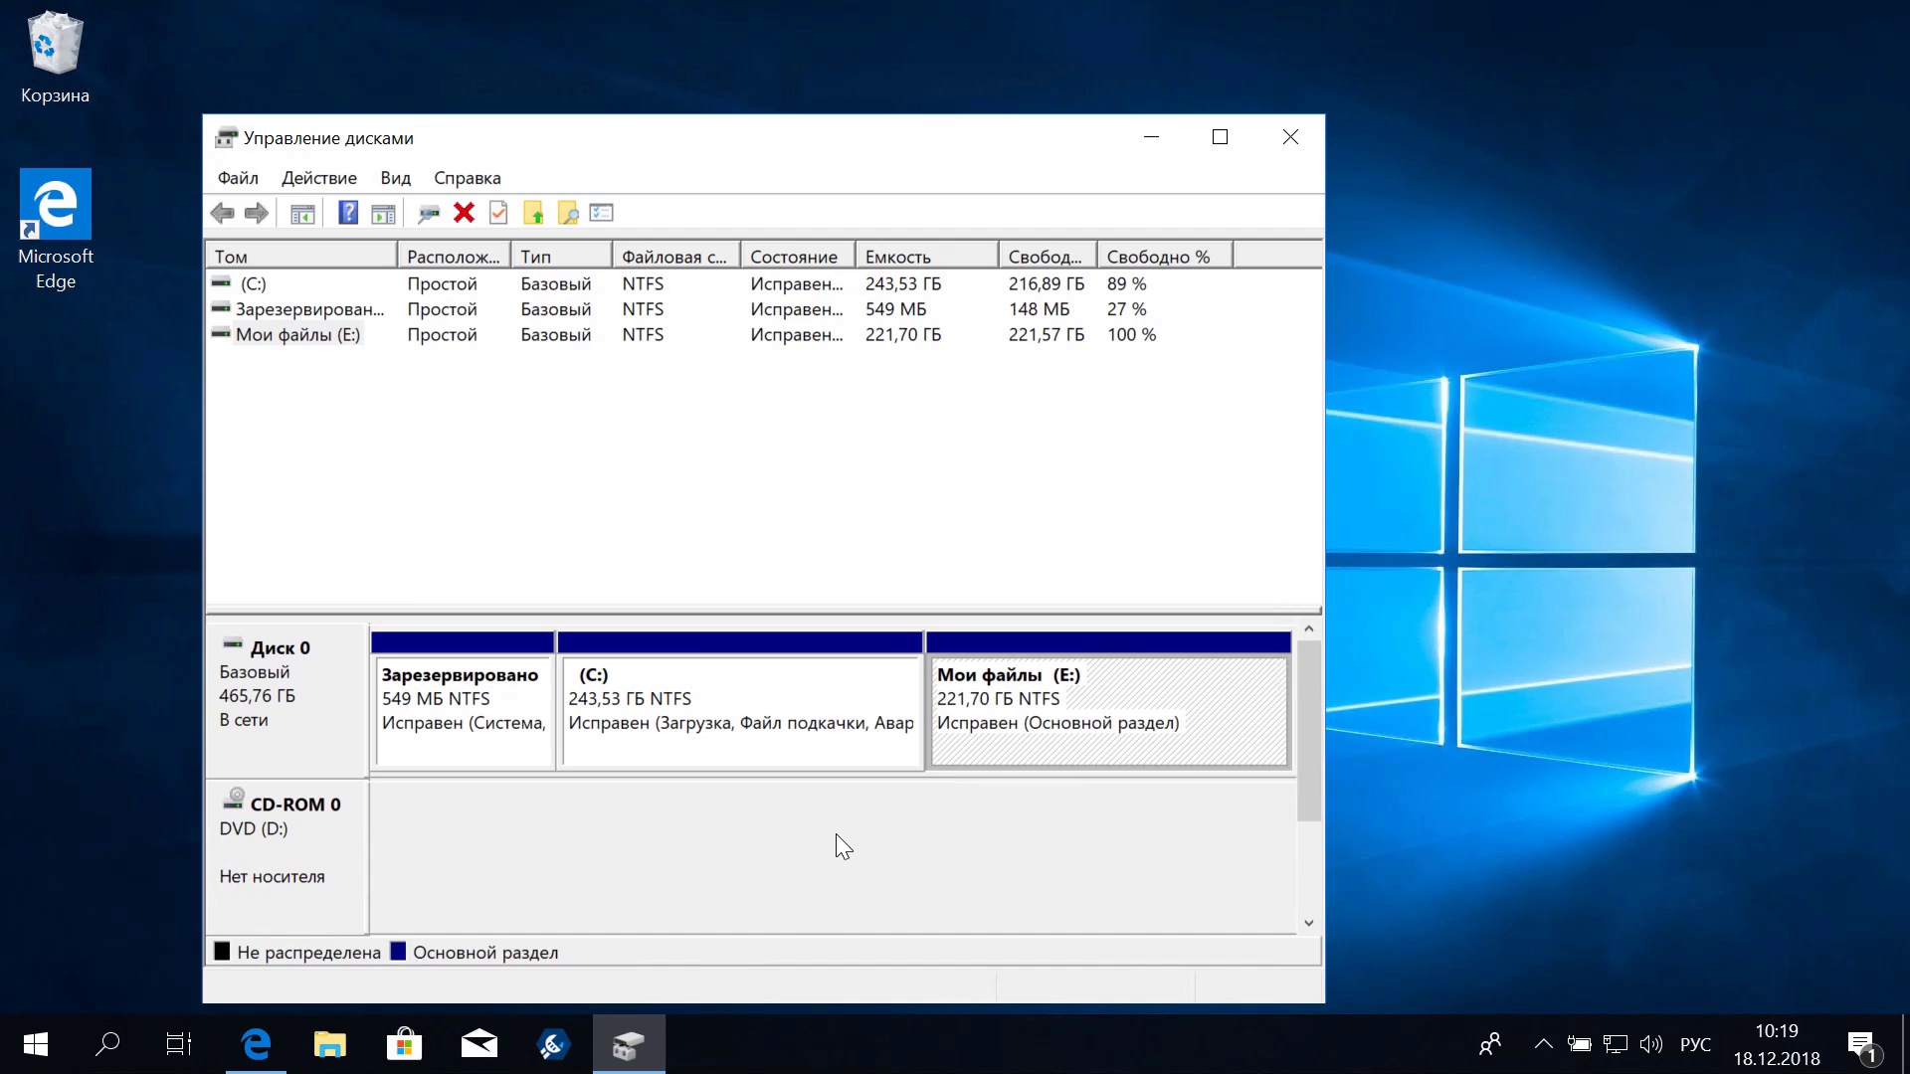
Minimize Disk Management and browse the Изображения and Музыка folders in File Explorer's Quick access
click(1144, 141)
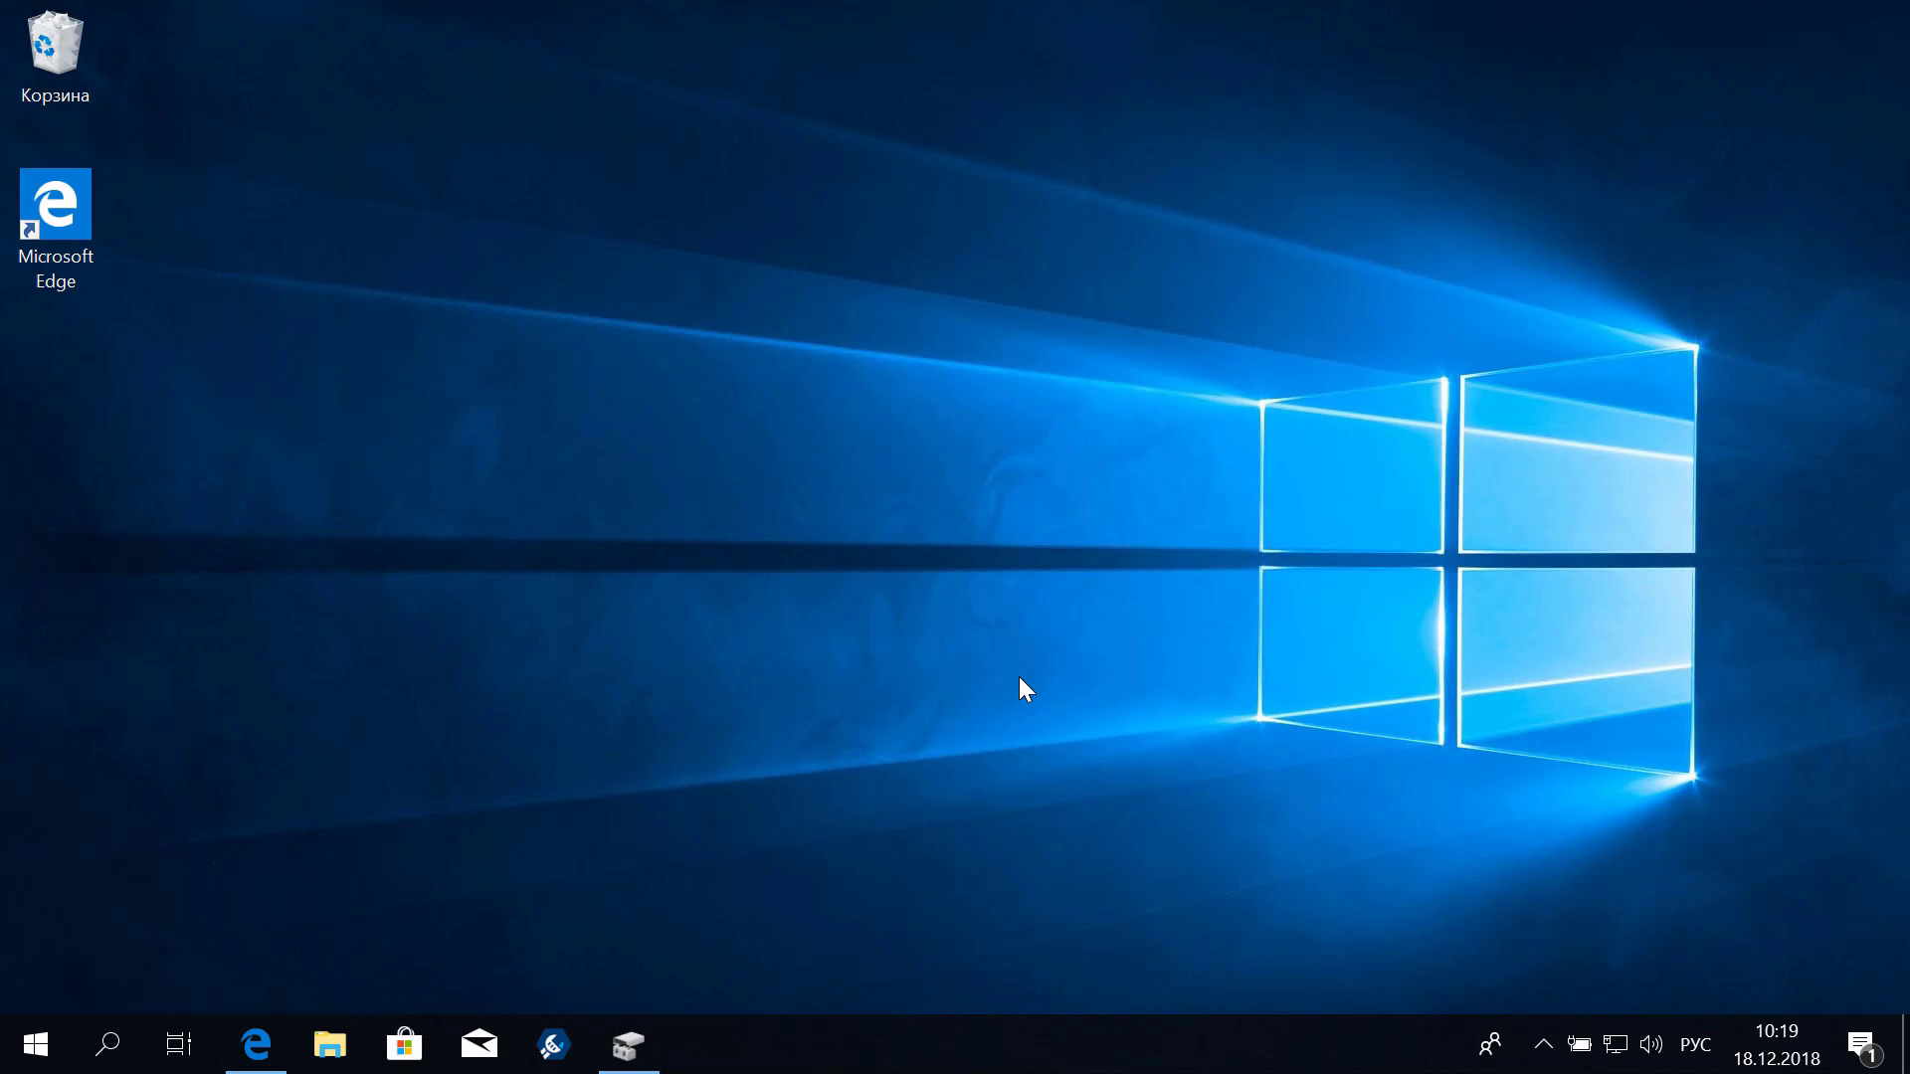
click(347, 1056)
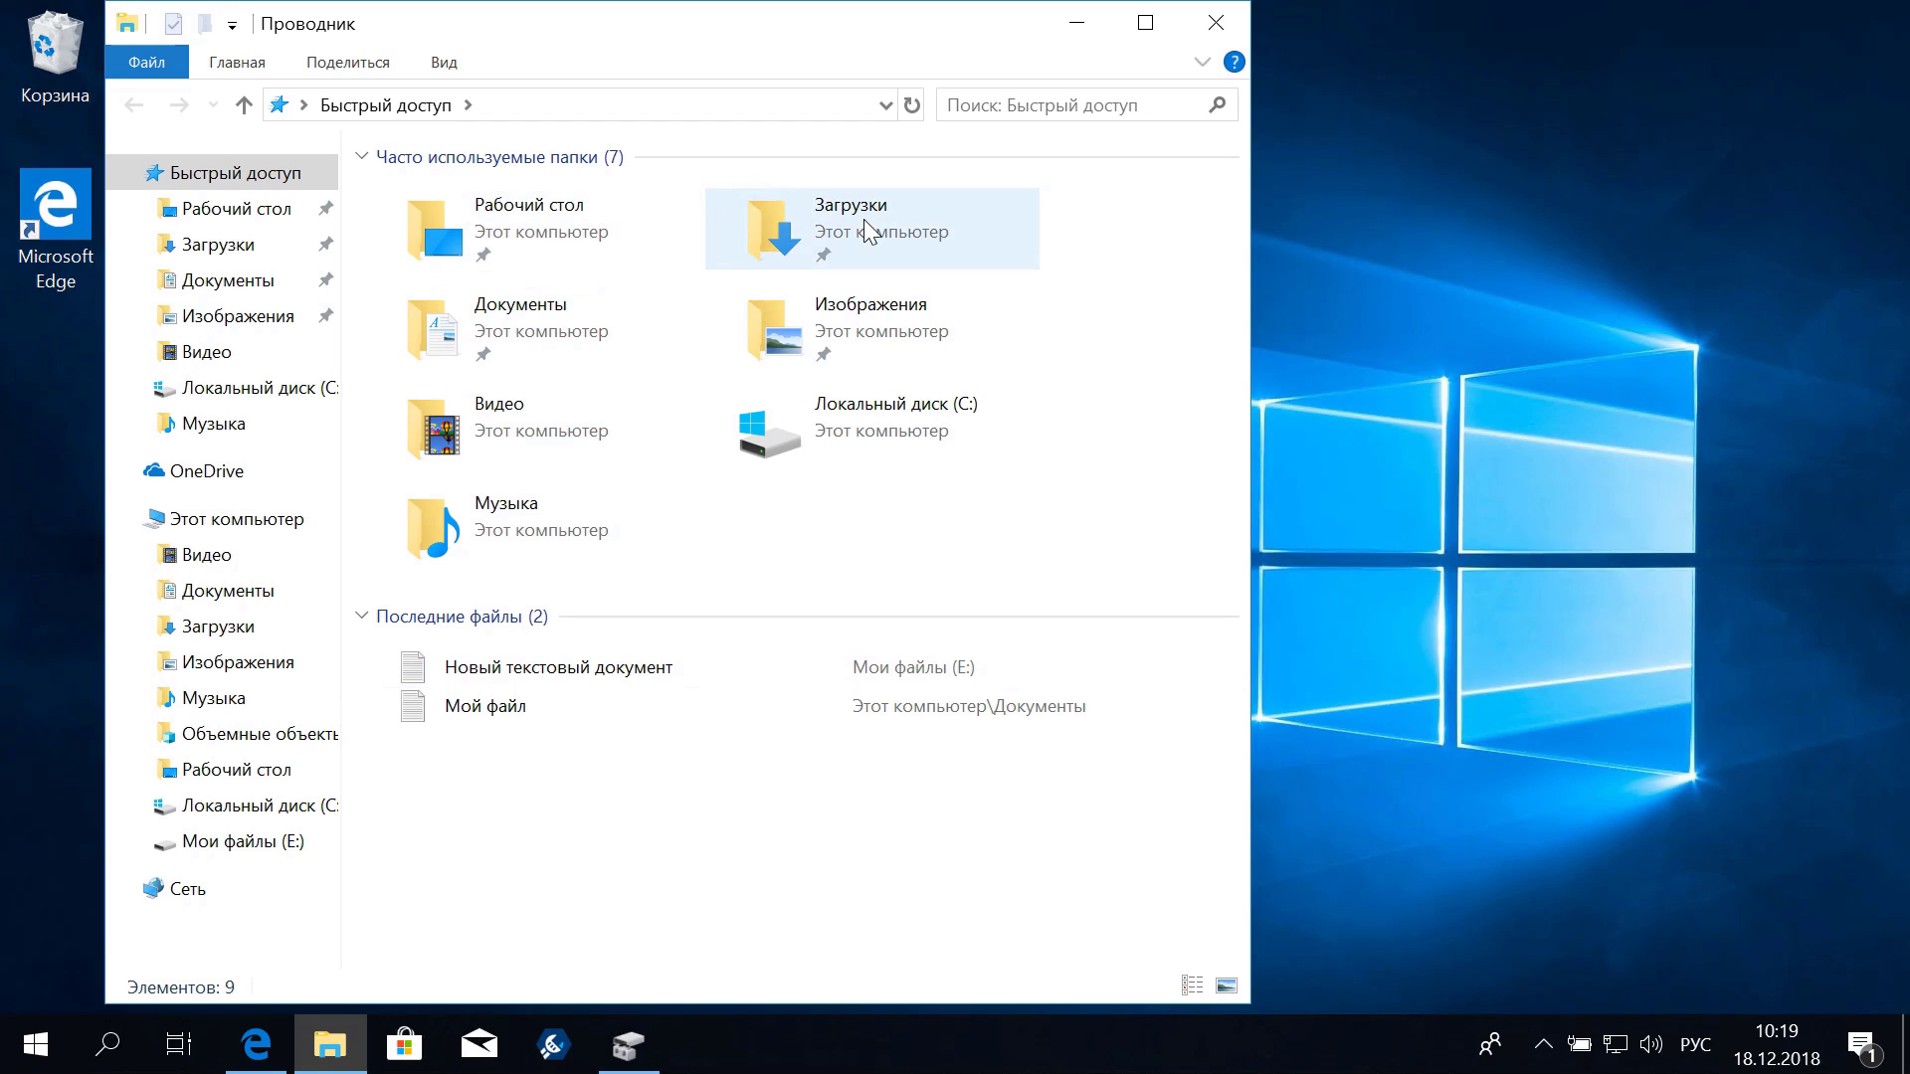
click(879, 338)
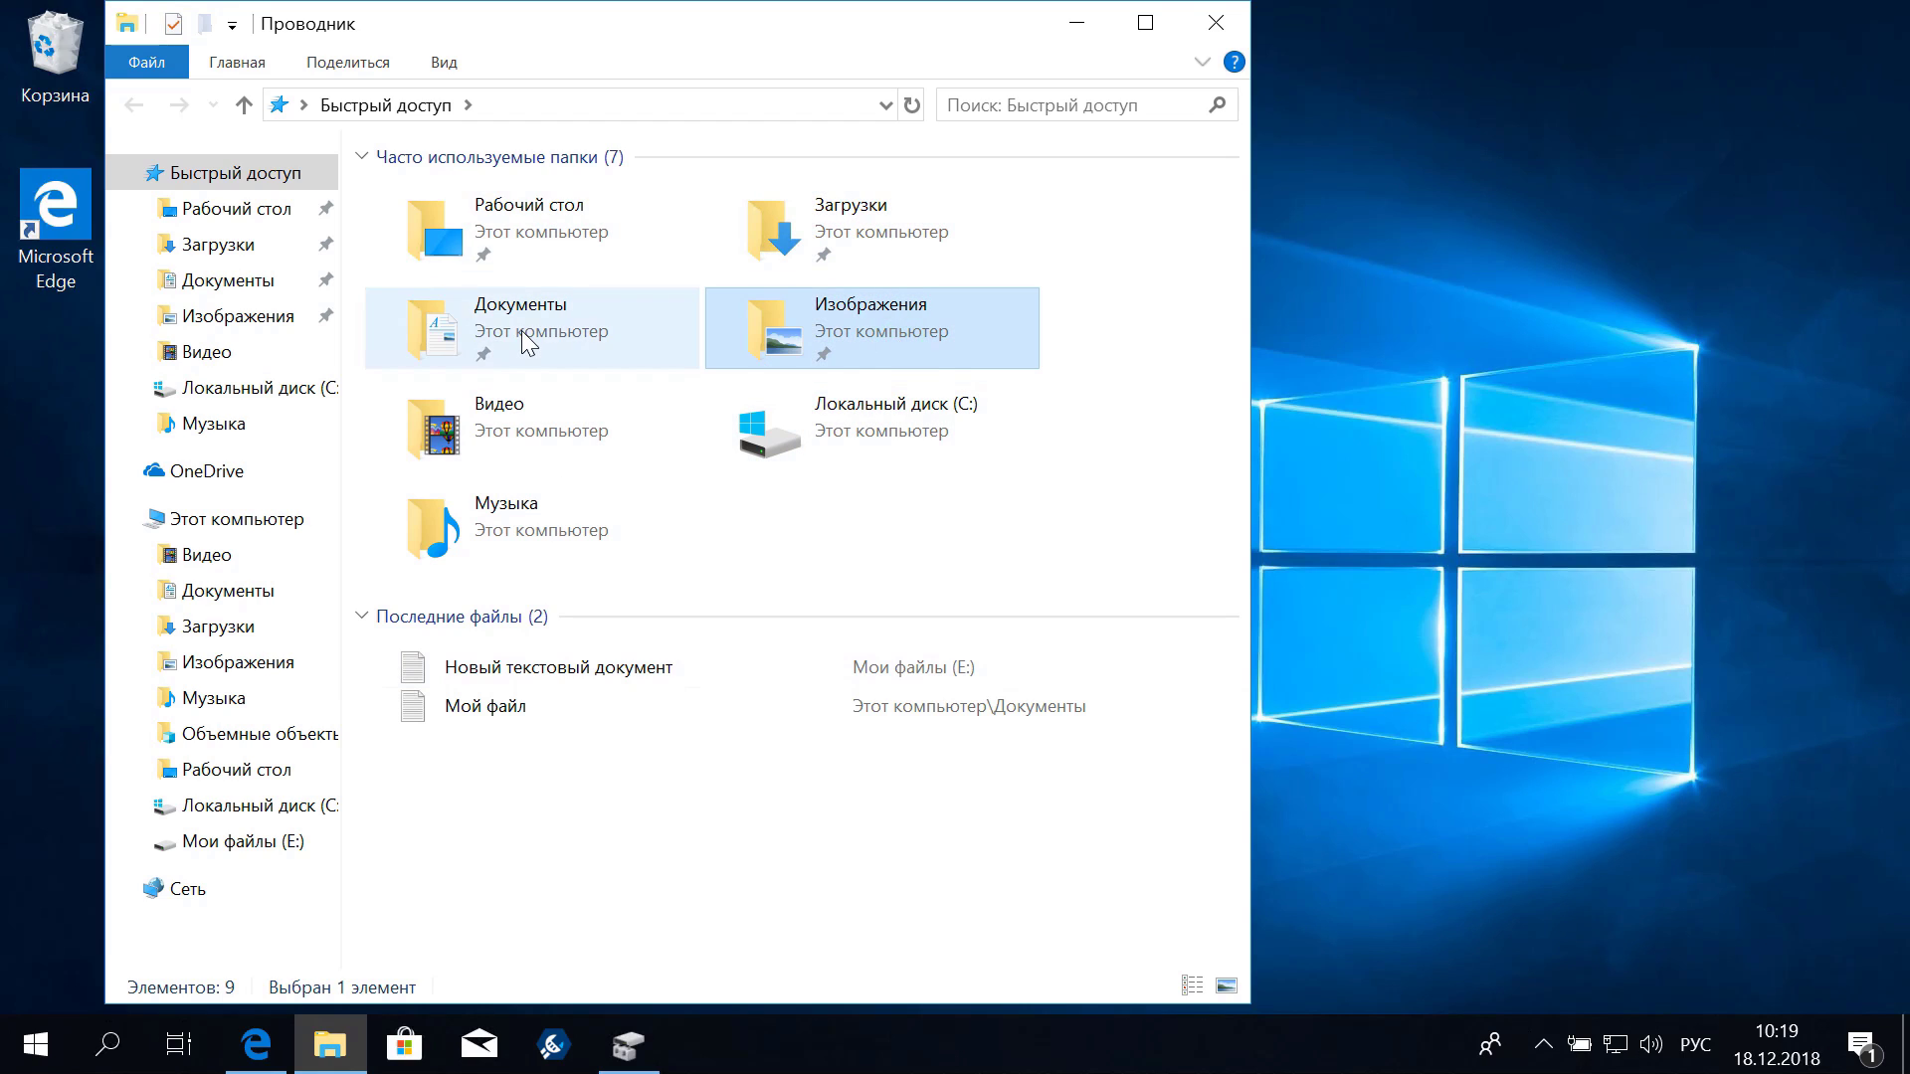
click(540, 432)
click(534, 510)
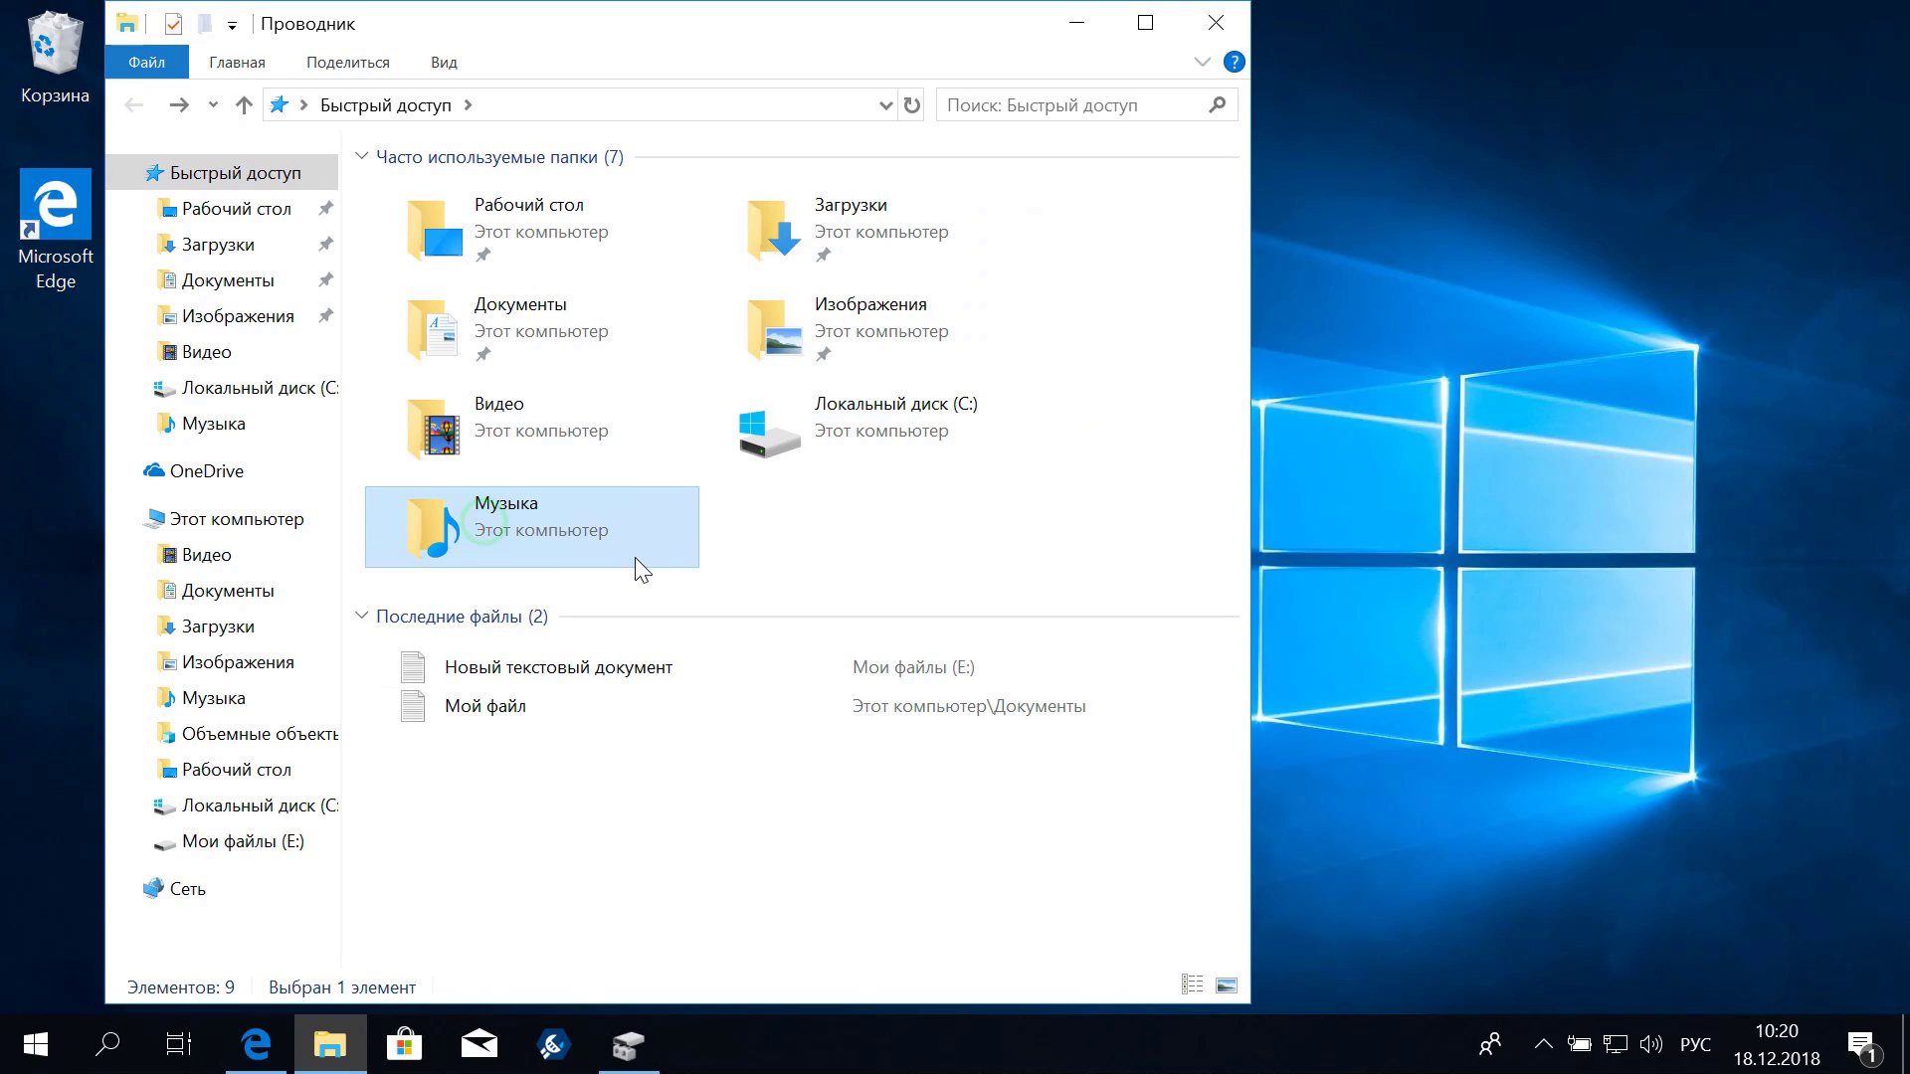
Open Локальный диск (C:) and point out its driverok and driverok1 folders
click(864, 446)
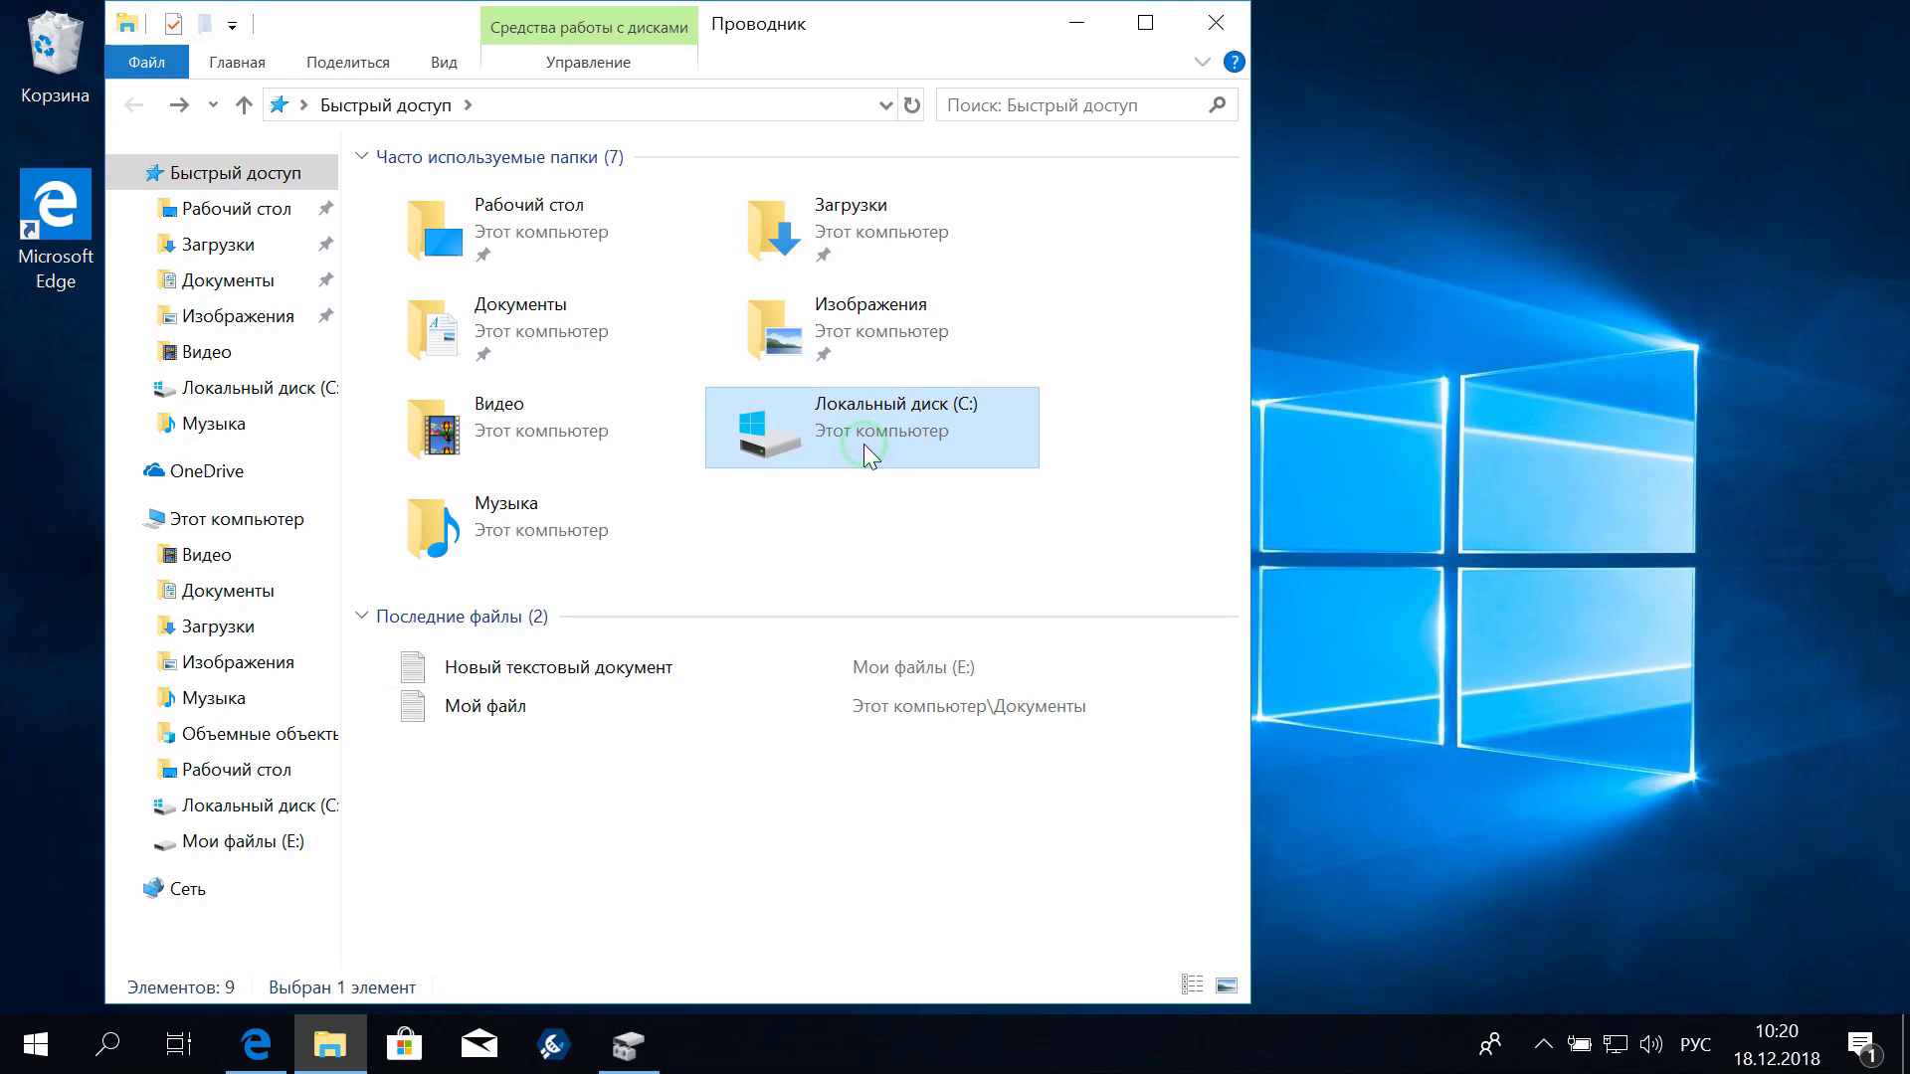
double_click(925, 428)
click(434, 197)
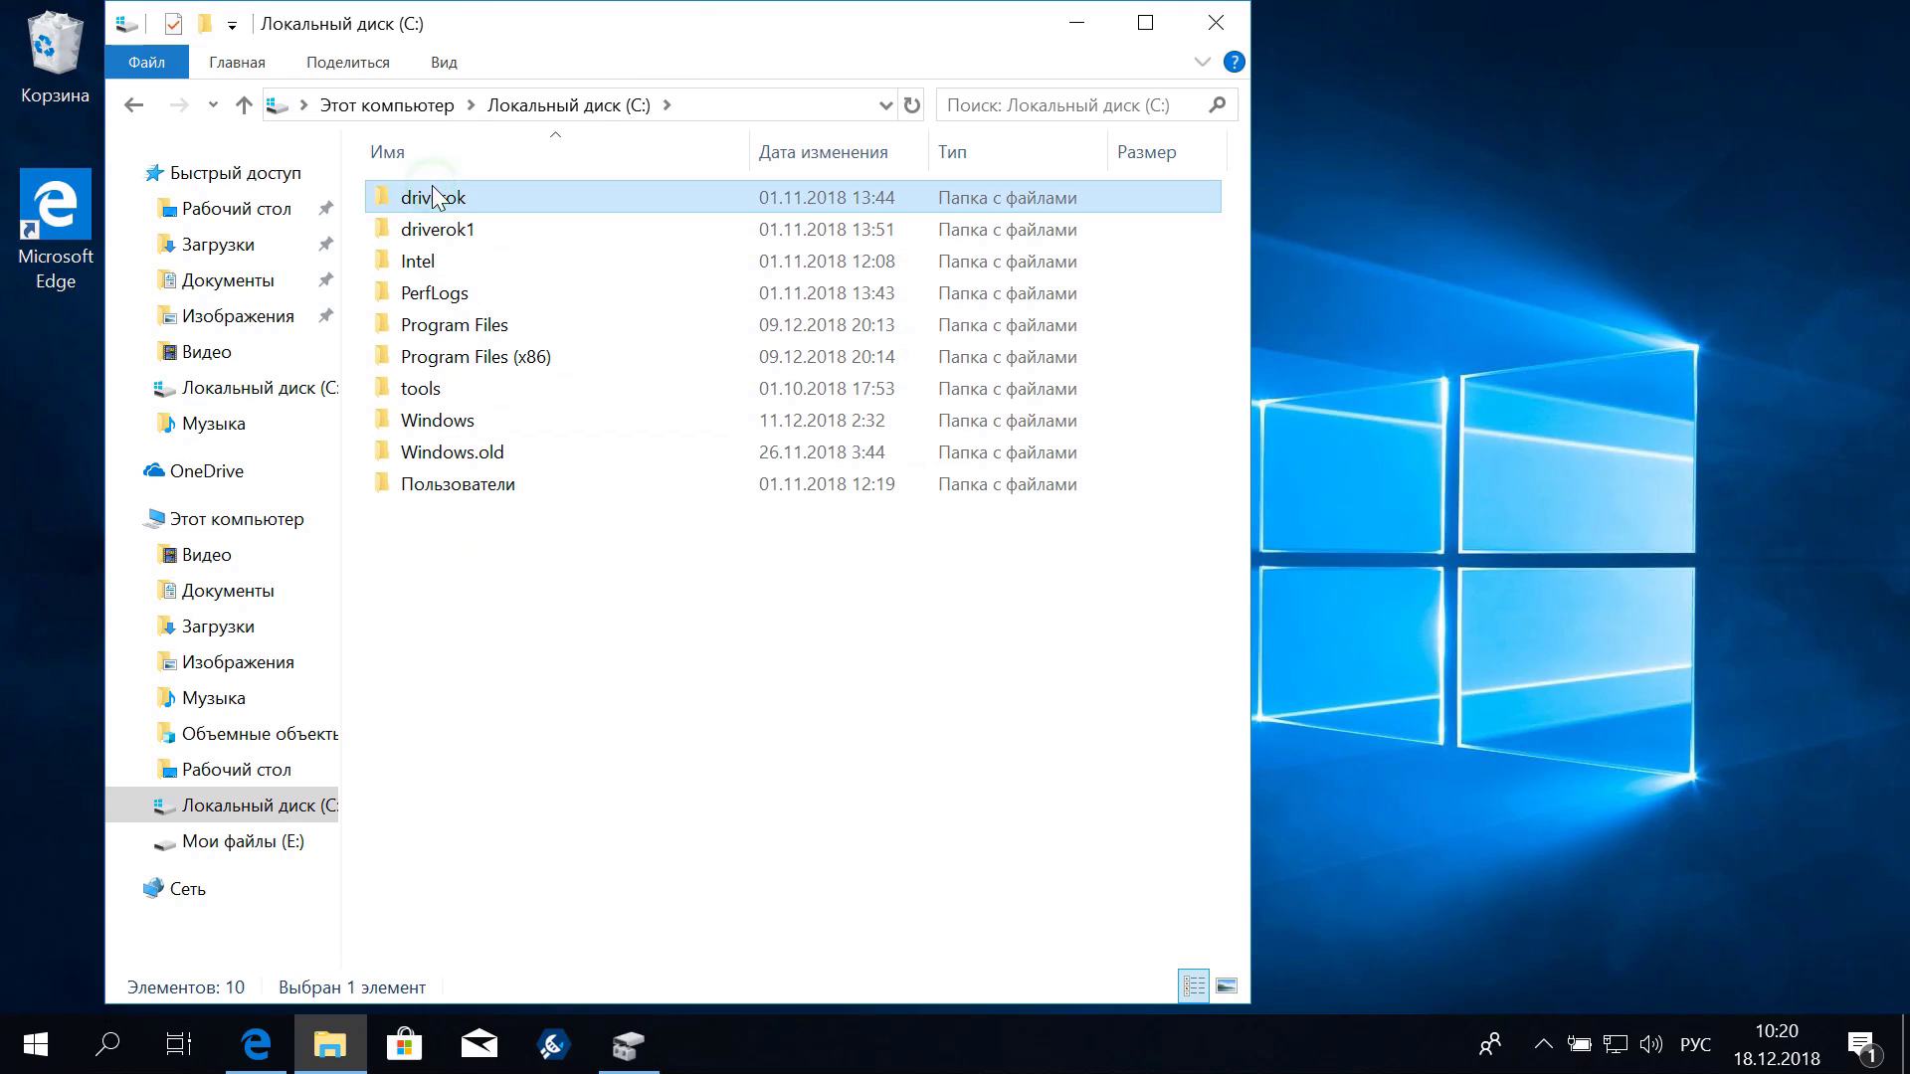
click(469, 231)
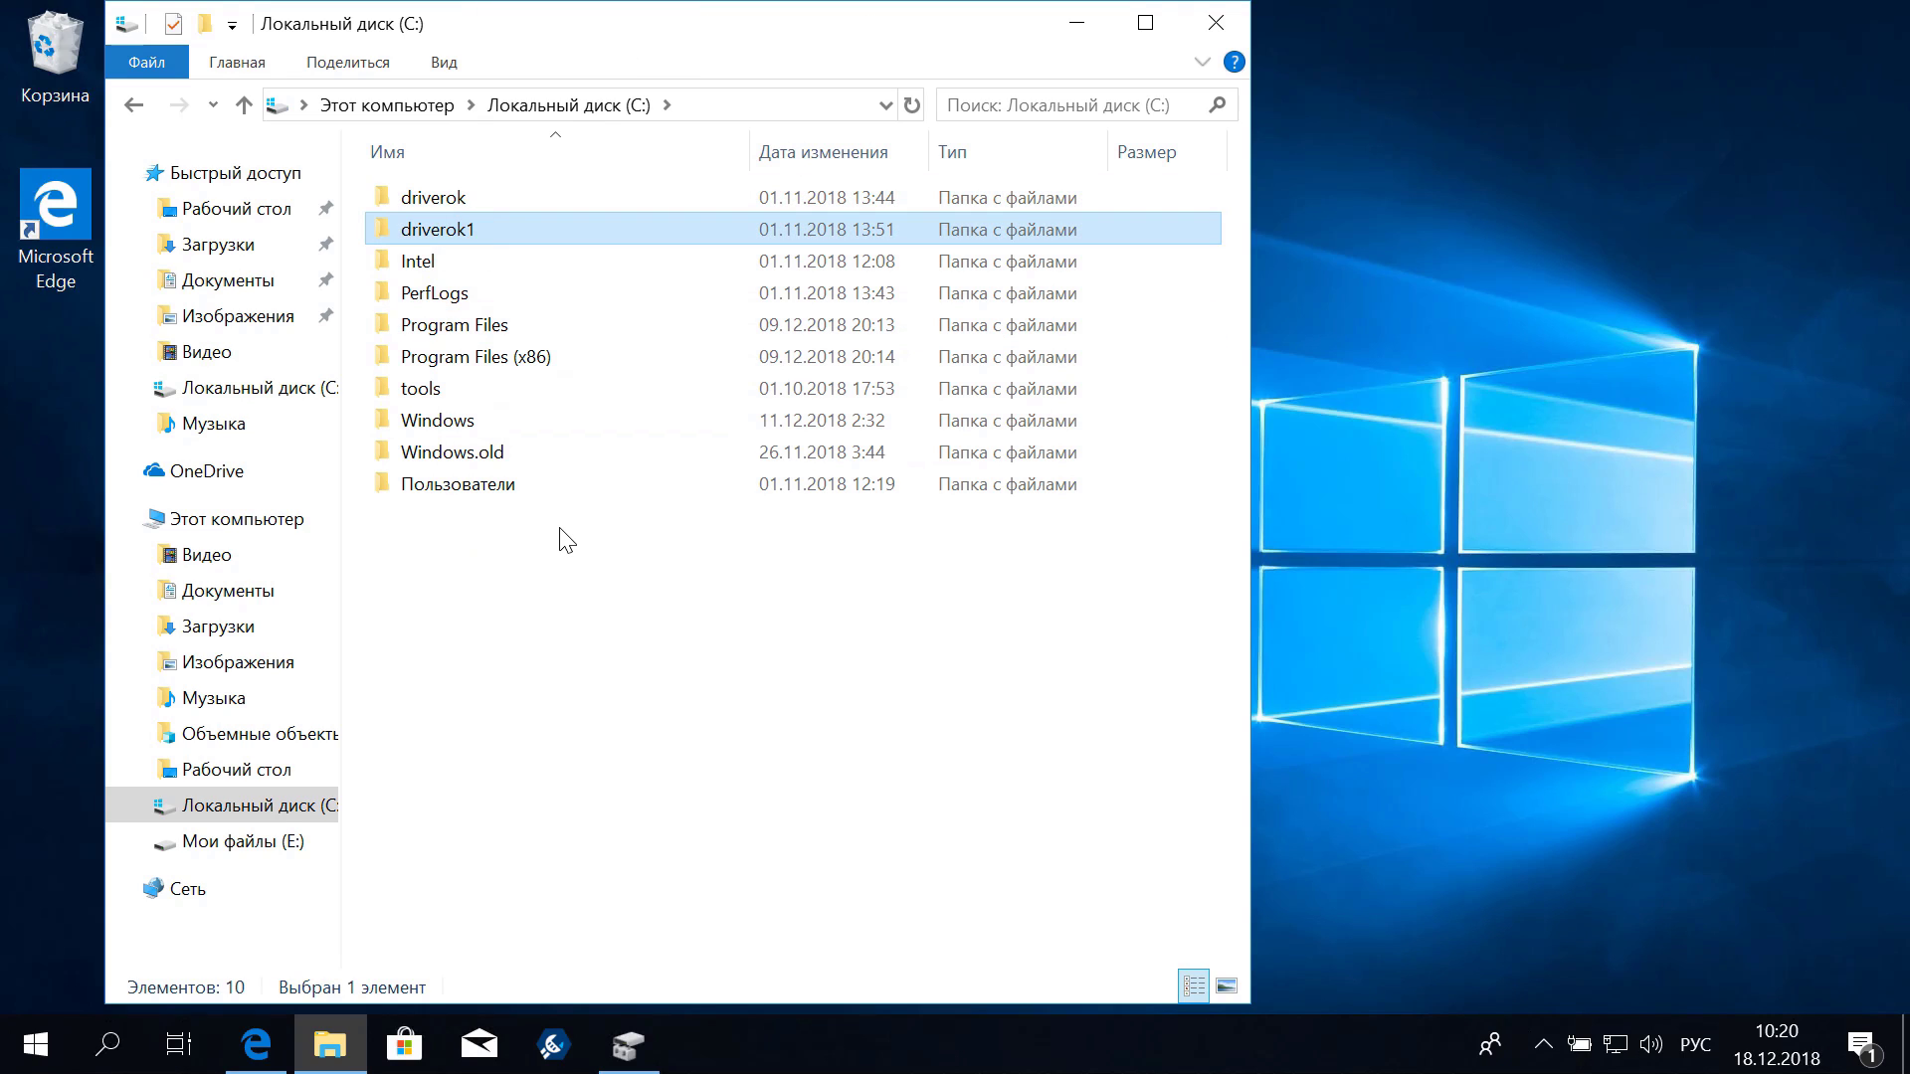
click(534, 646)
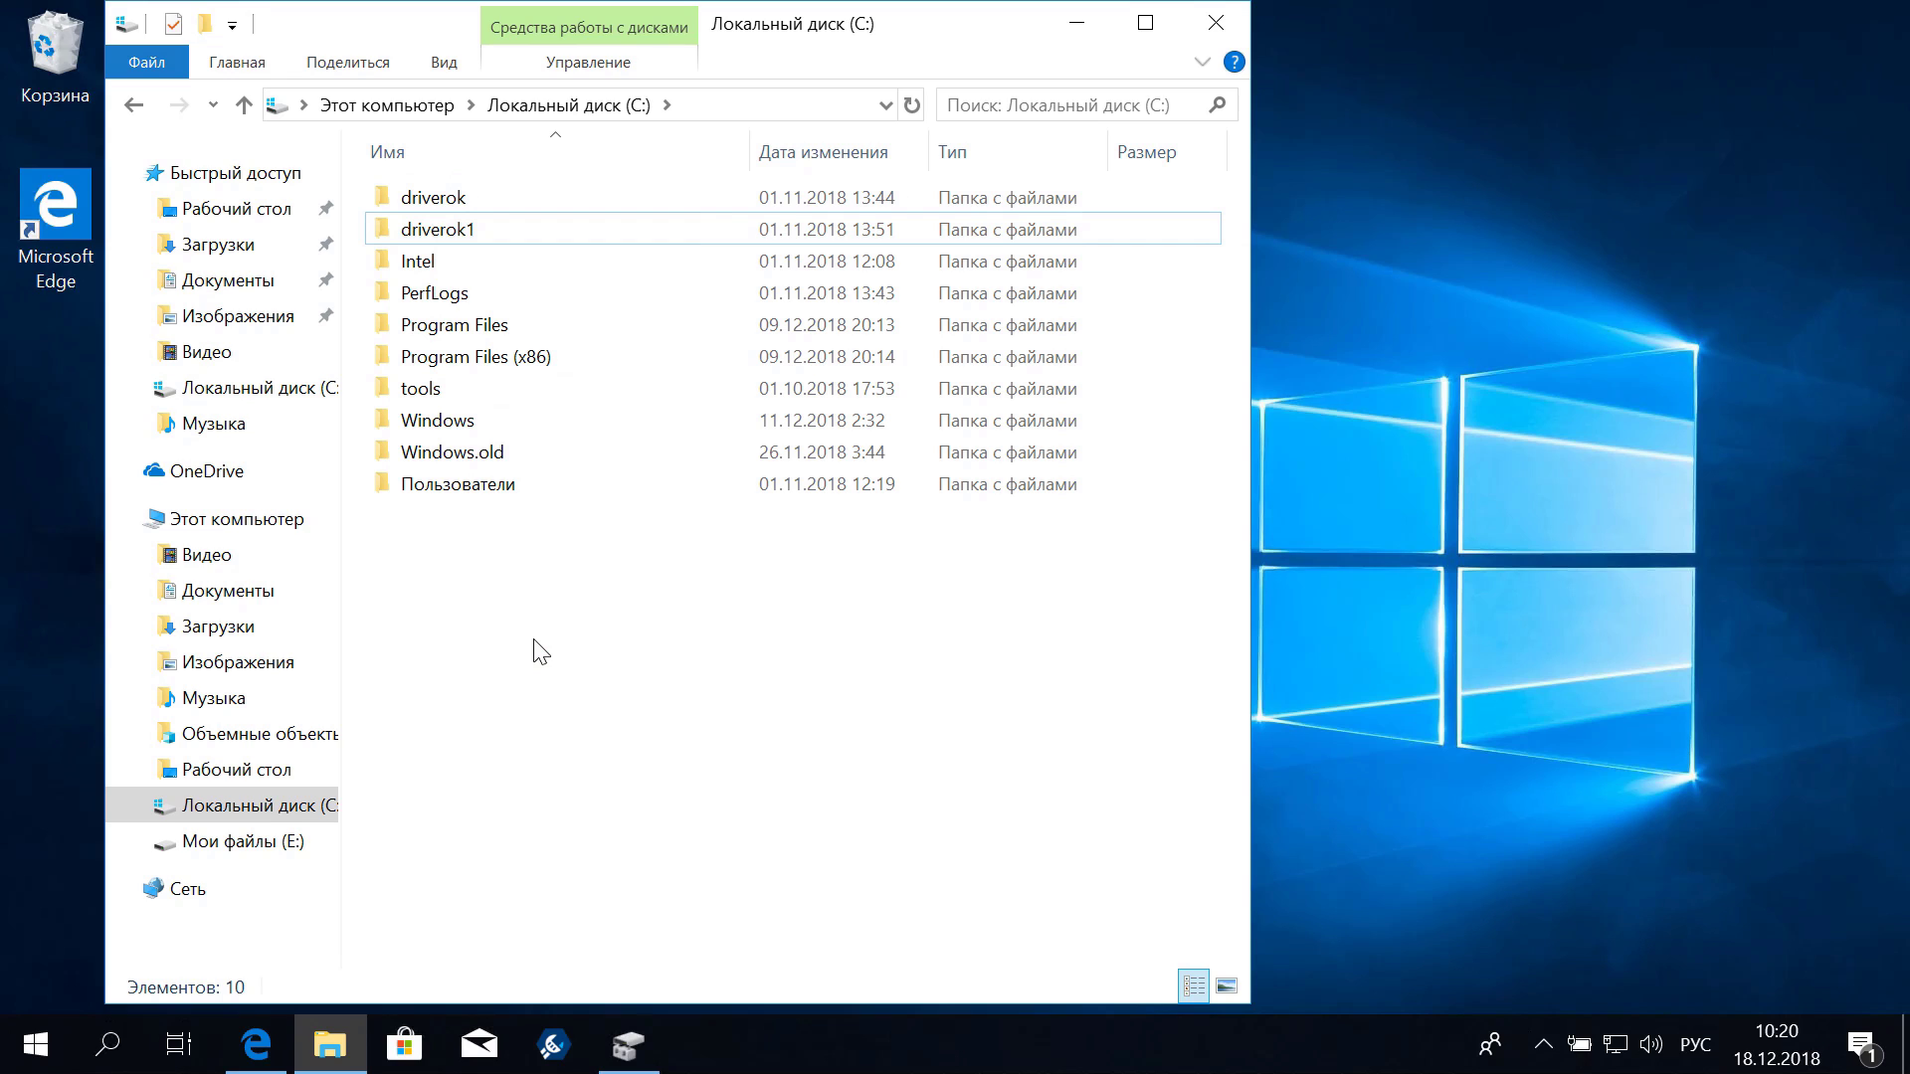
View the Мои файлы (E:) drive, return to This PC, and minimize File Explorer
click(205, 844)
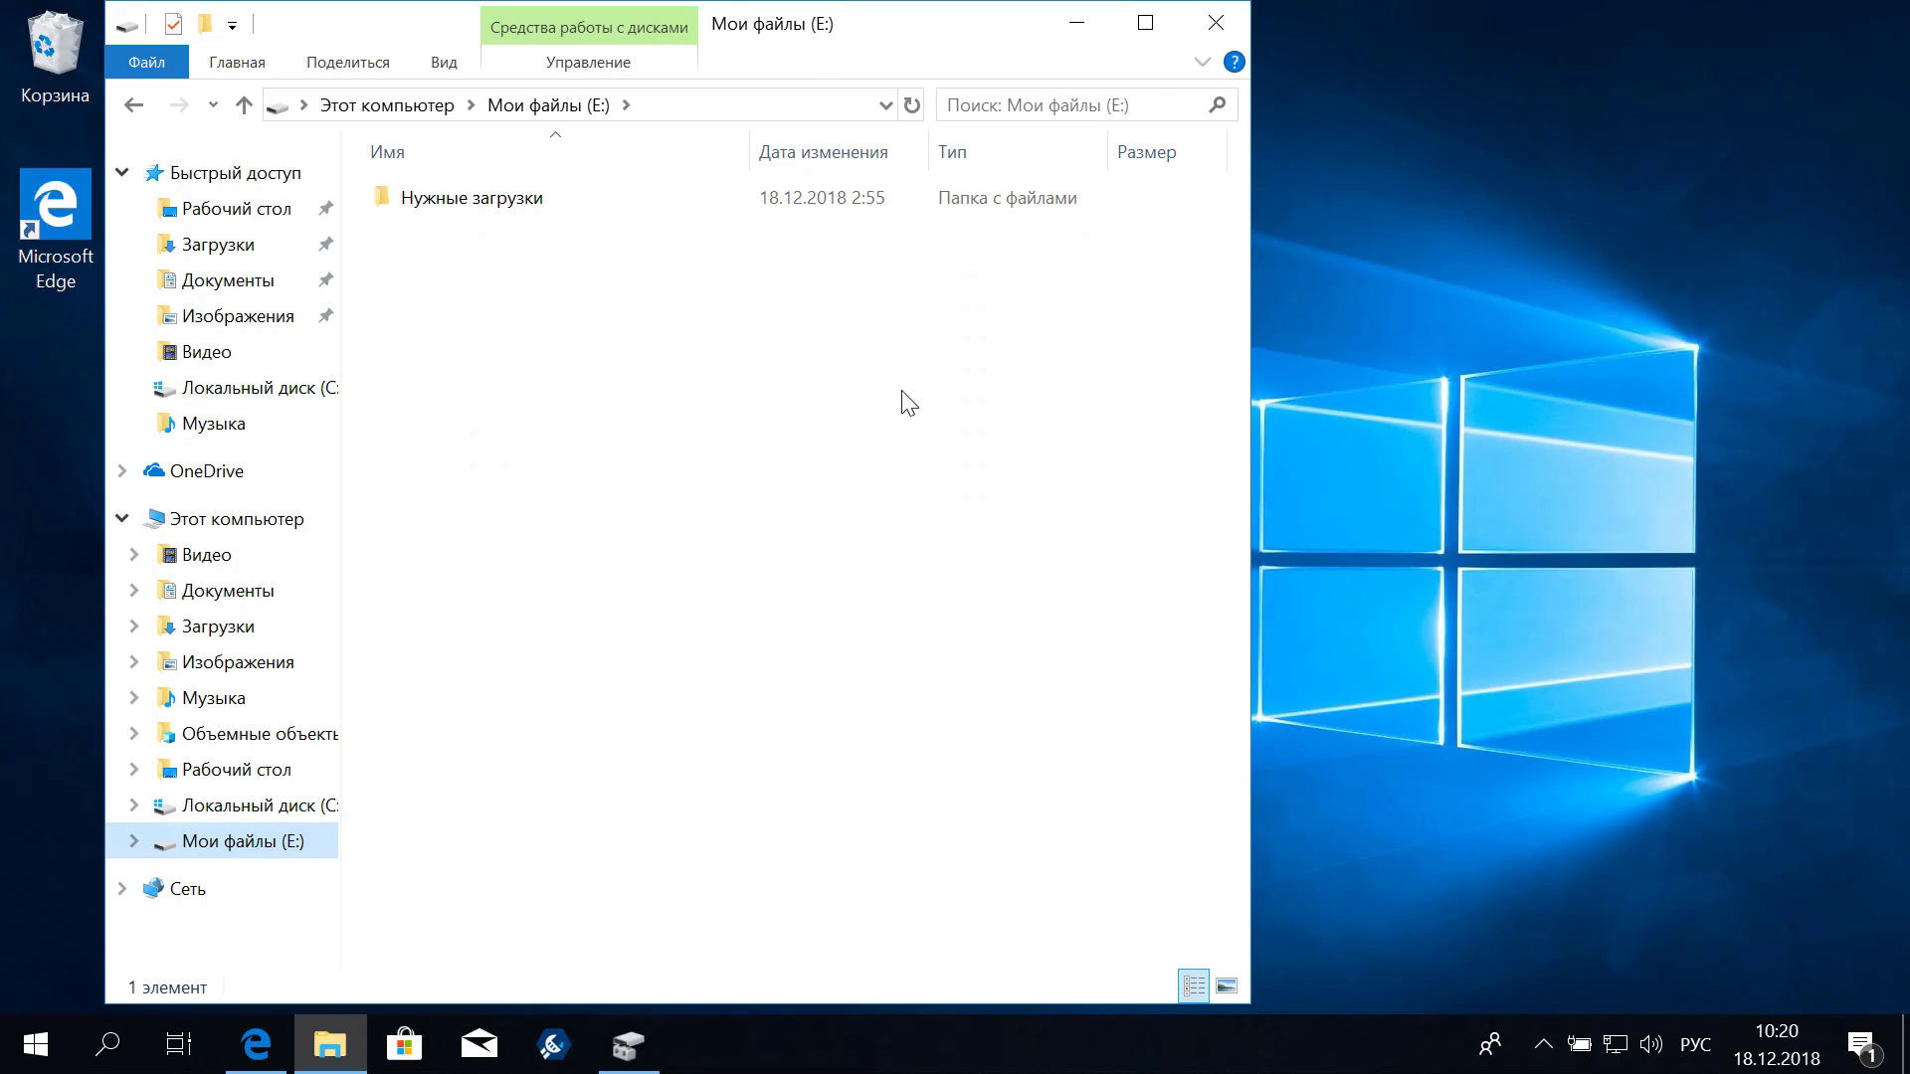
click(349, 117)
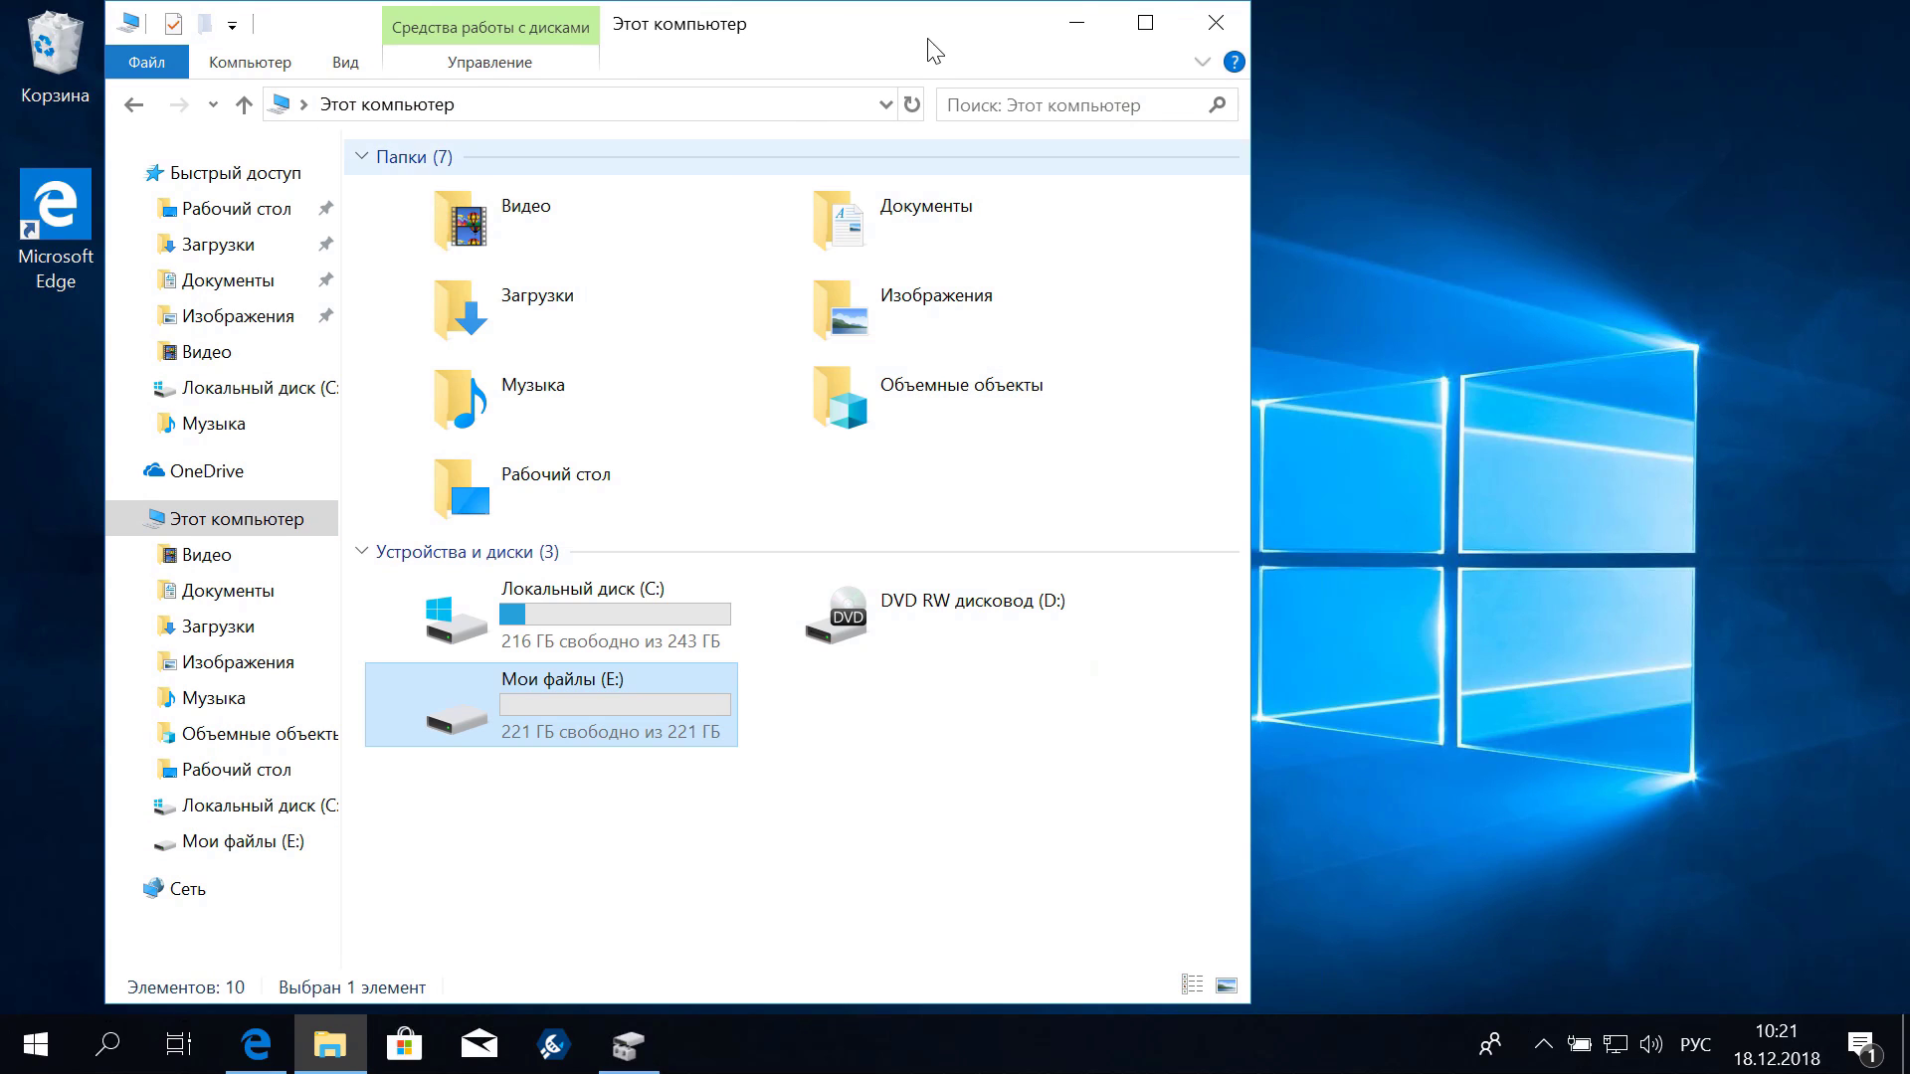
click(1077, 23)
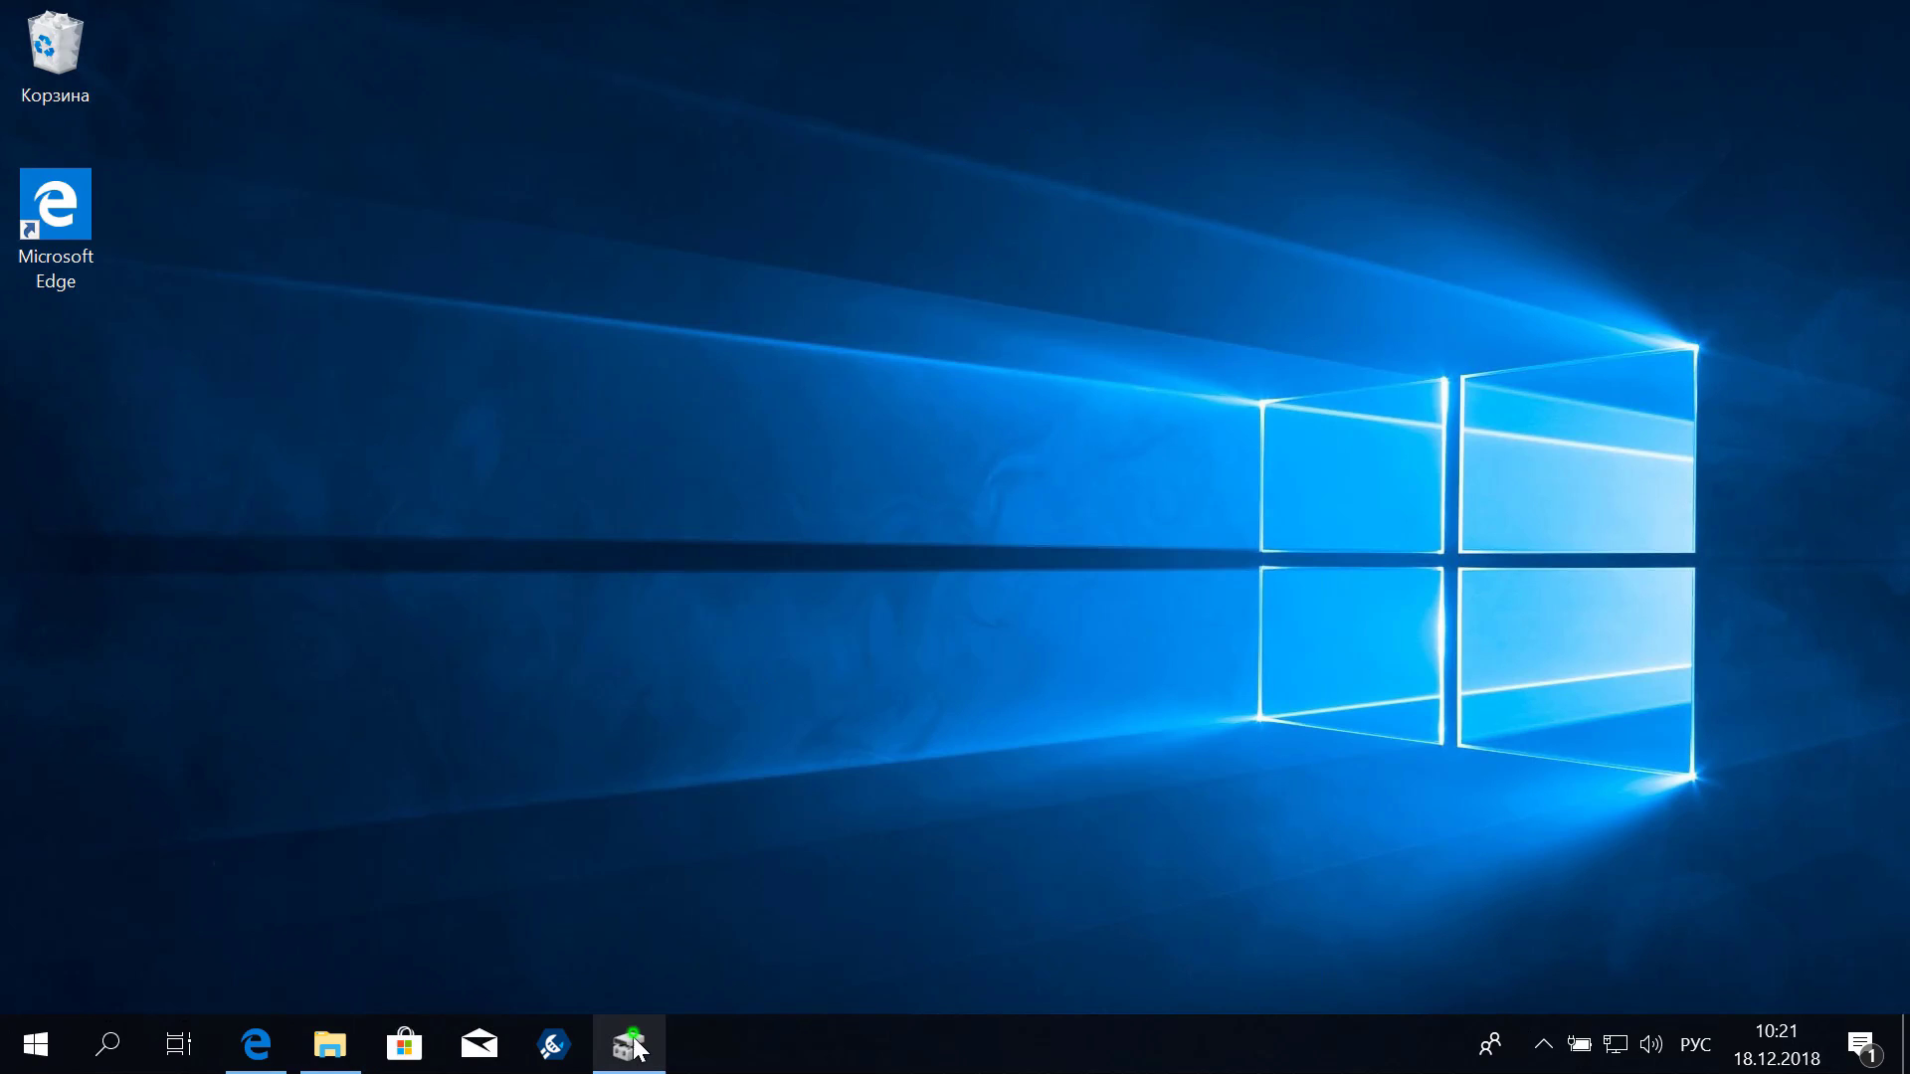
Restore Disk Management, examine the Мои файлы (E:) partition's size, then switch to the YouTube video
click(628, 1045)
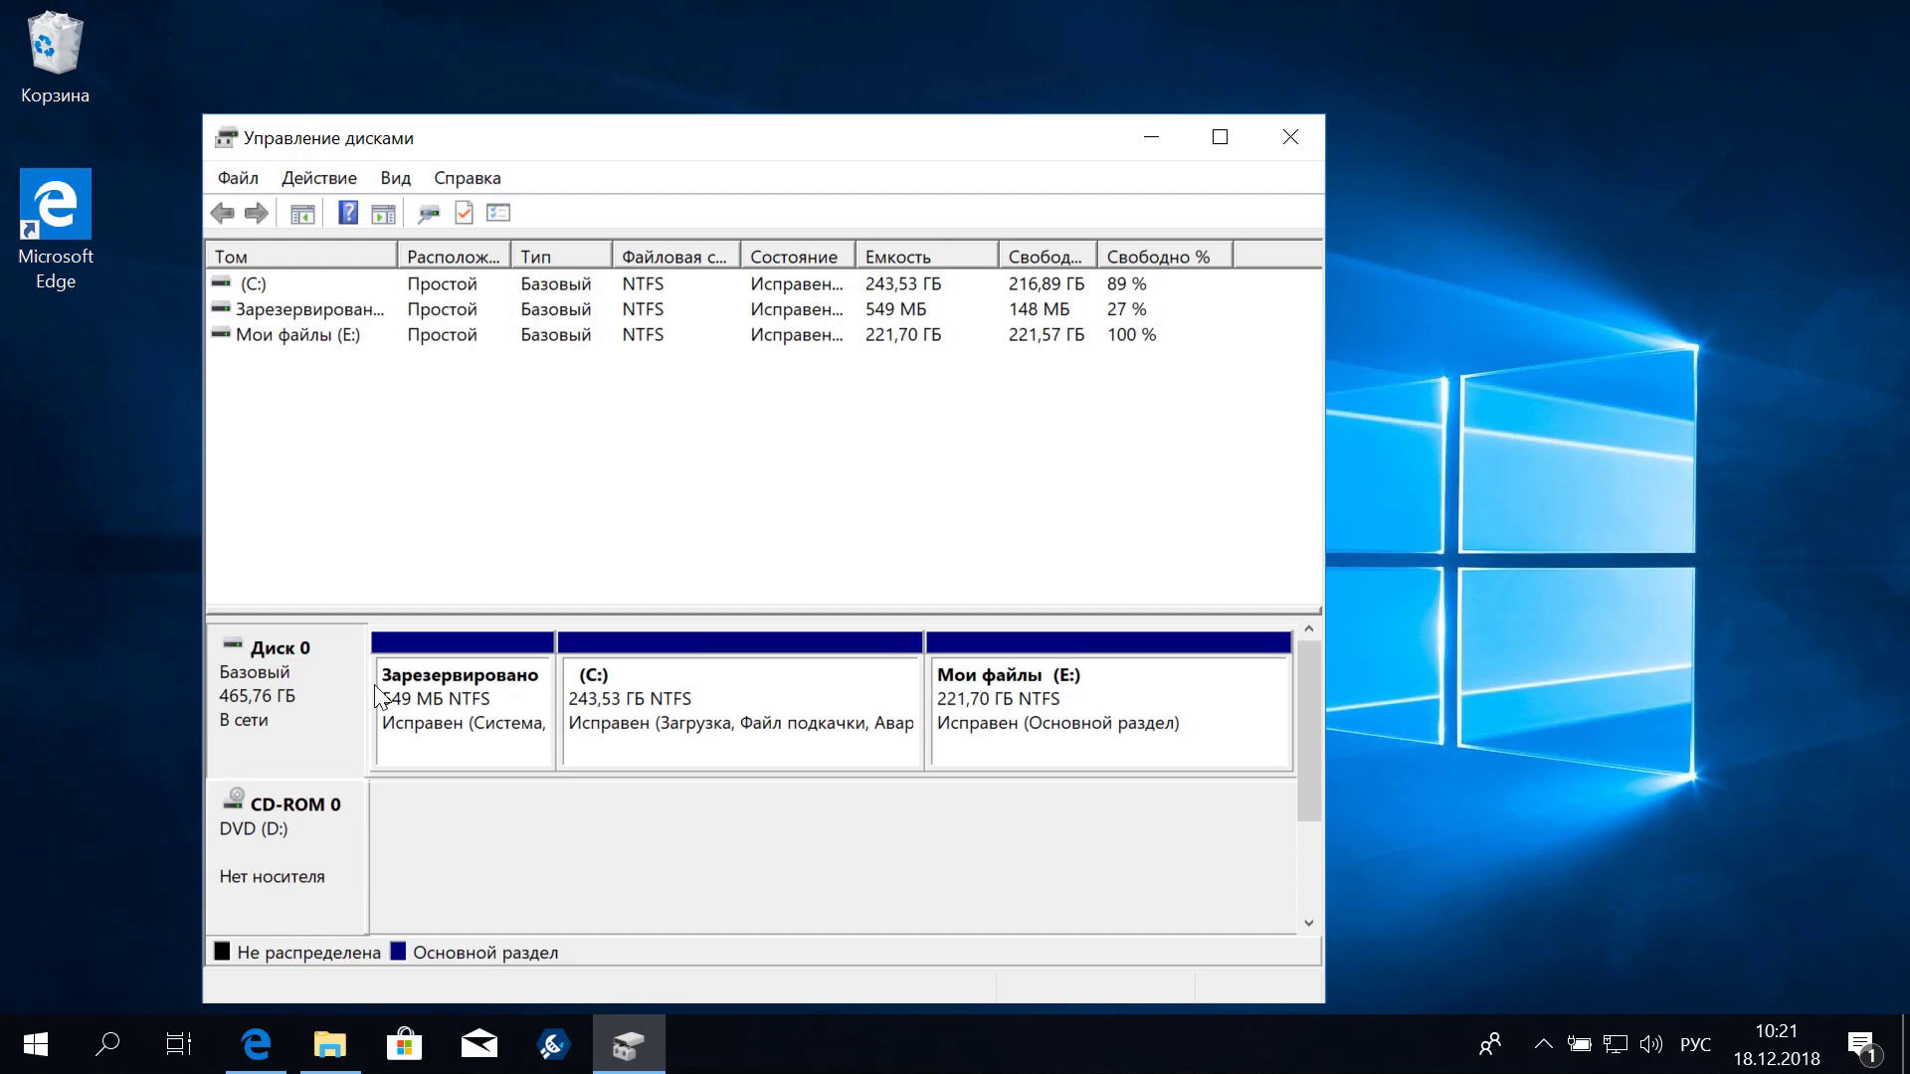
click(1079, 699)
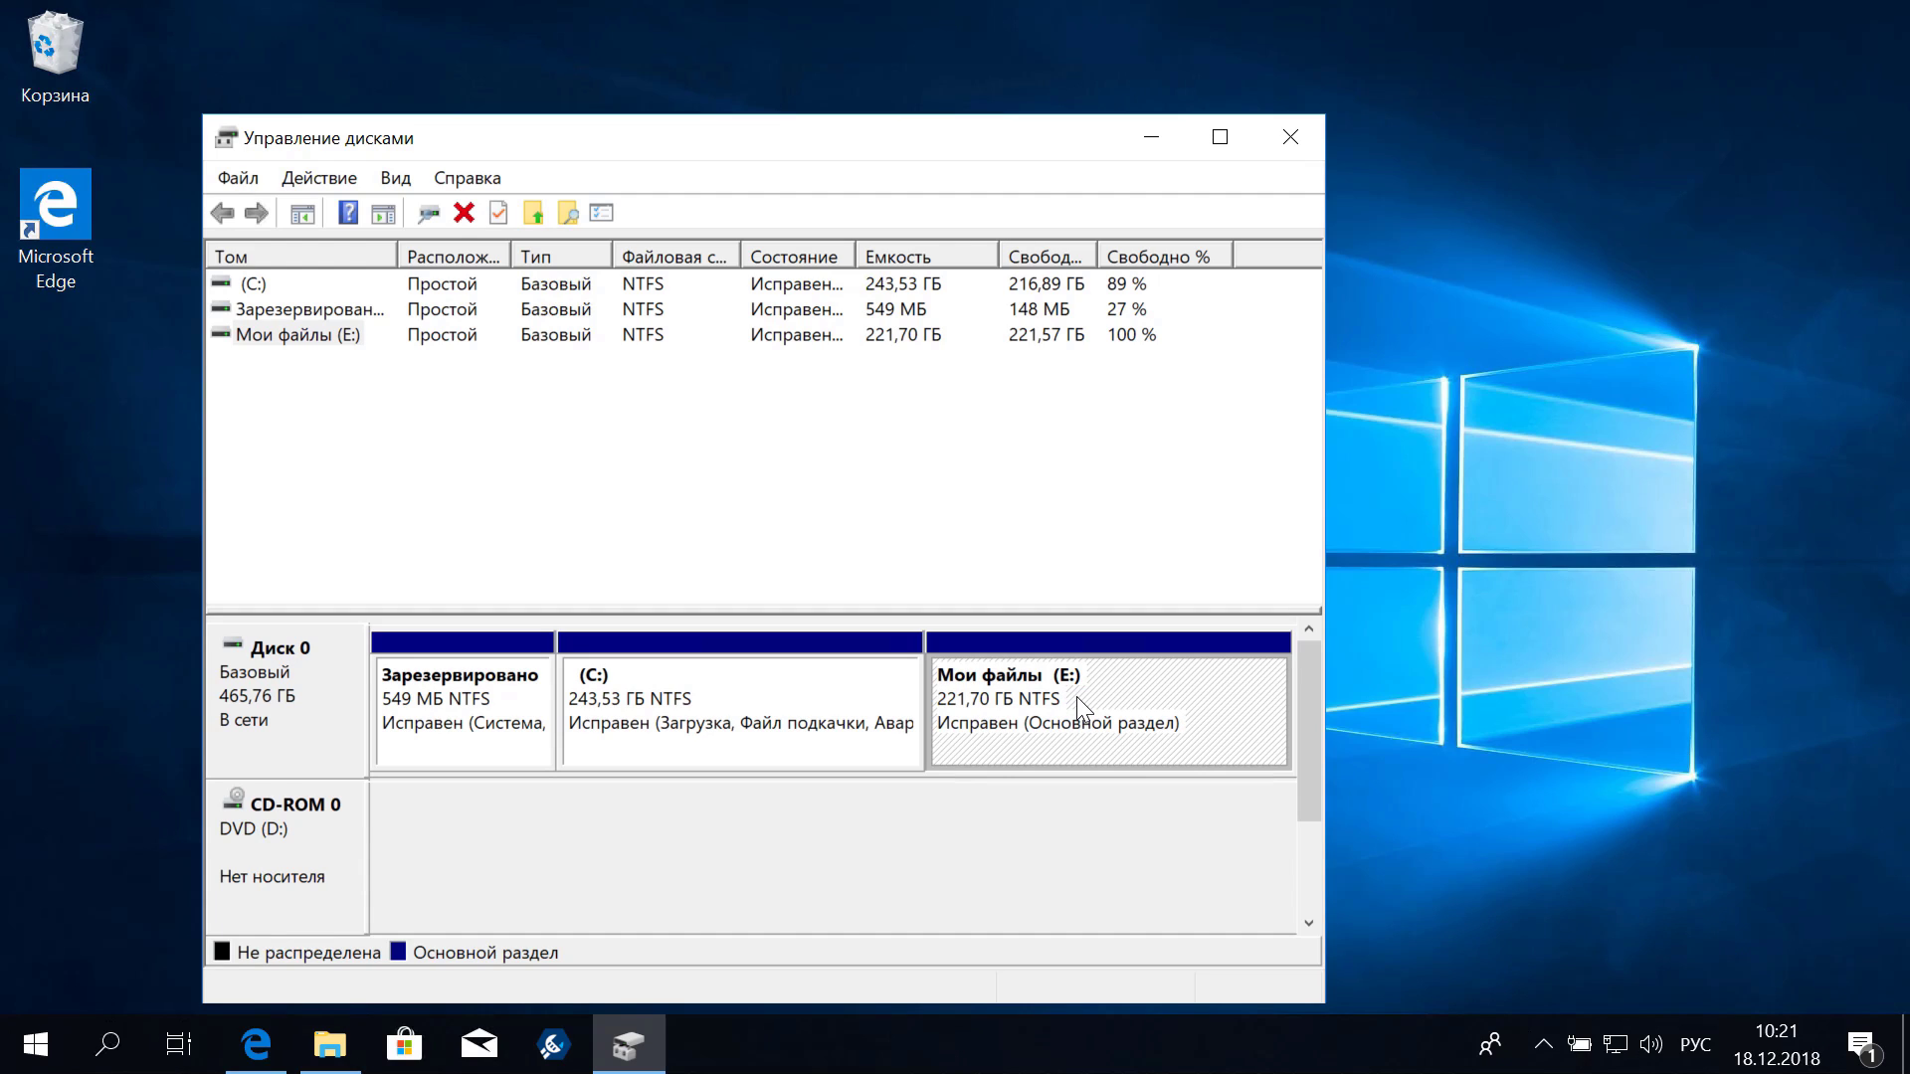
click(1080, 717)
click(268, 1060)
Scroll the YouTube video page down to its description with the AOMEI and SSD-guide links
scroll(408, 748, down, 5)
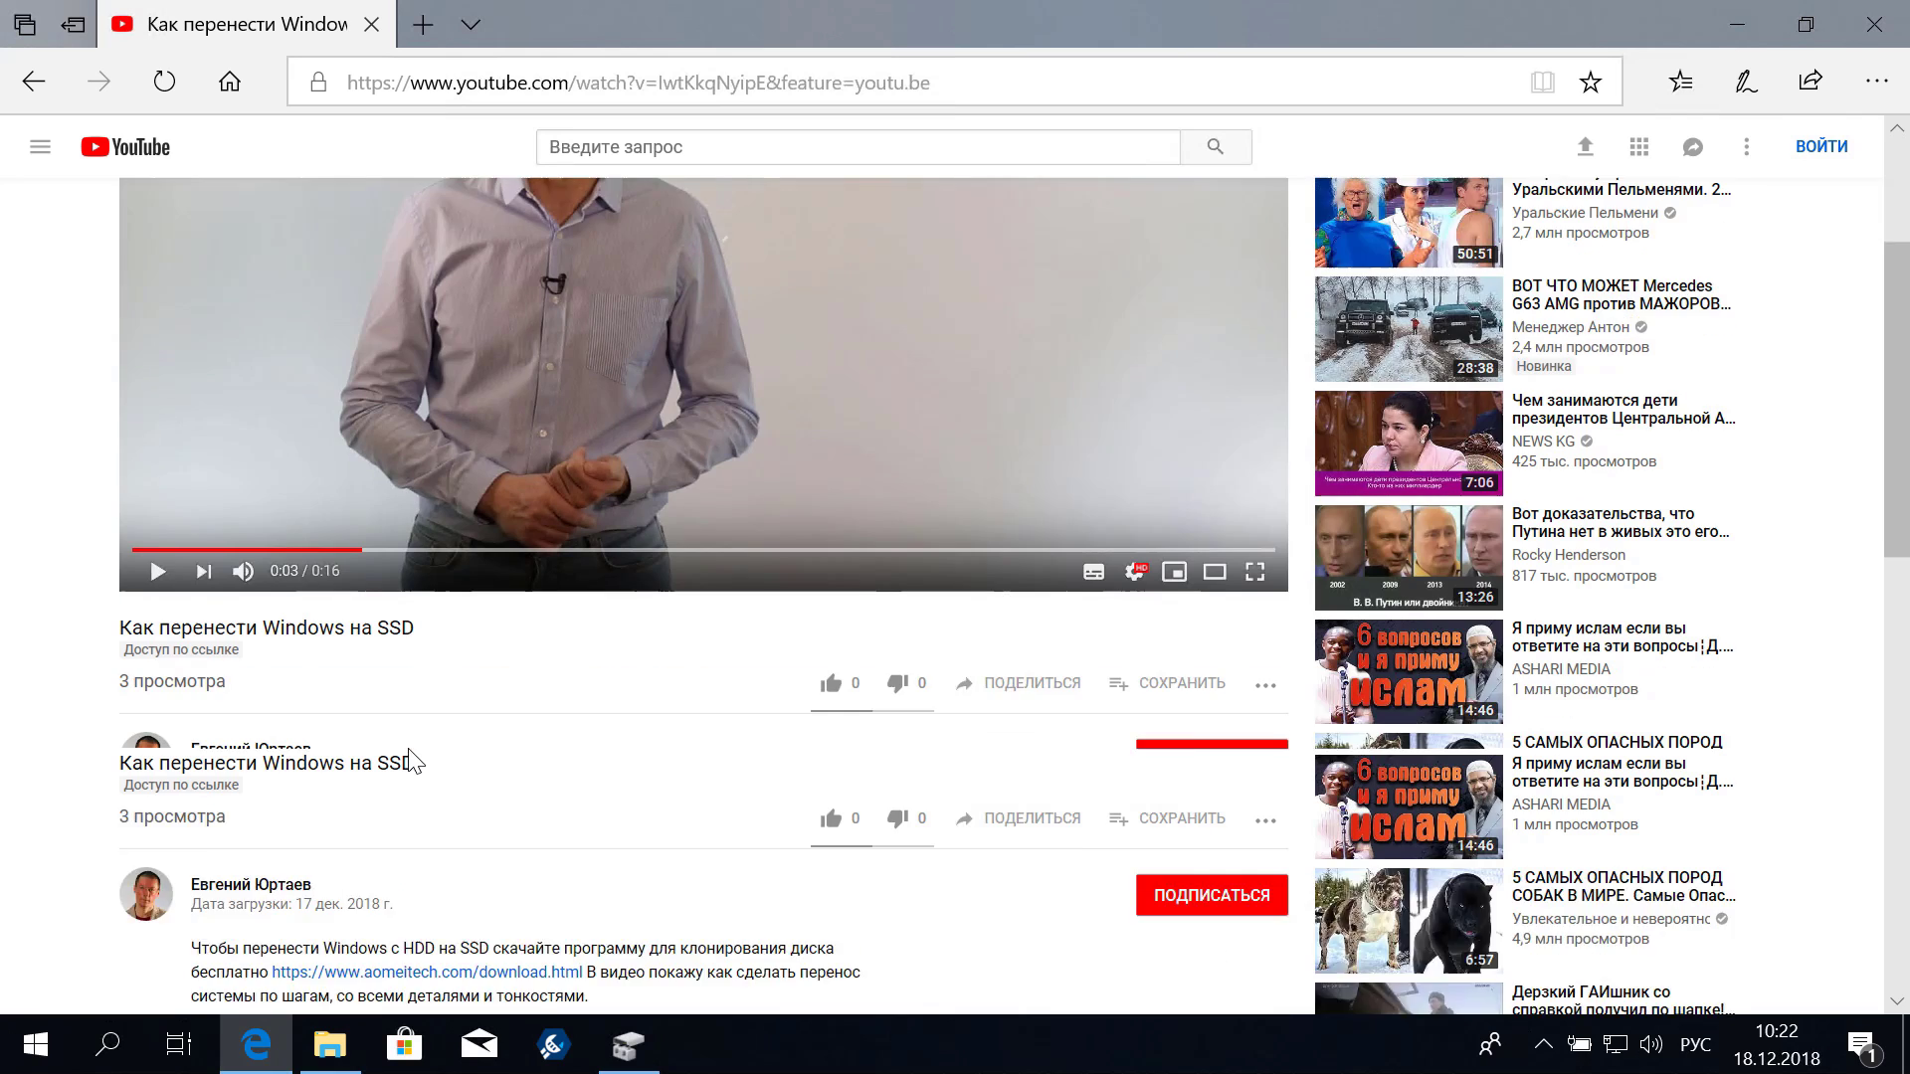
scroll(493, 686, down, 1)
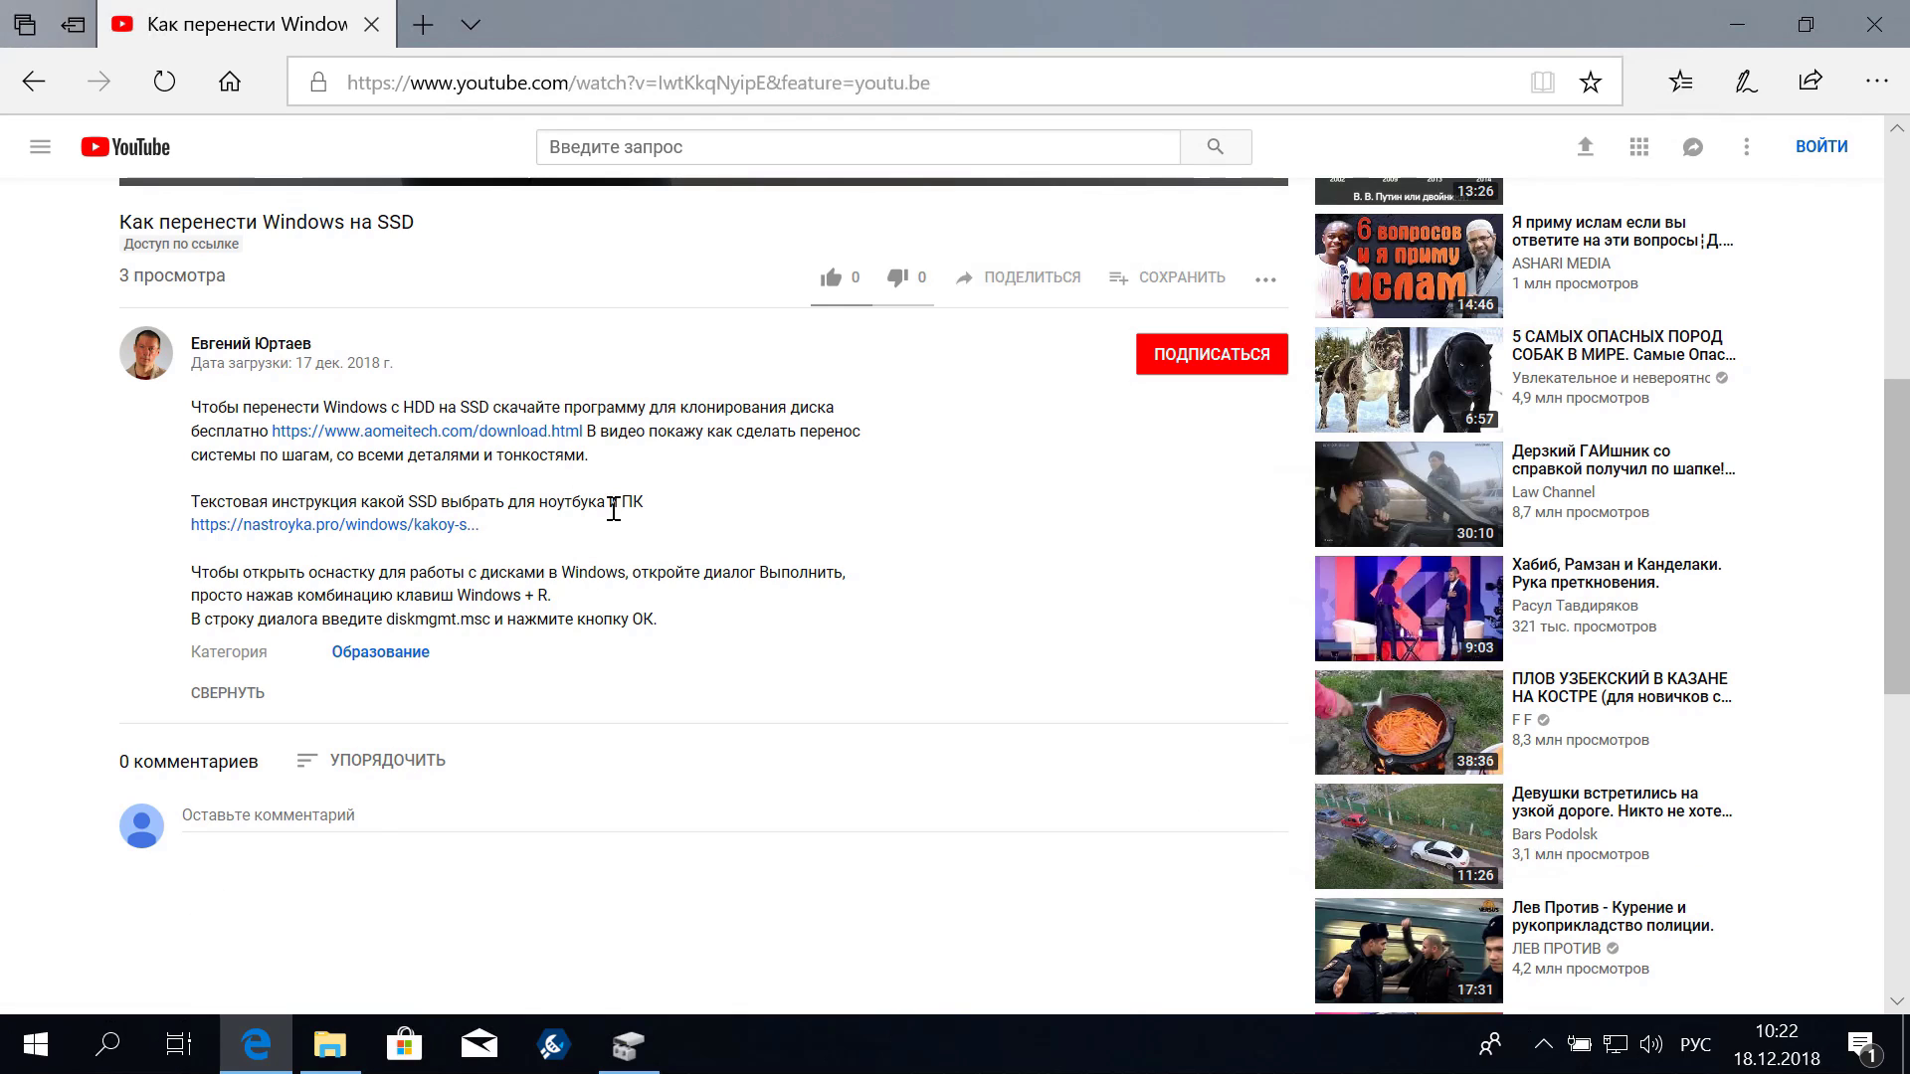
Open the nastroyka.pro SSD-choosing guide, scroll through the article, and minimize Edge
click(399, 524)
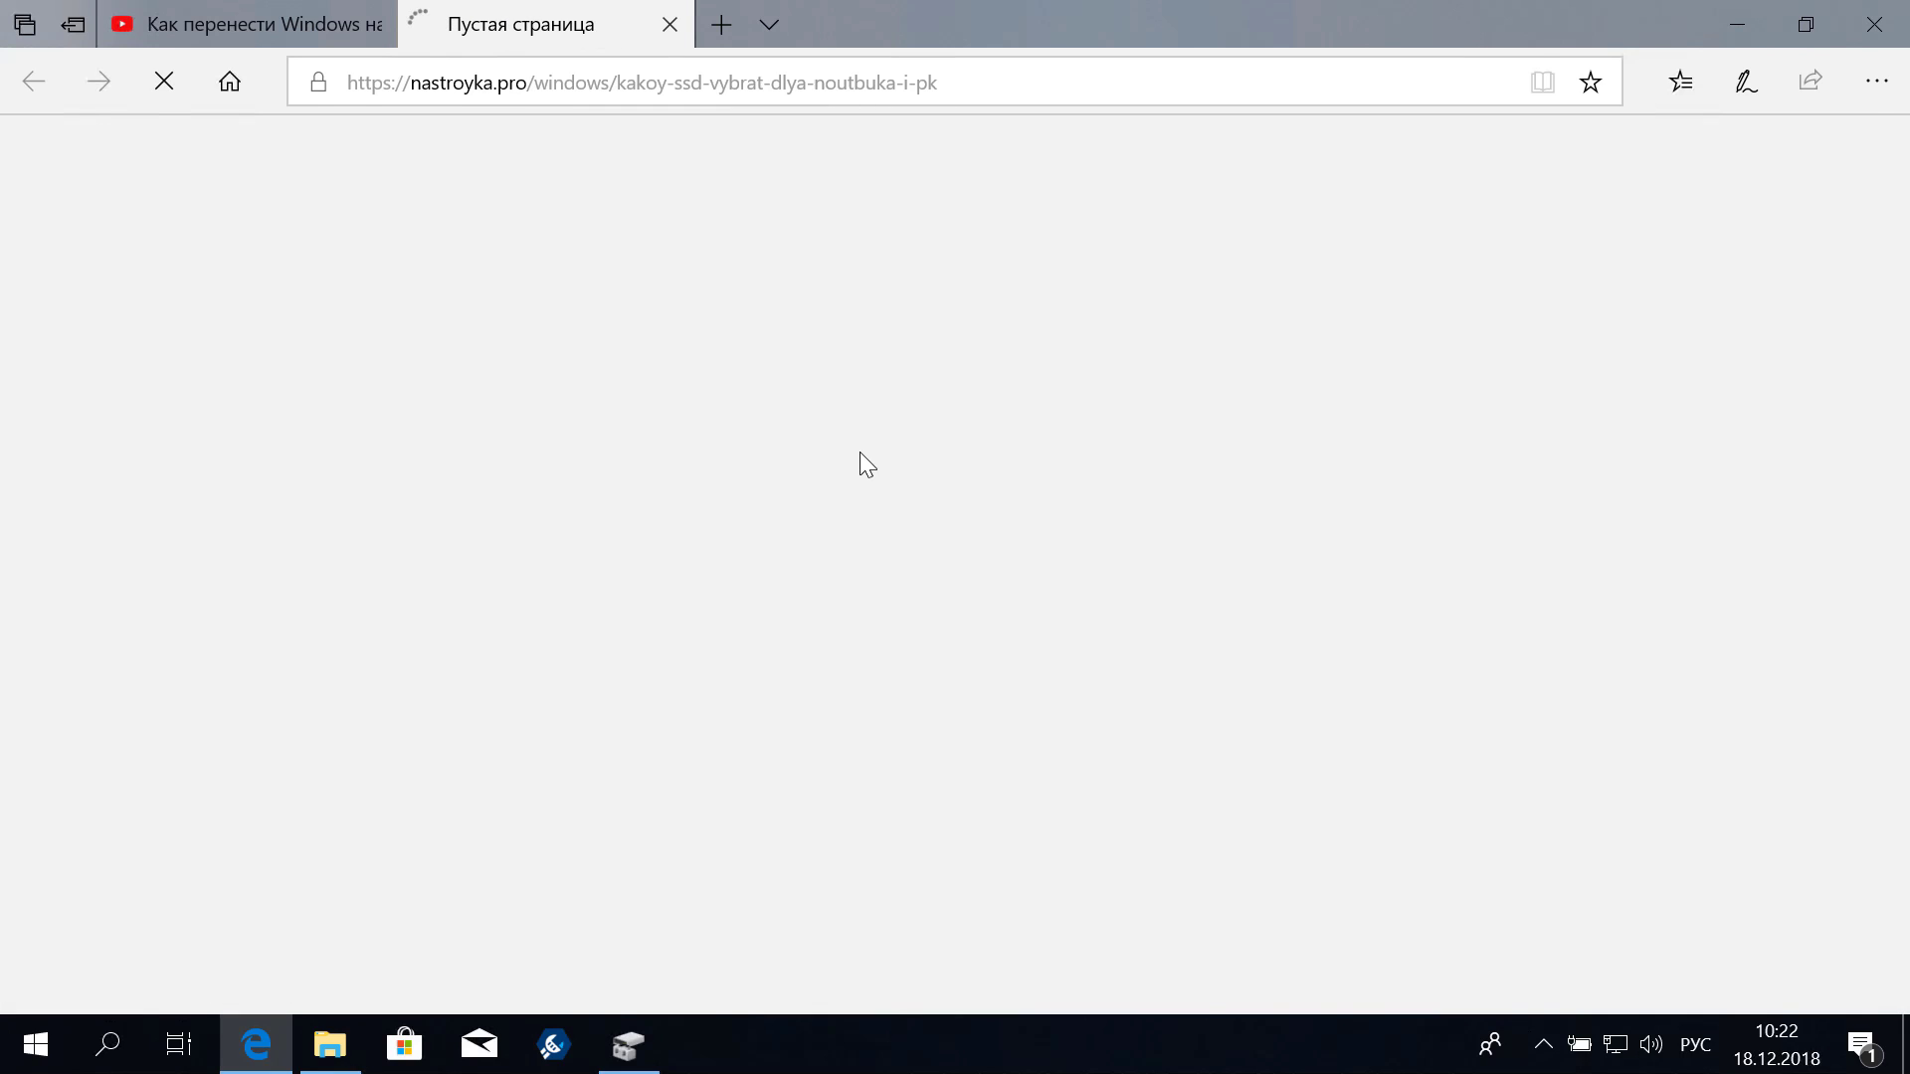
scroll(1082, 538, down, 8)
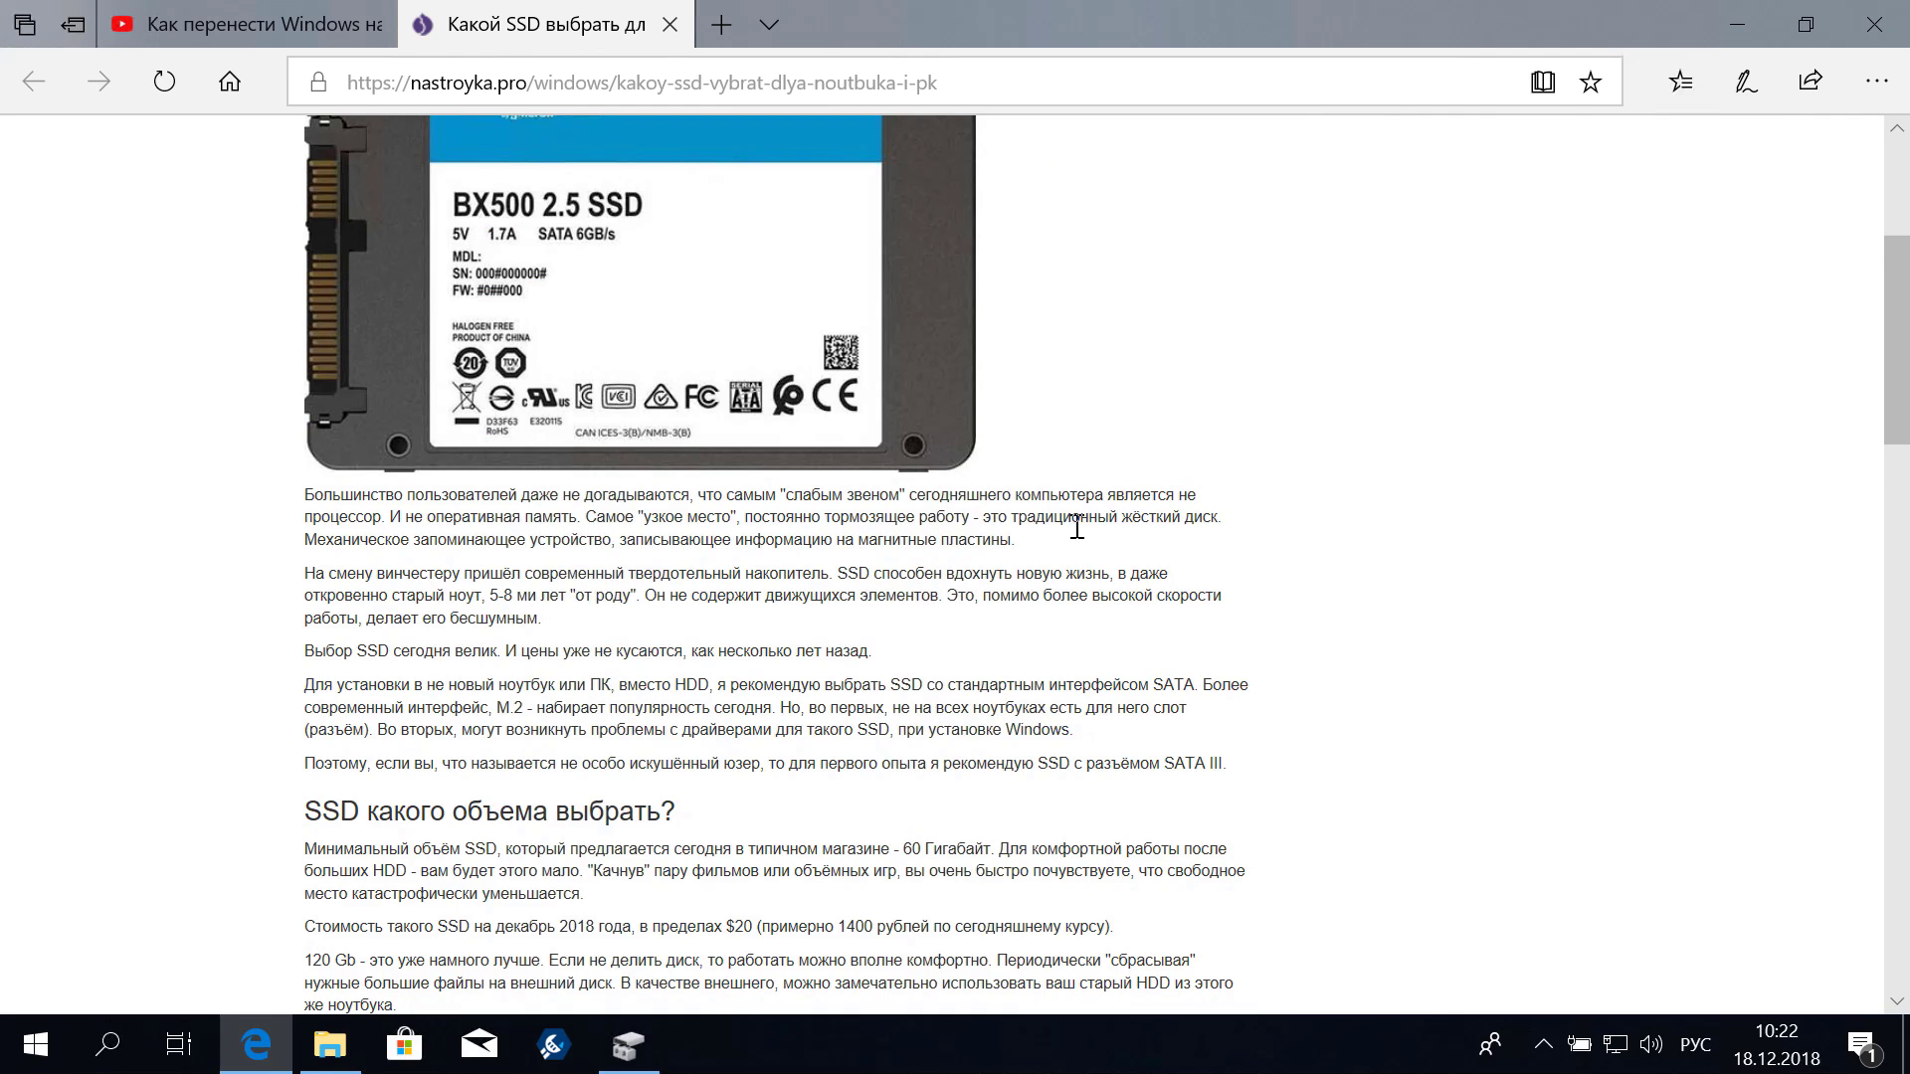
scroll(1122, 519, down, 3)
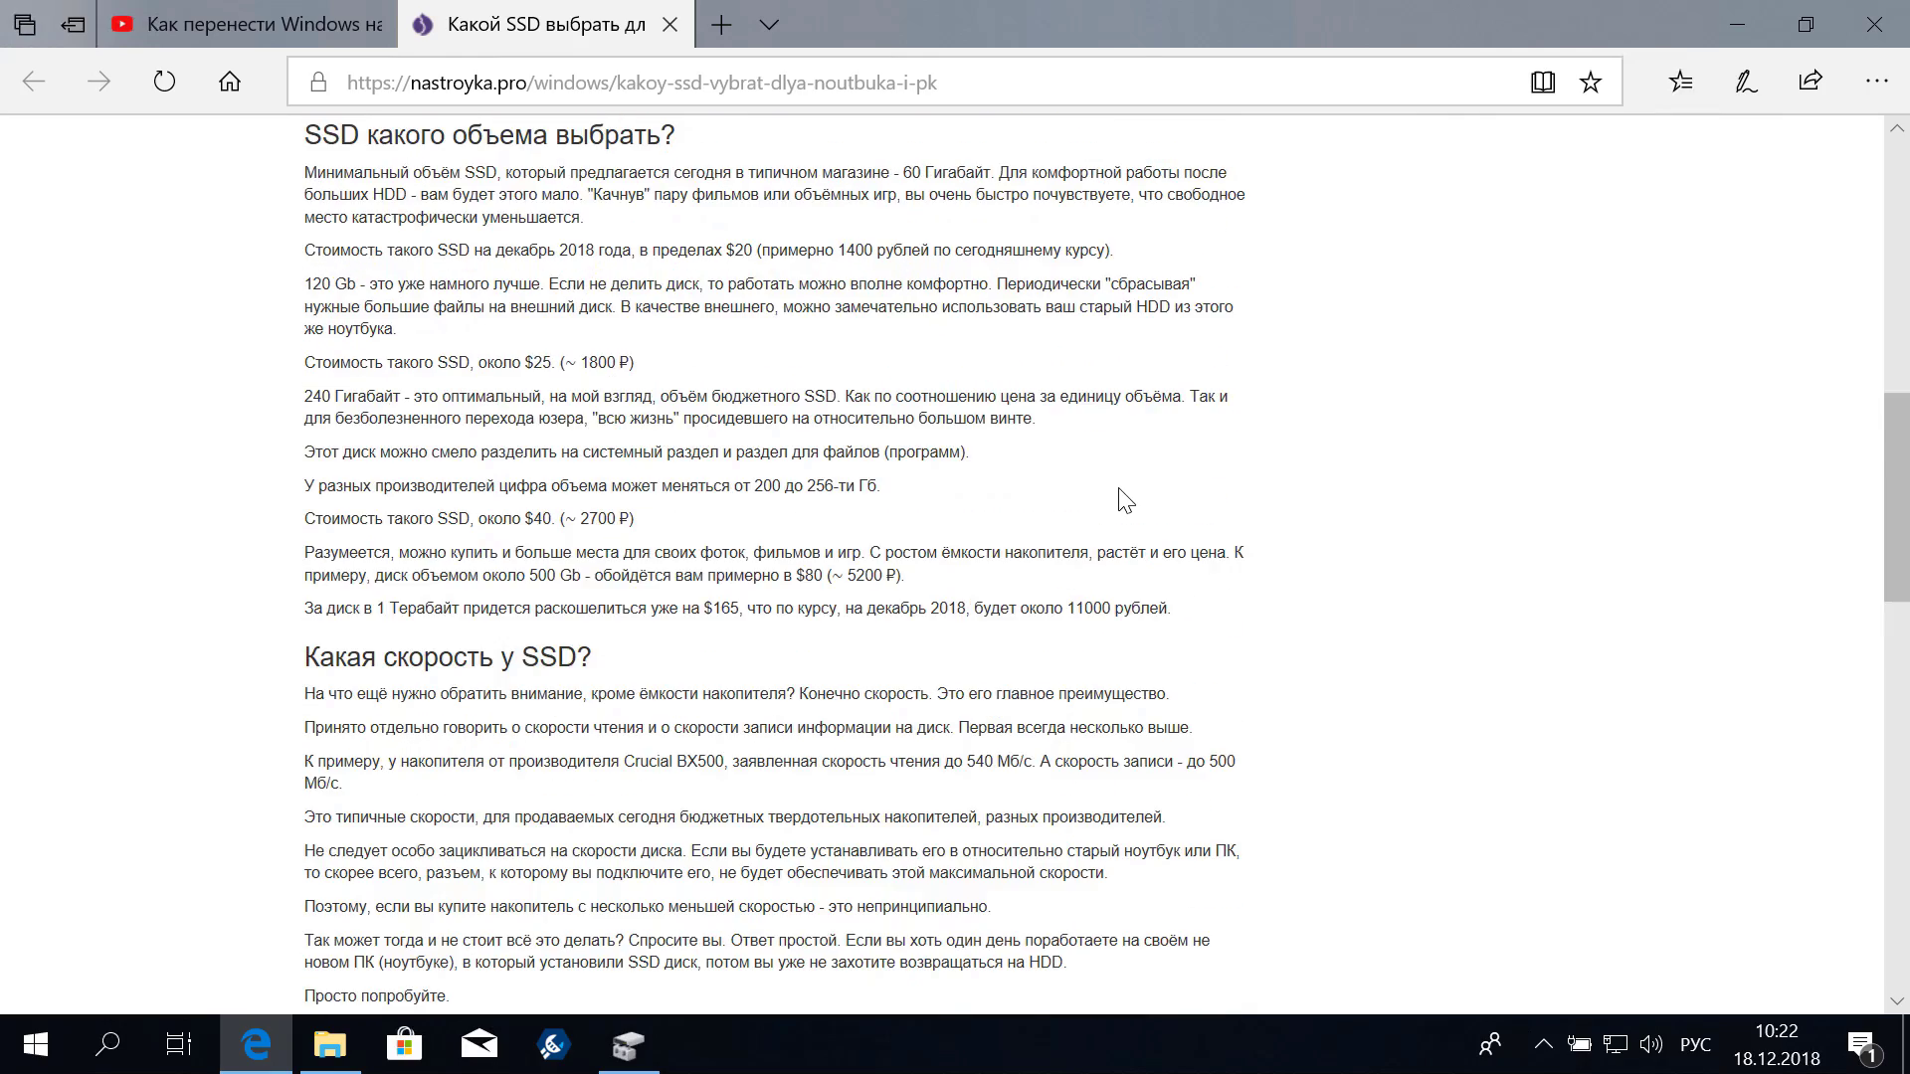
scroll(1124, 499, down, 1)
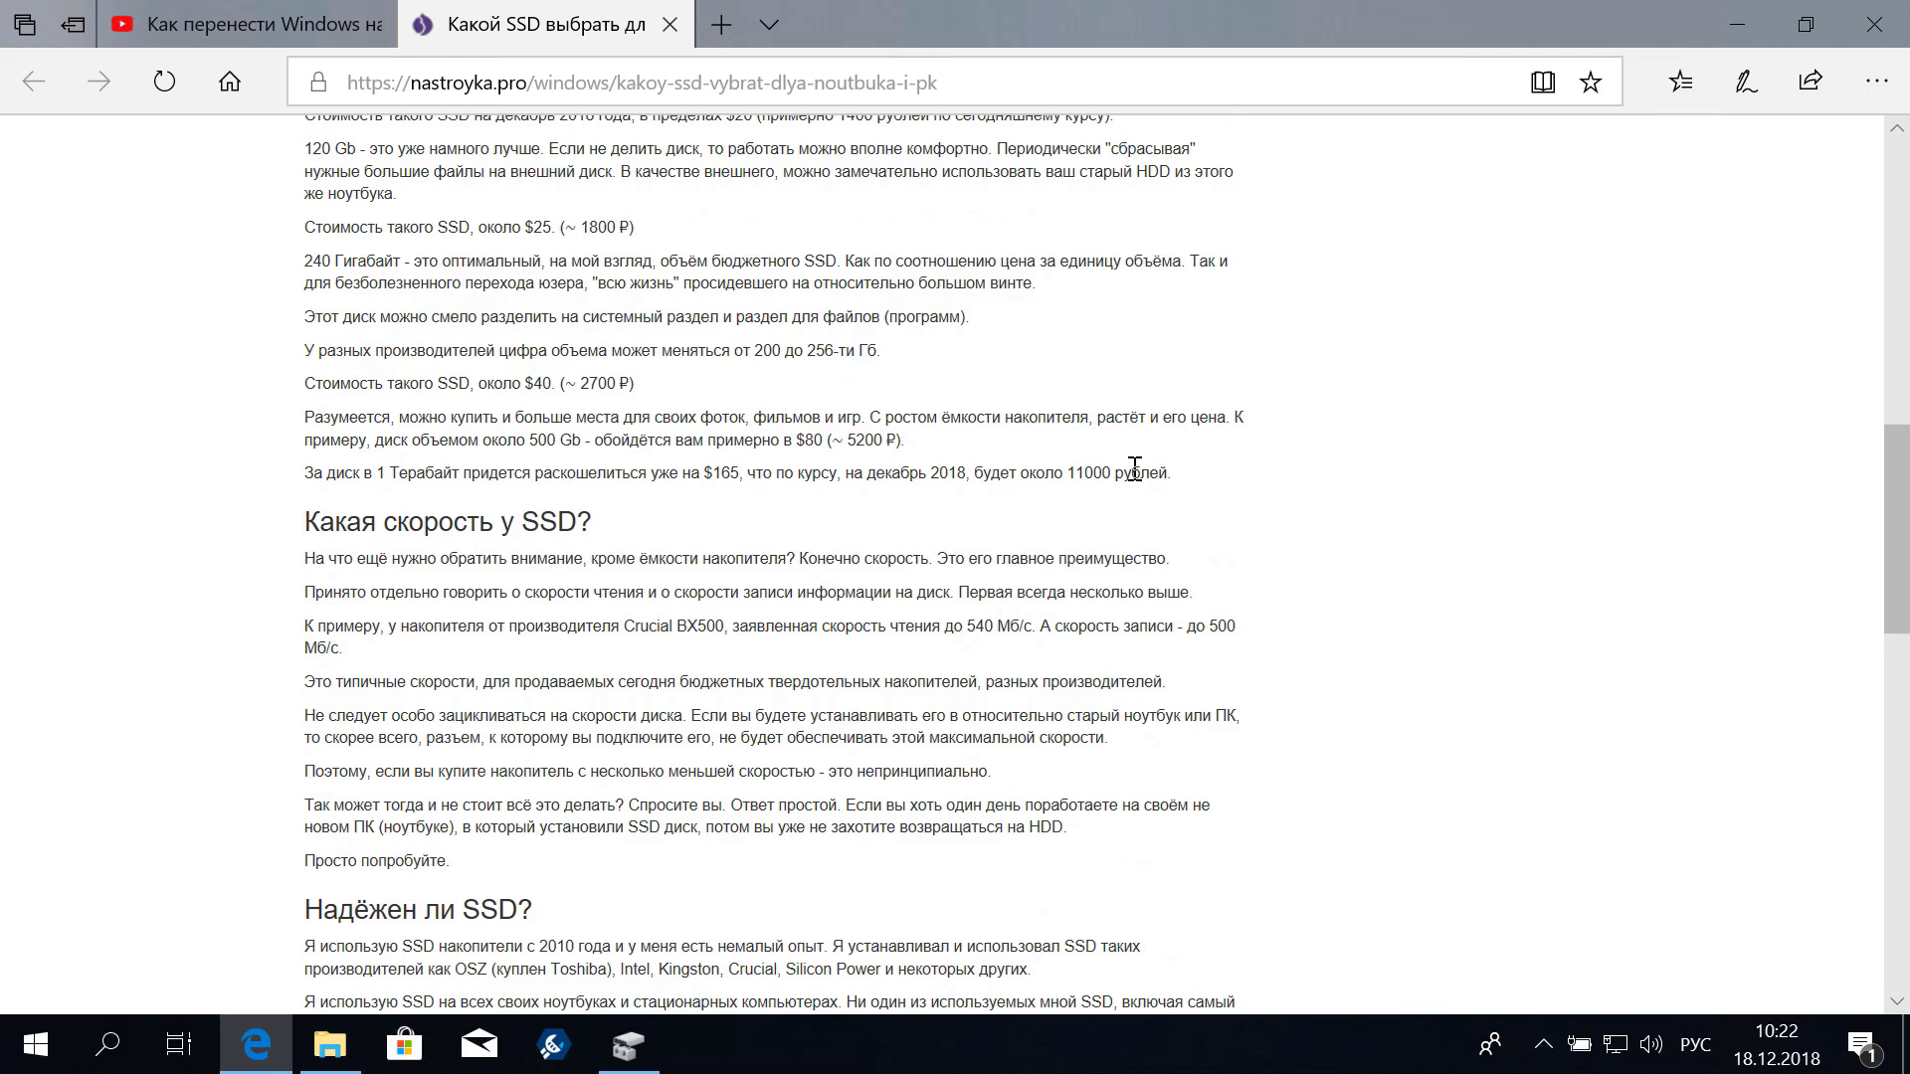
scroll(1135, 469, down, 13)
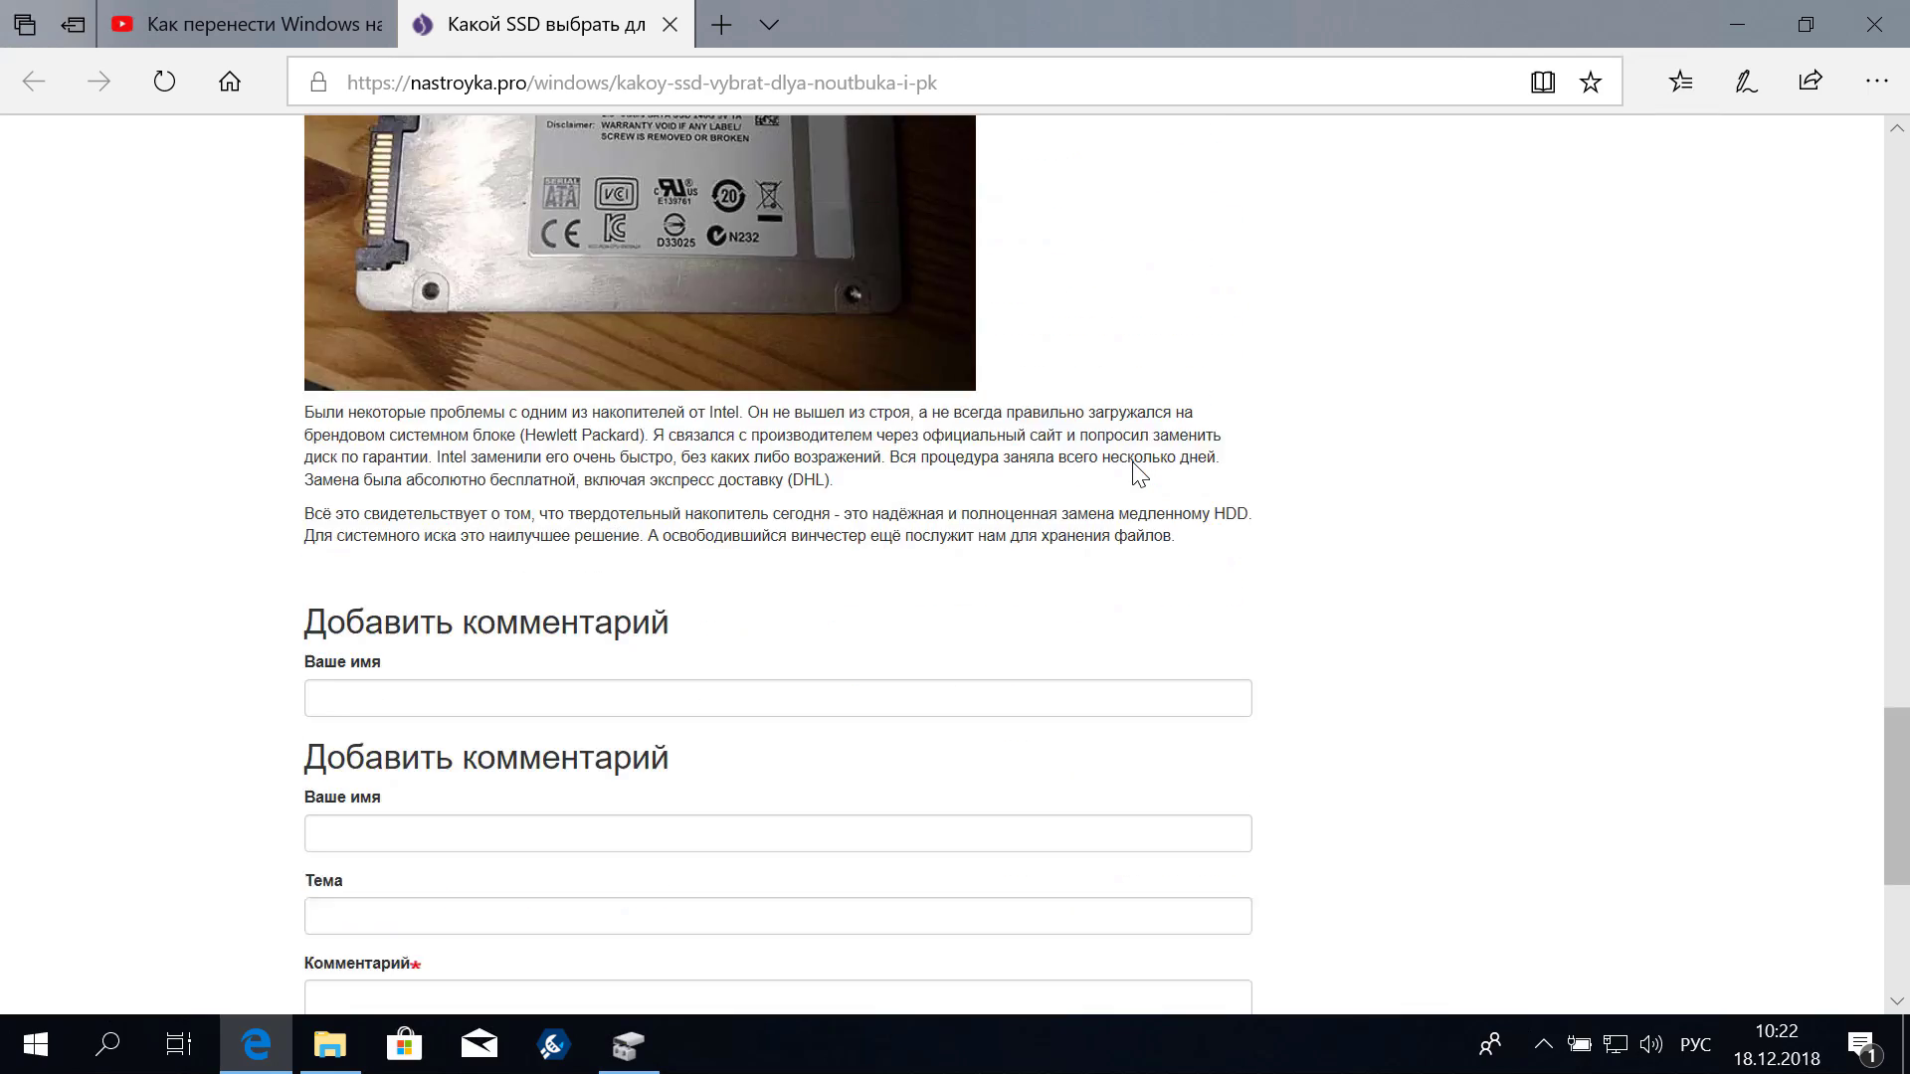
scroll(1139, 473, up, 20)
scroll(1139, 472, down, 10)
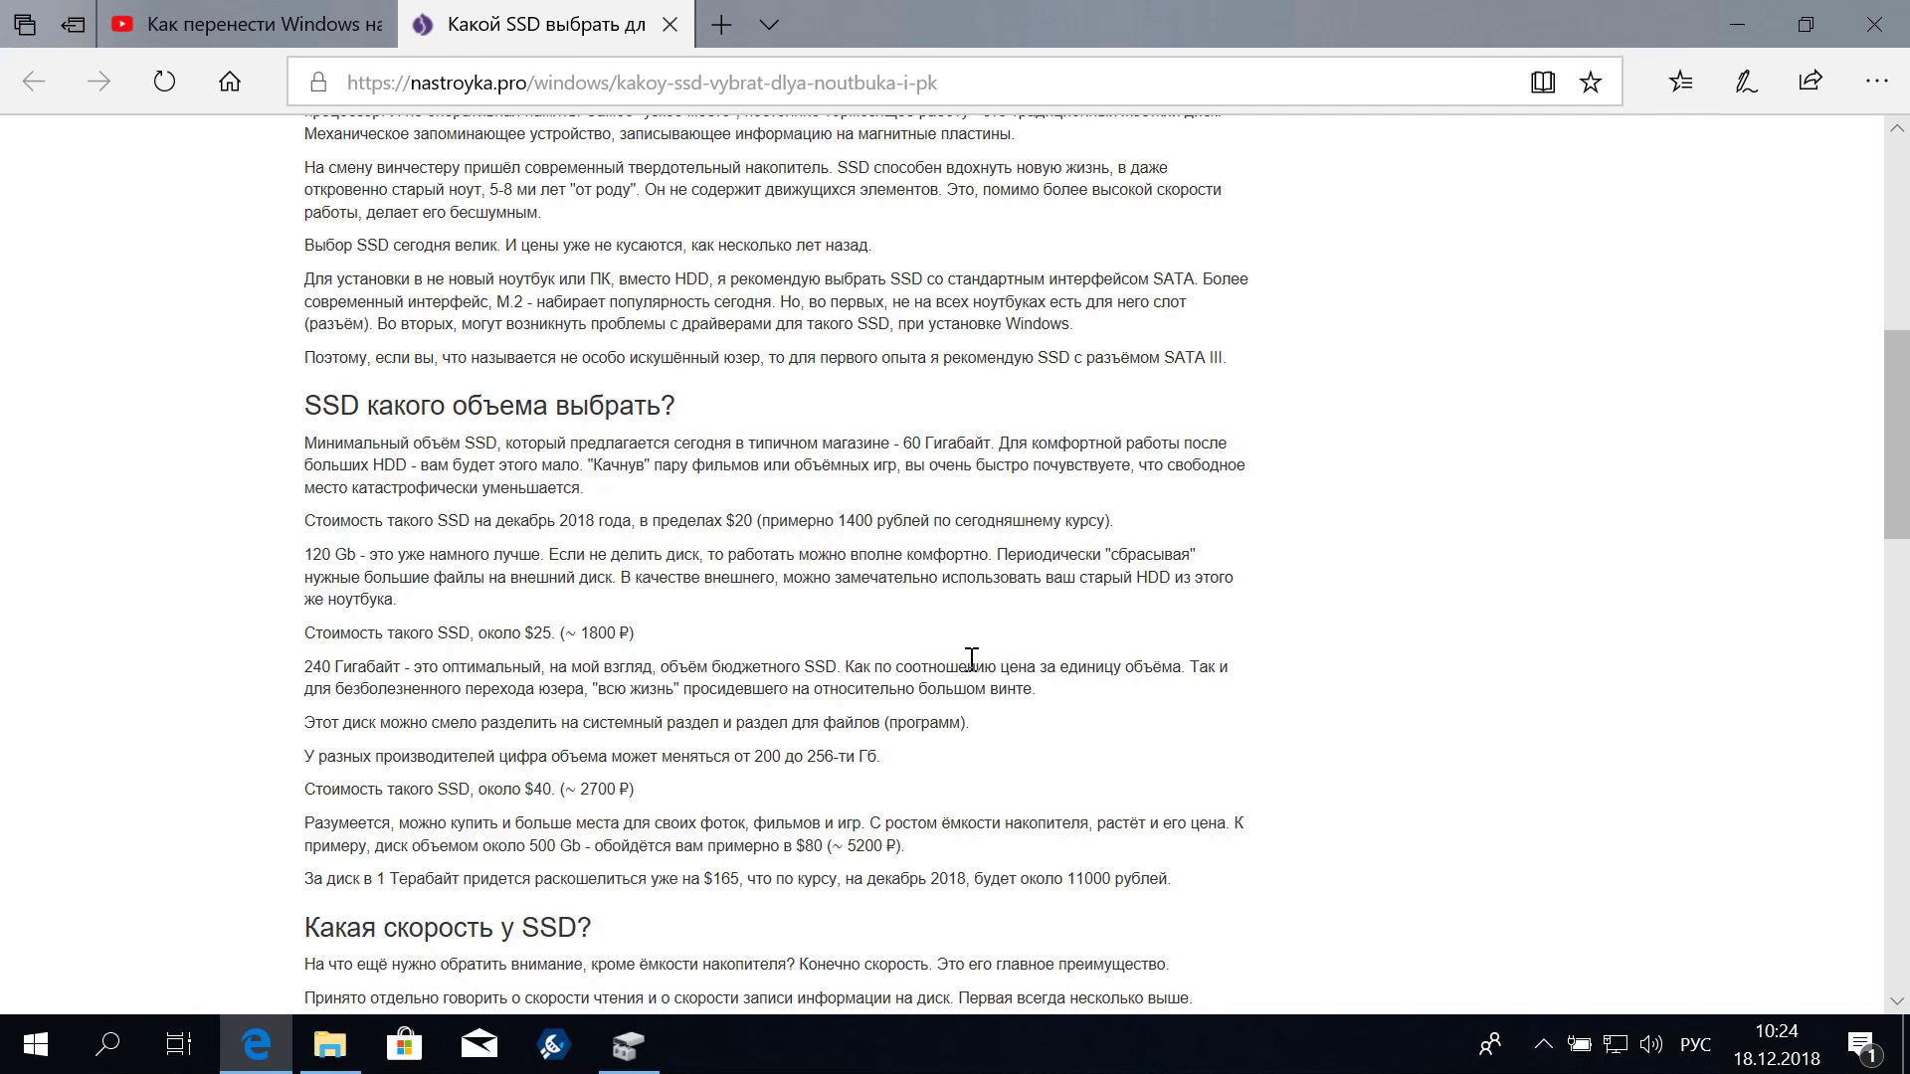
click(1736, 38)
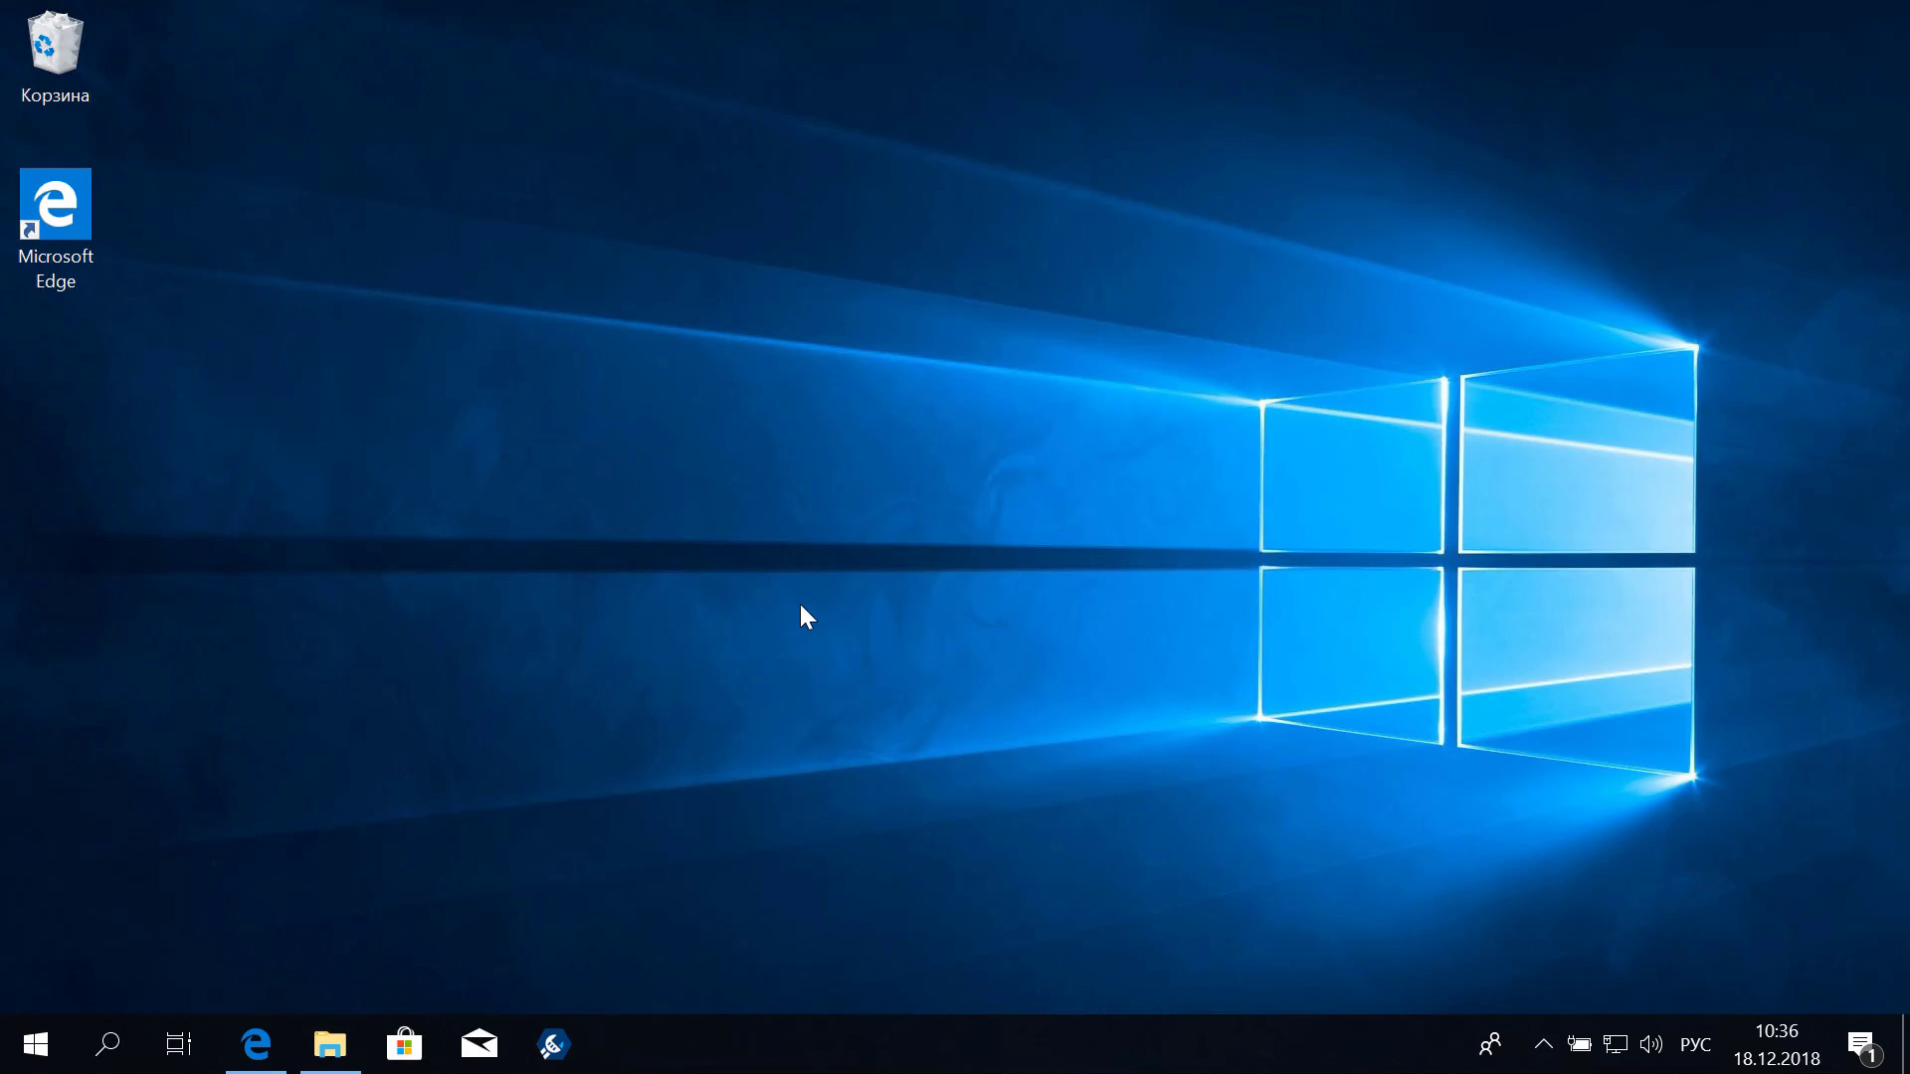
Return to the YouTube page and open the aomeitech.com/download.html link from the description
click(256, 1043)
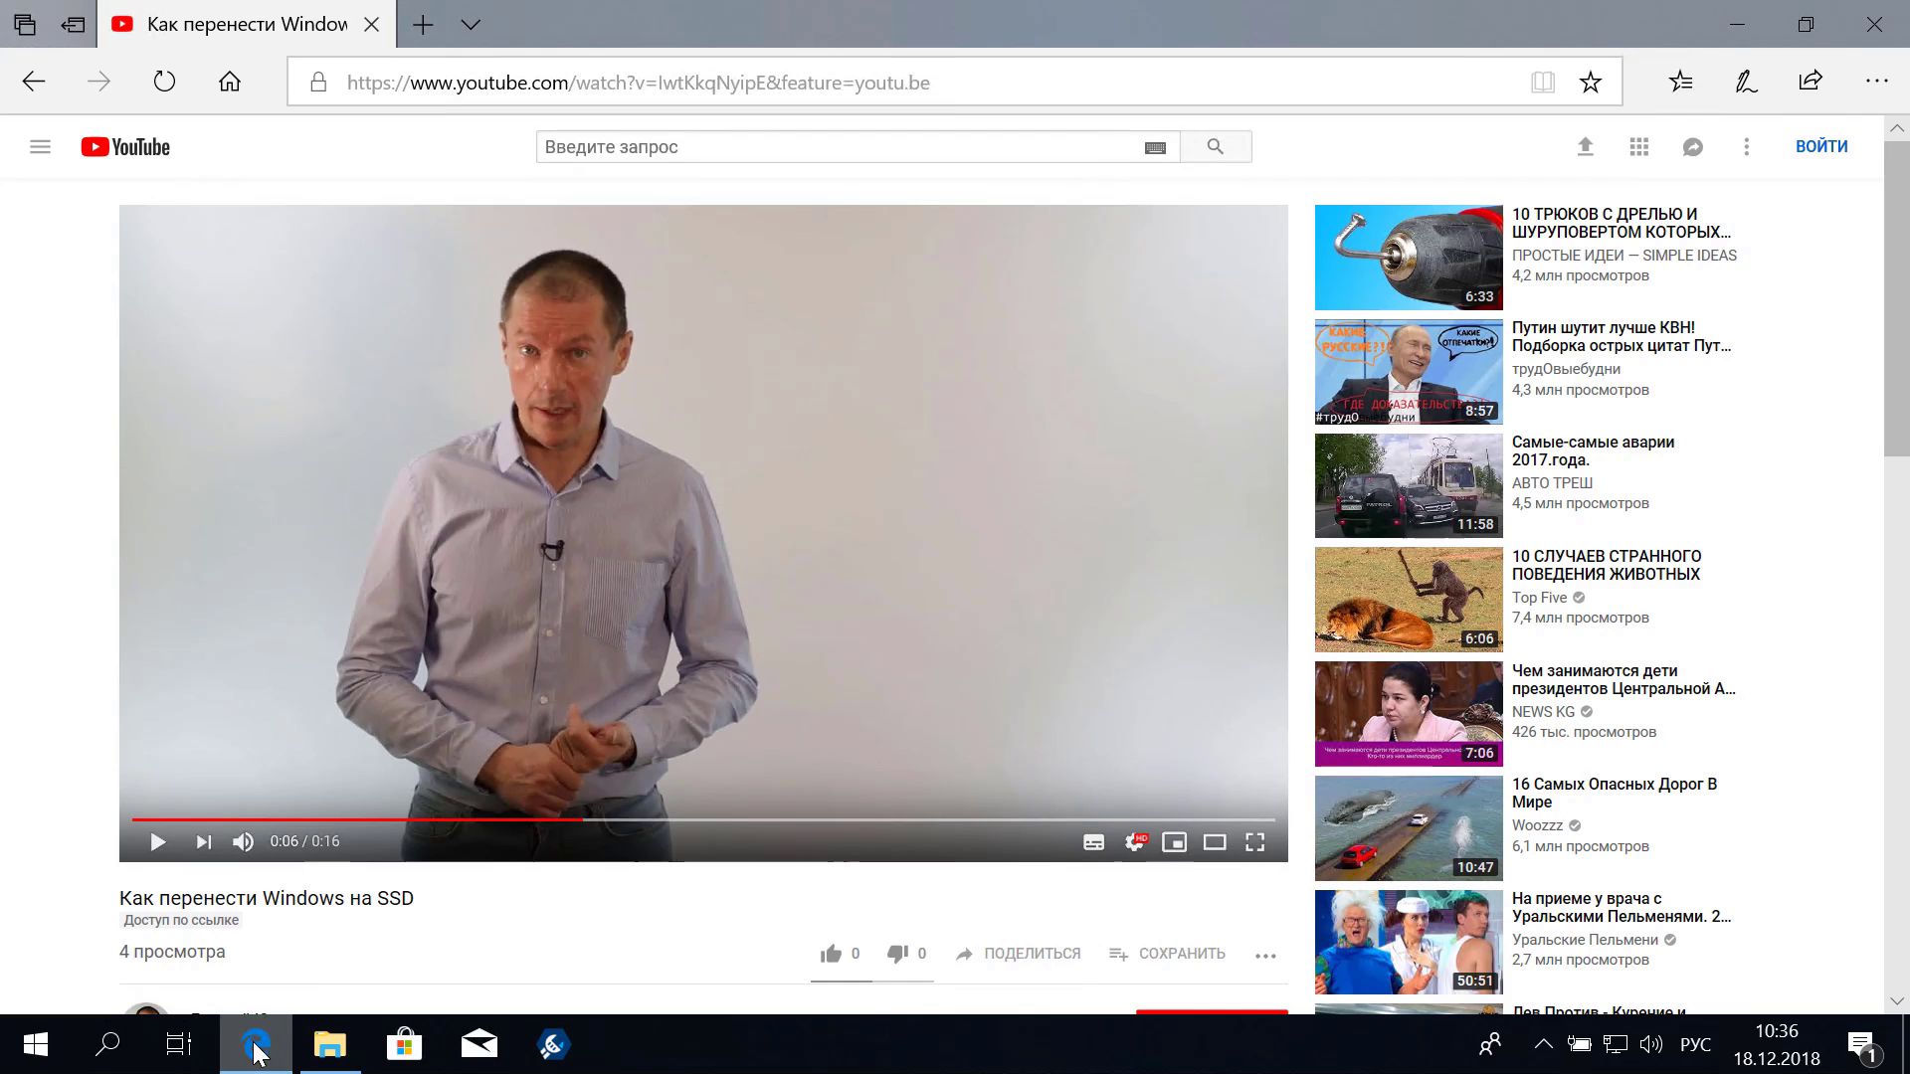
scroll(650, 541, down, 5)
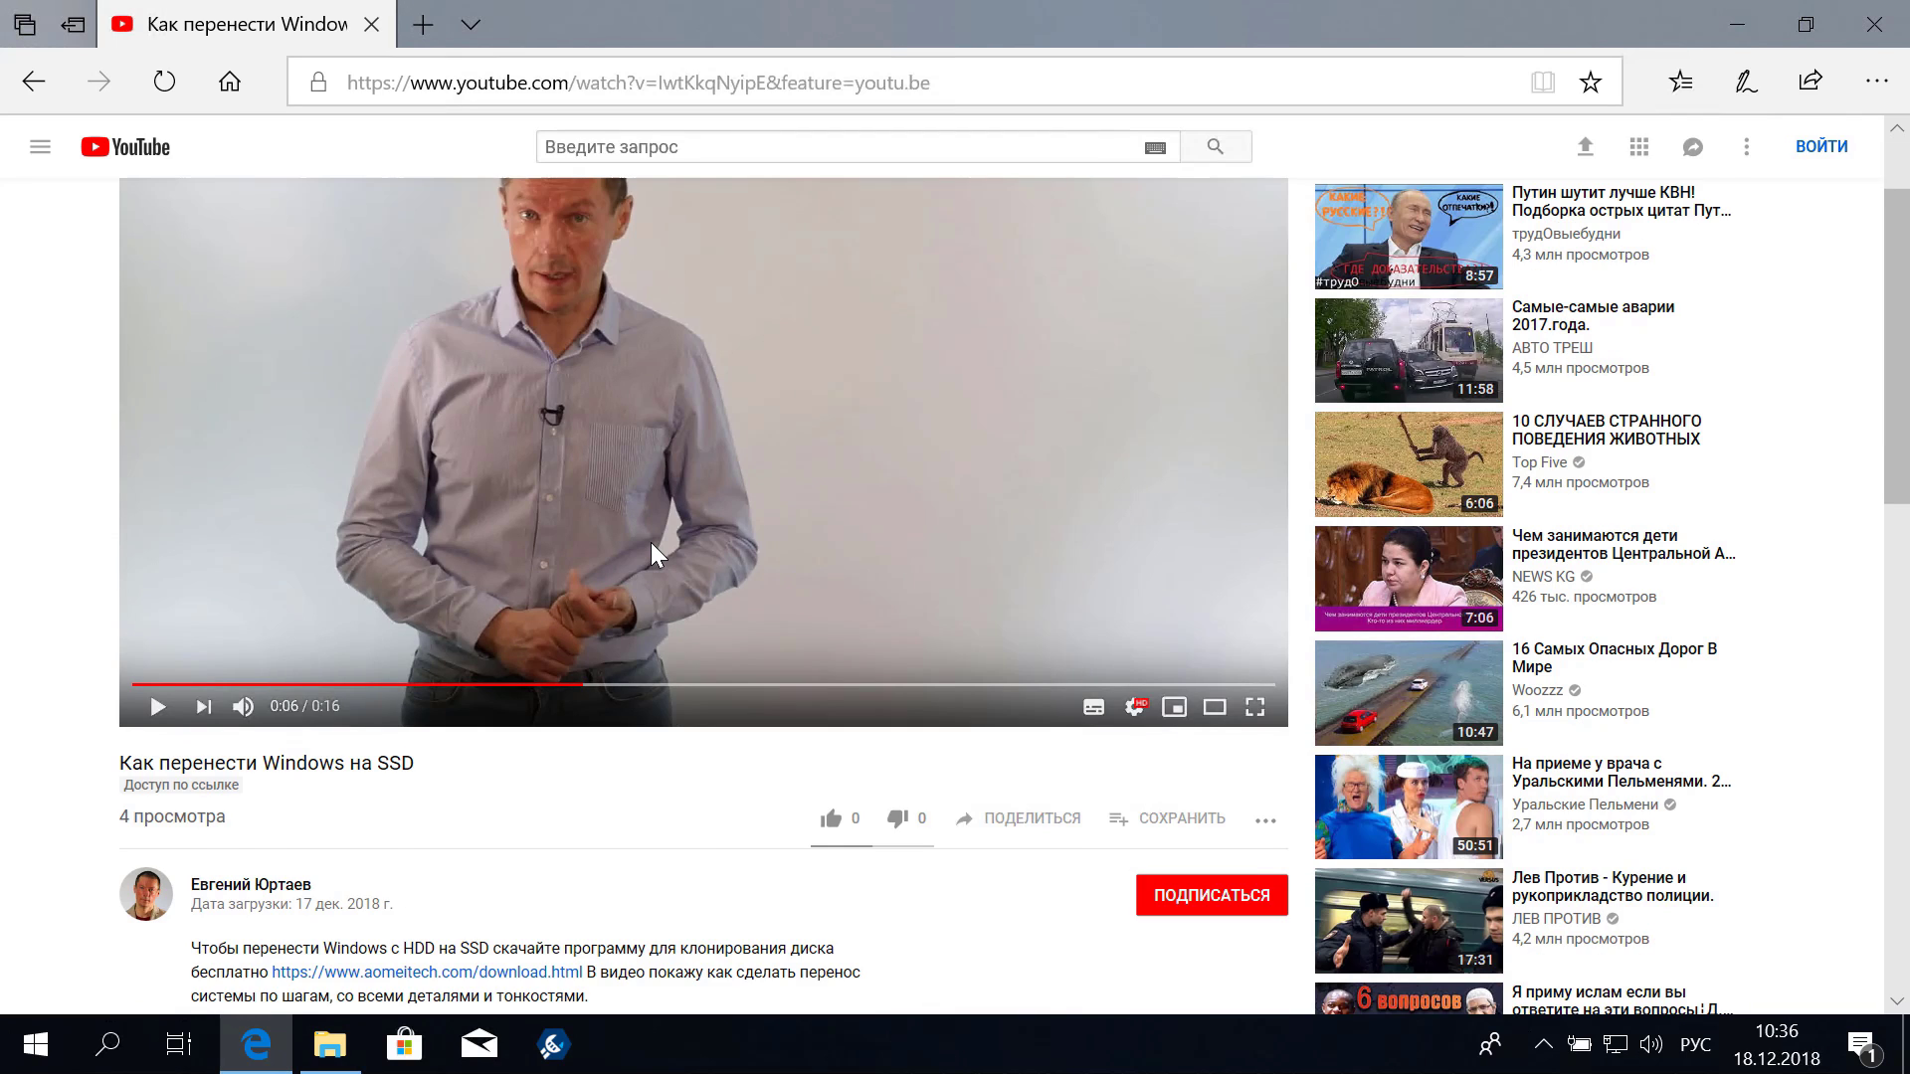
scroll(651, 541, down, 1)
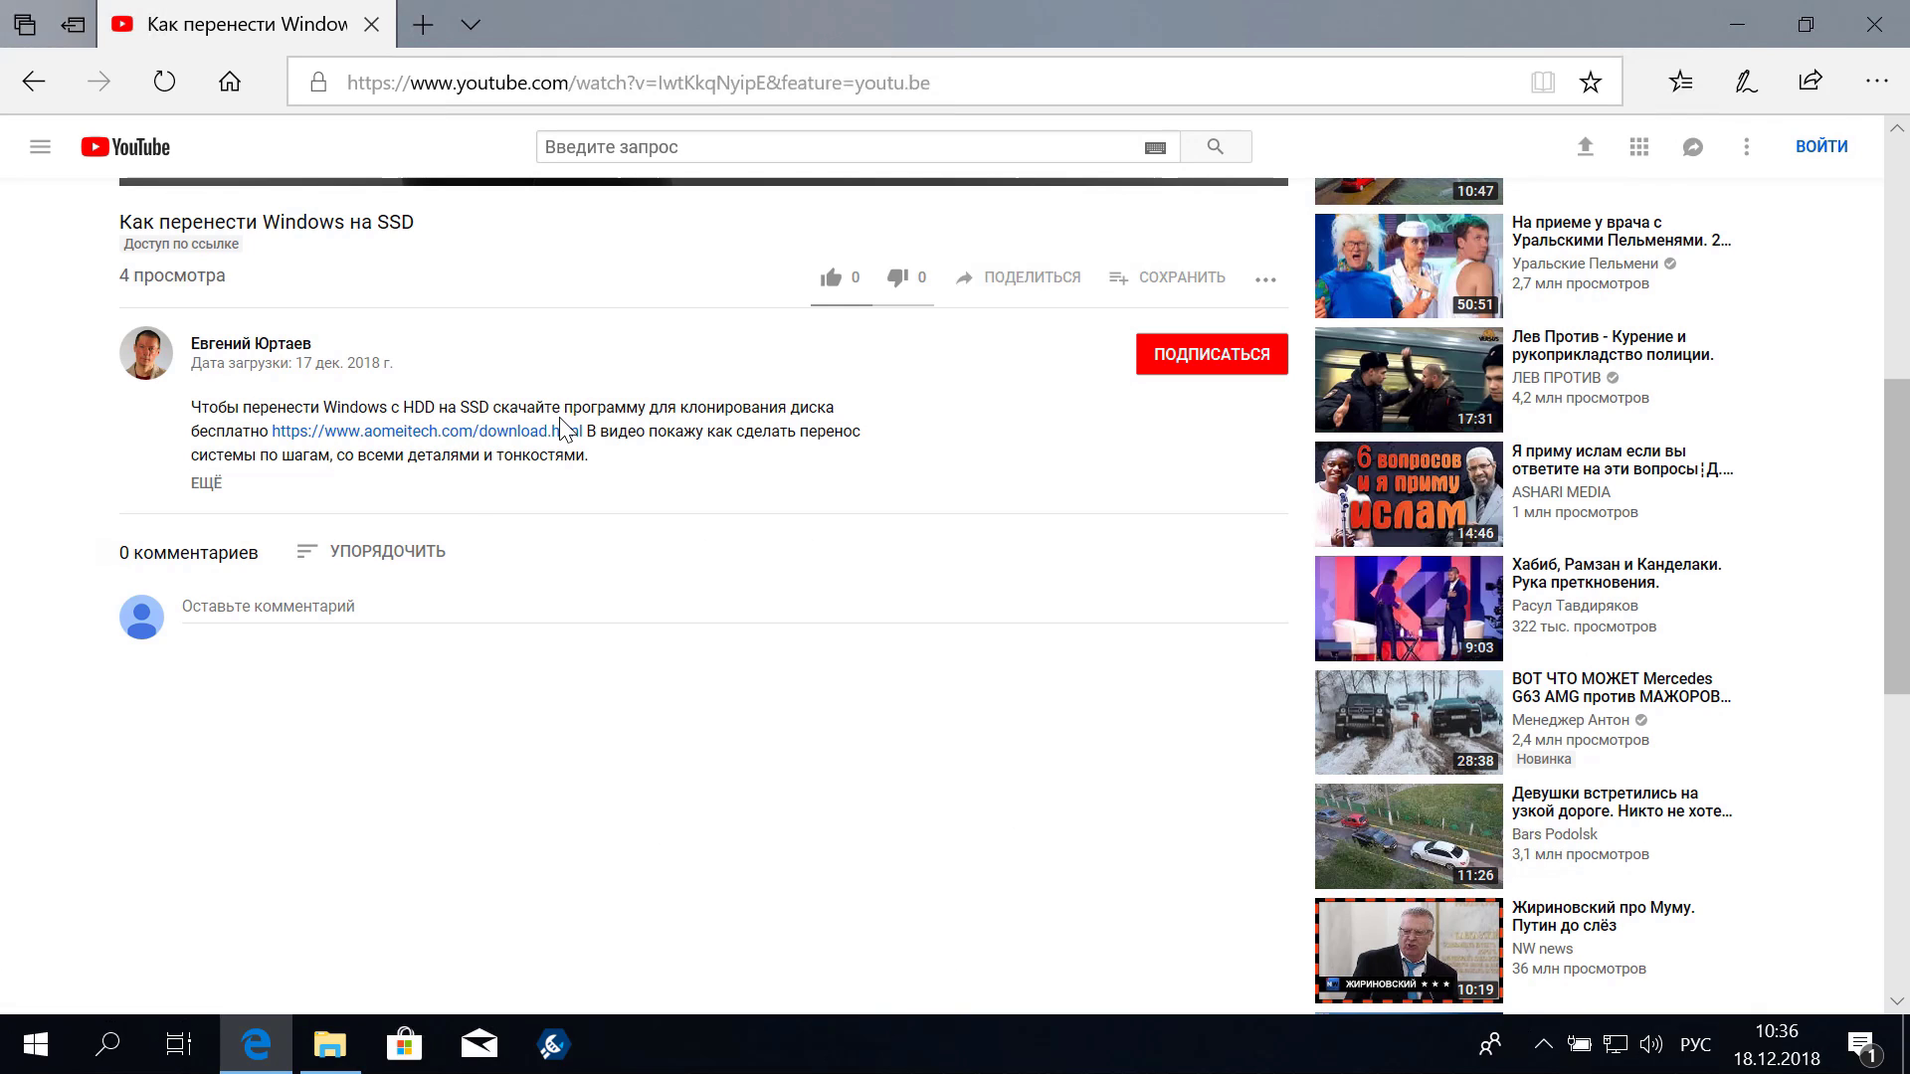
click(405, 430)
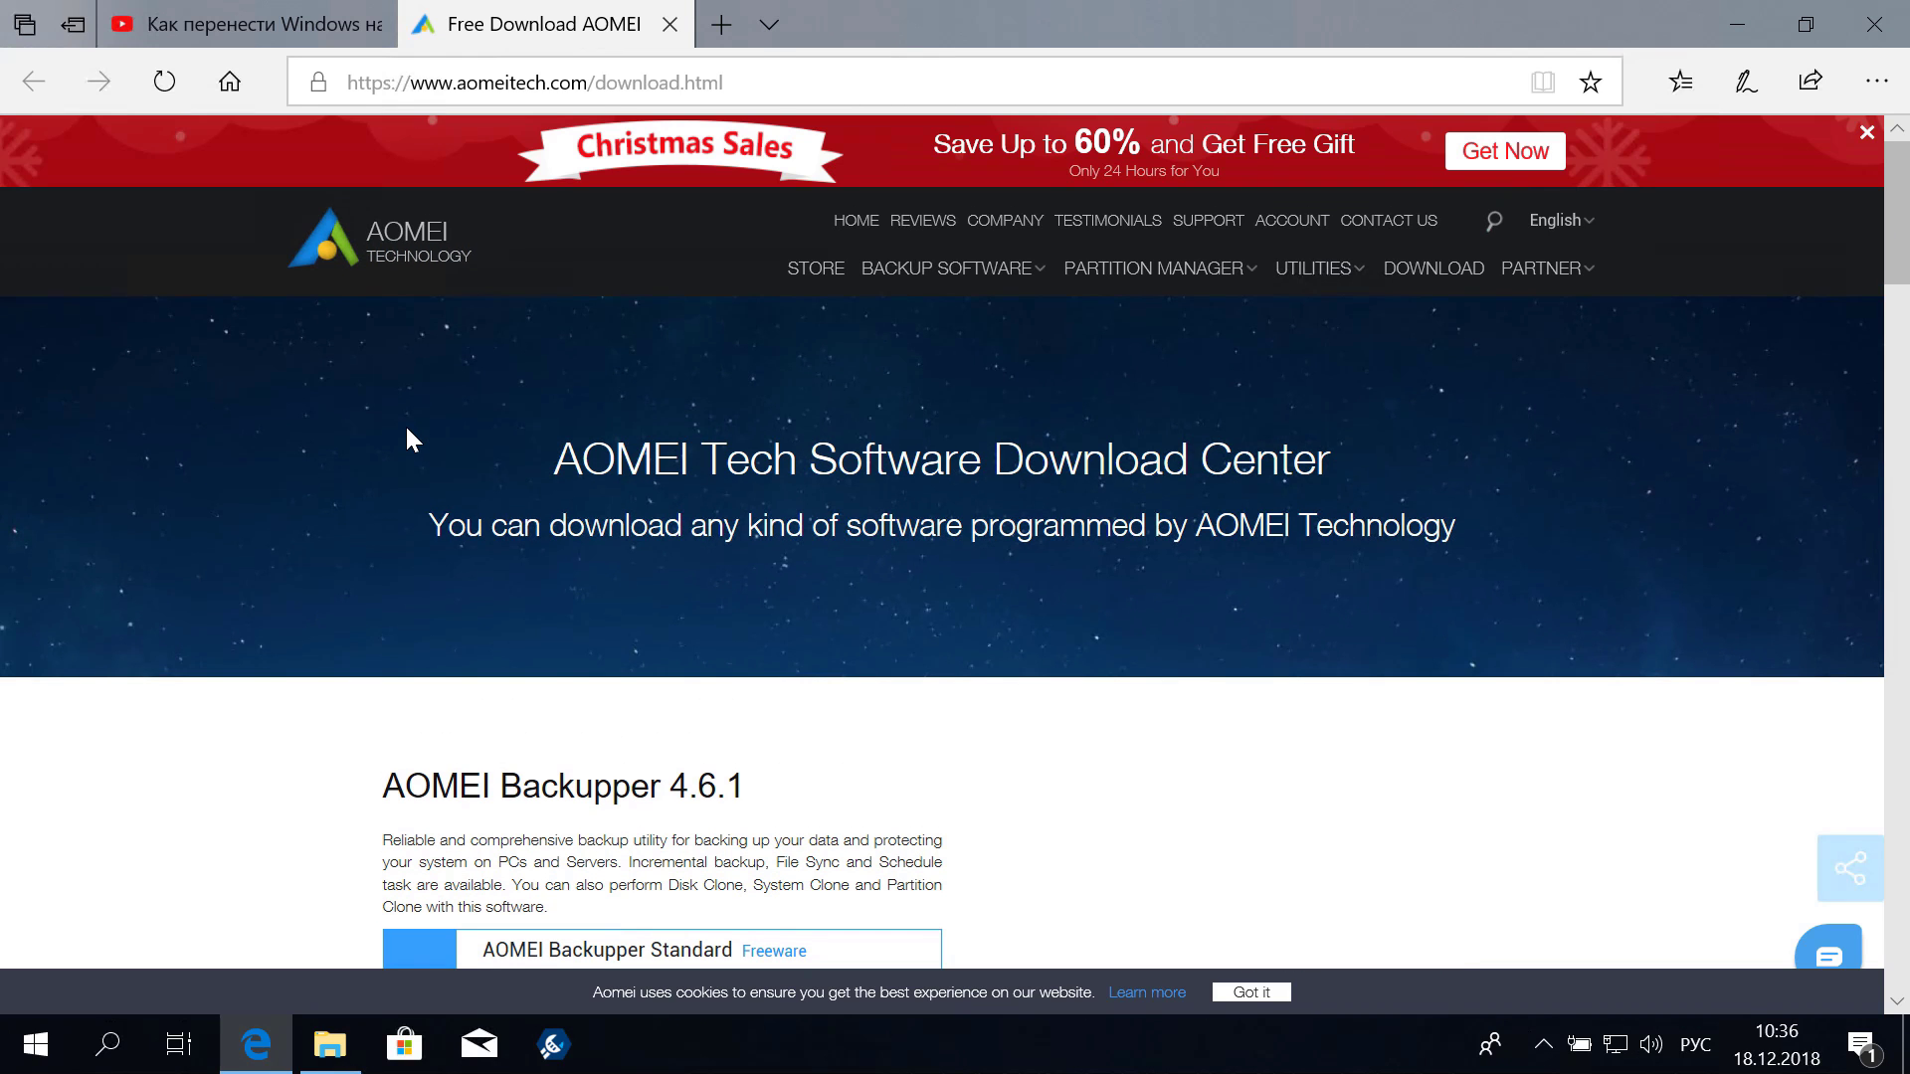
Scroll to AOMEI Backupper 4.6.1 and request the Standard edition with Download It Now
scroll(512, 464, down, 3)
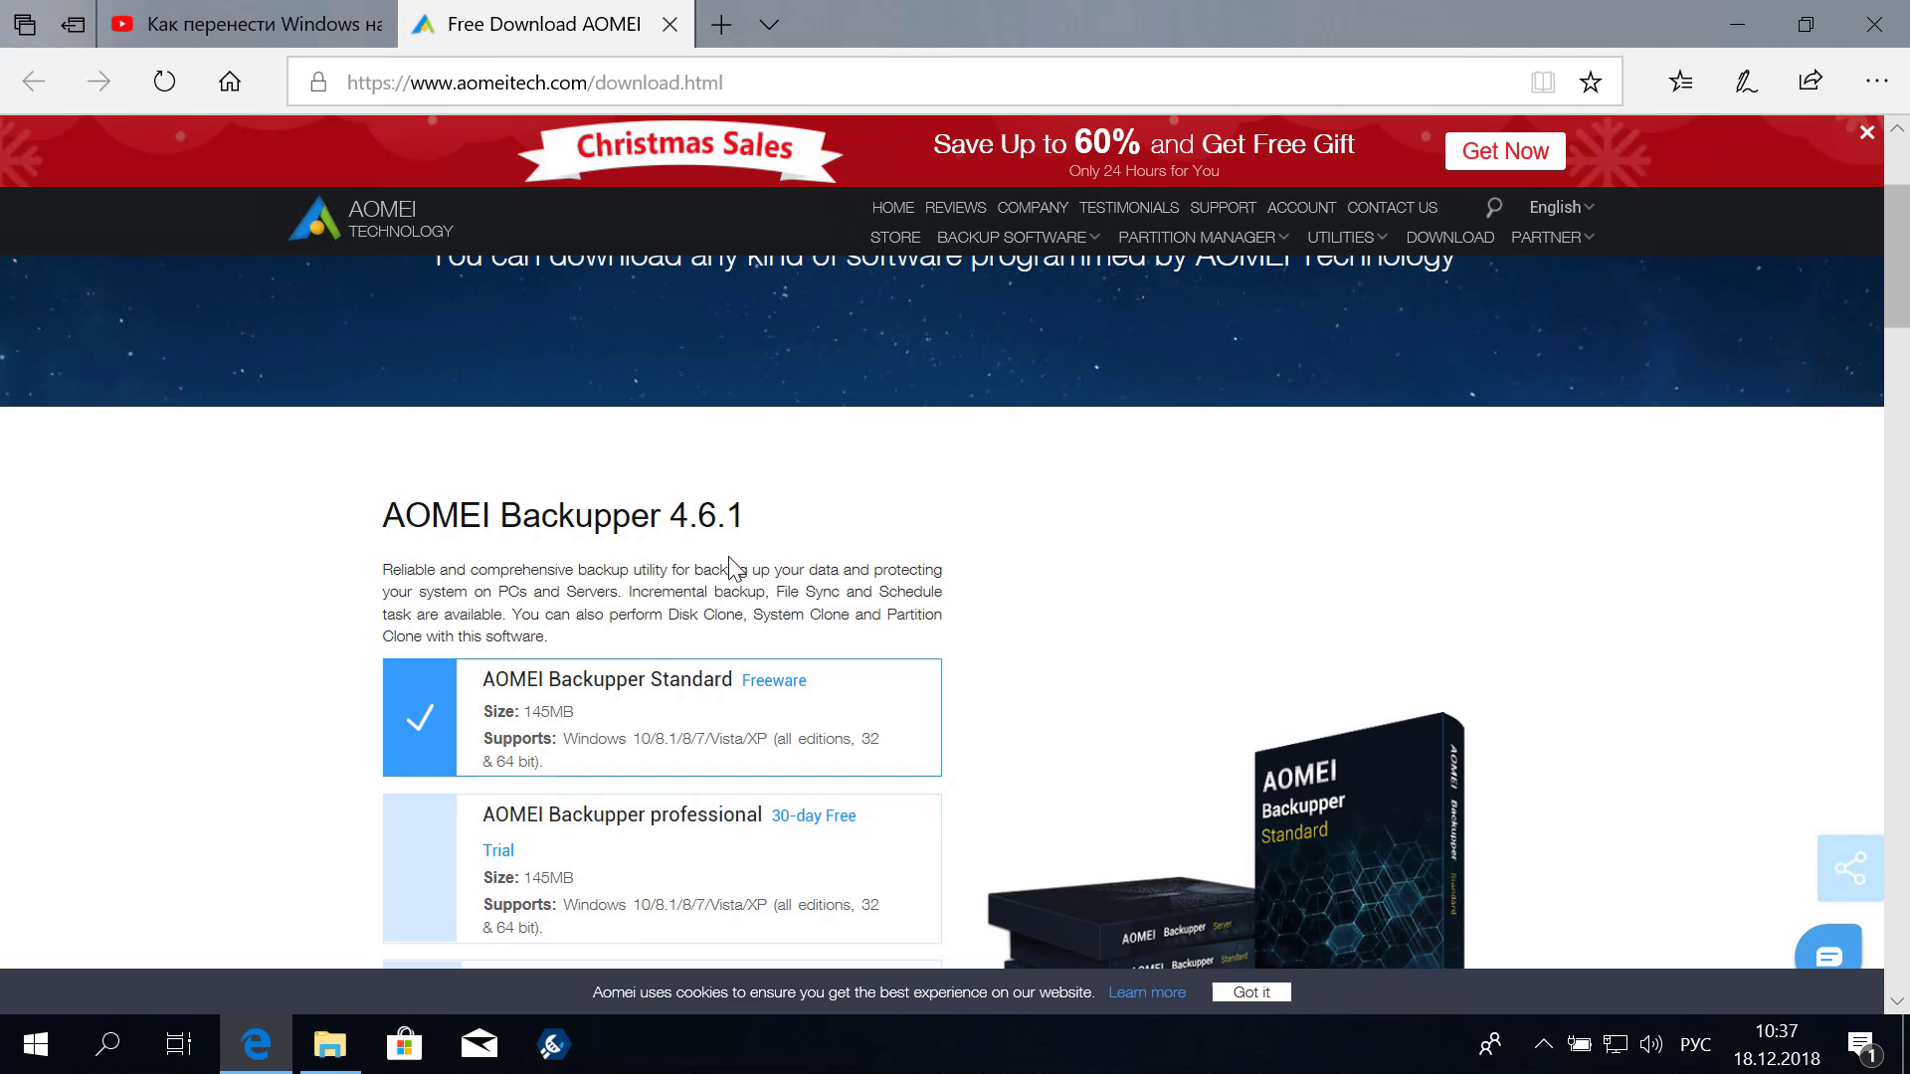
scroll(845, 529, down, 2)
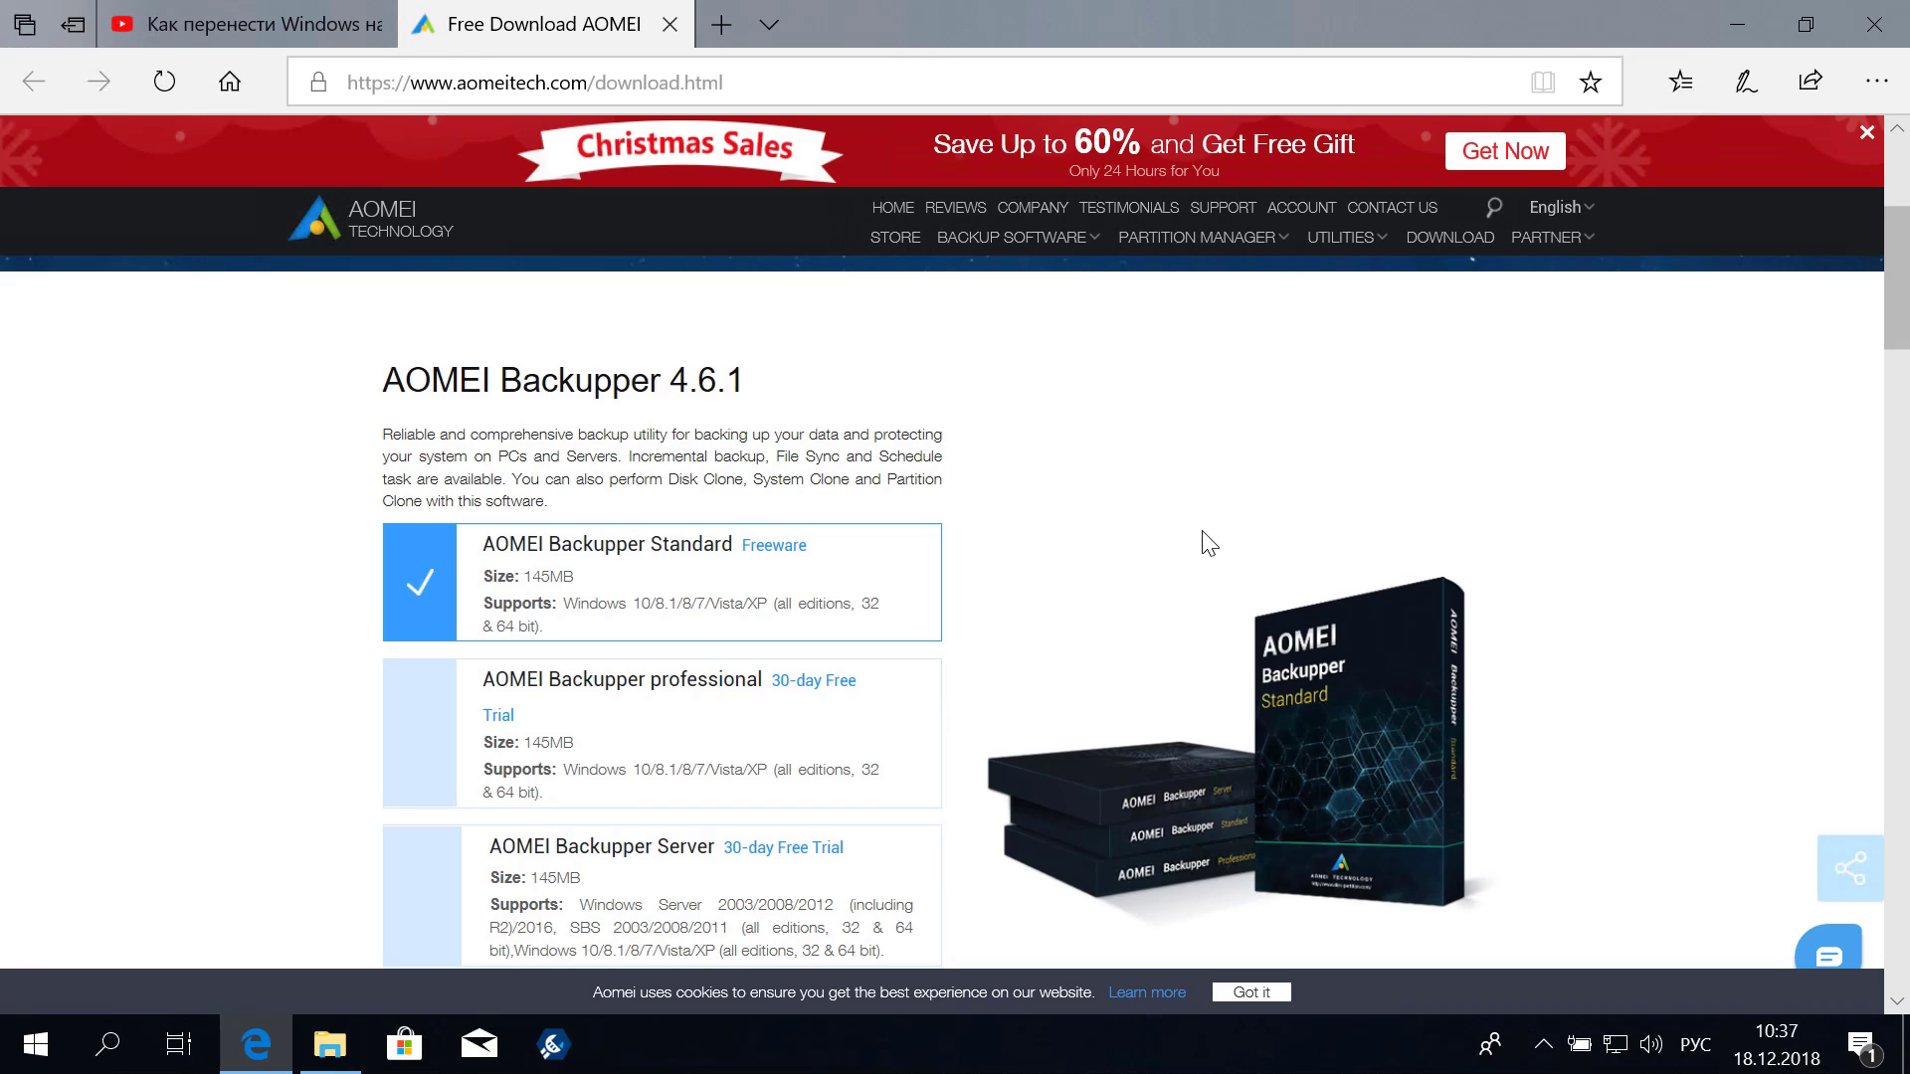
scroll(982, 505, down, 1)
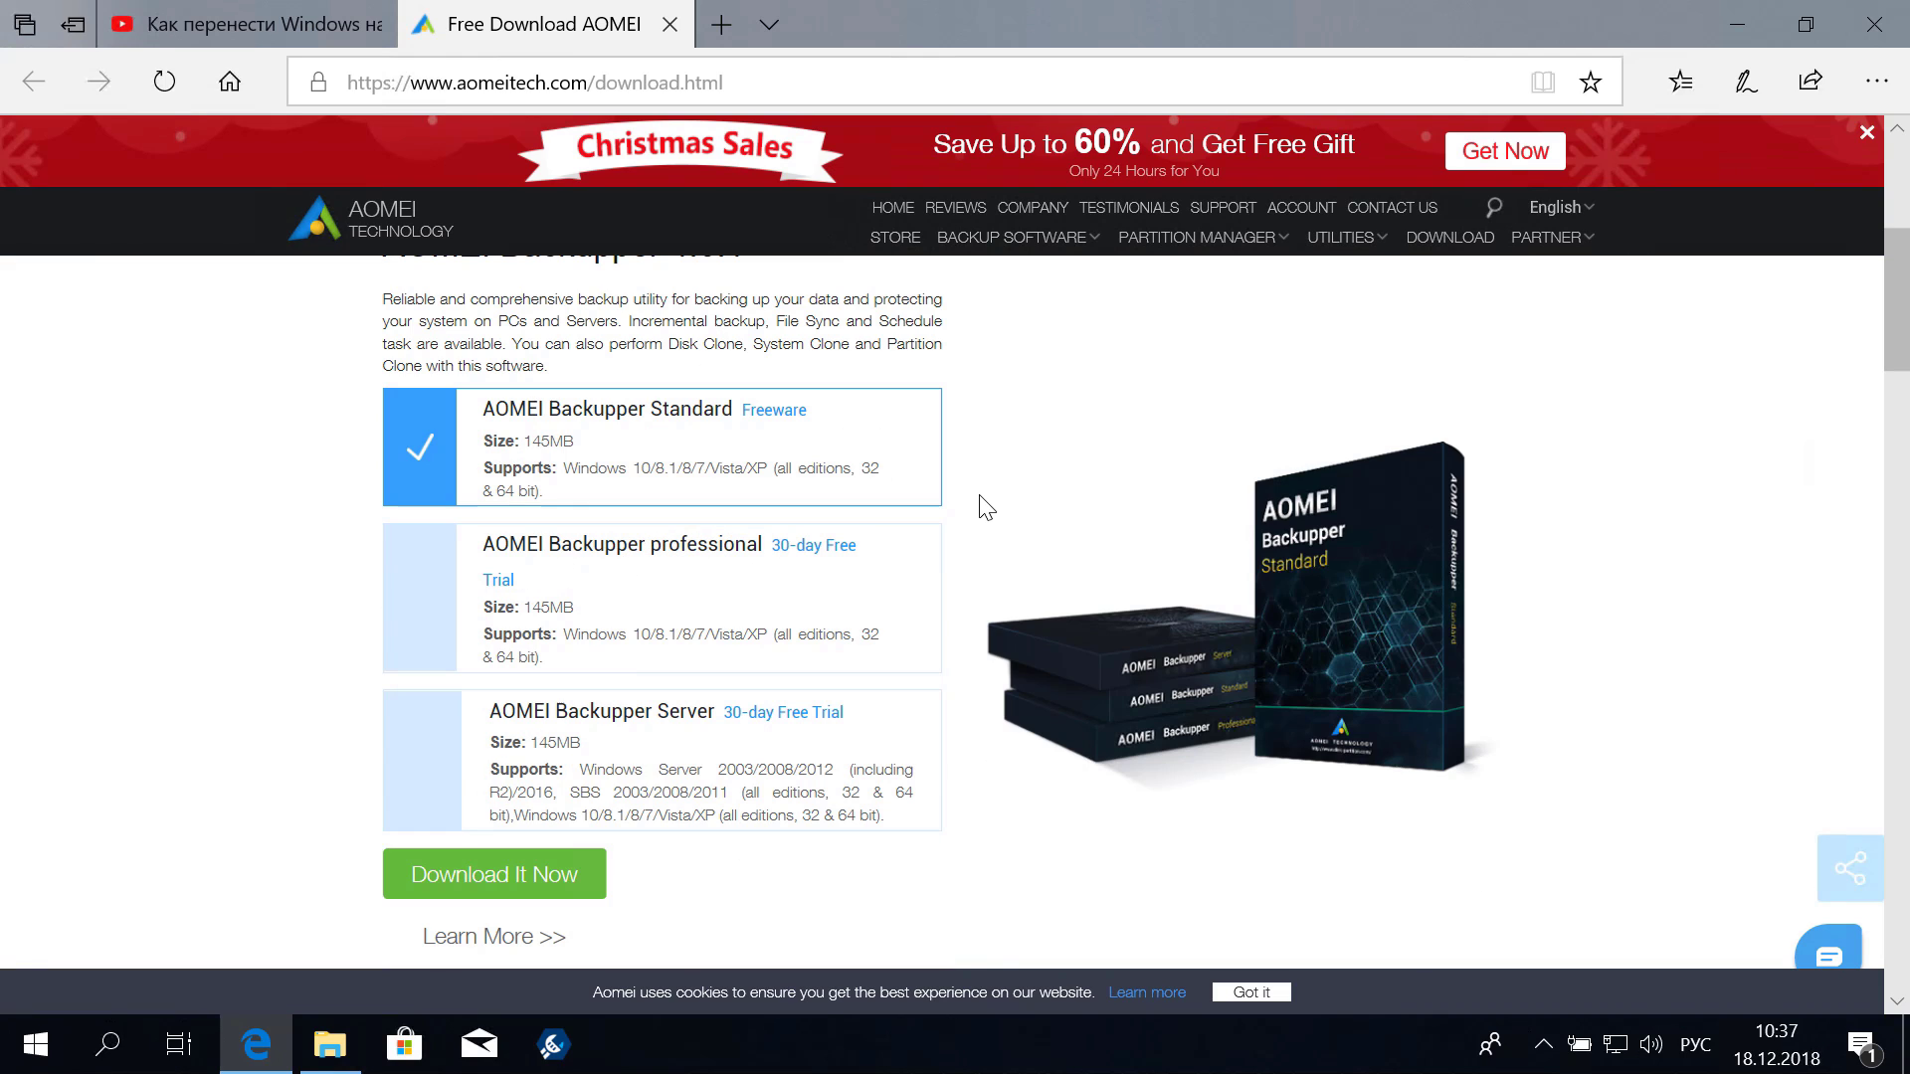
click(524, 882)
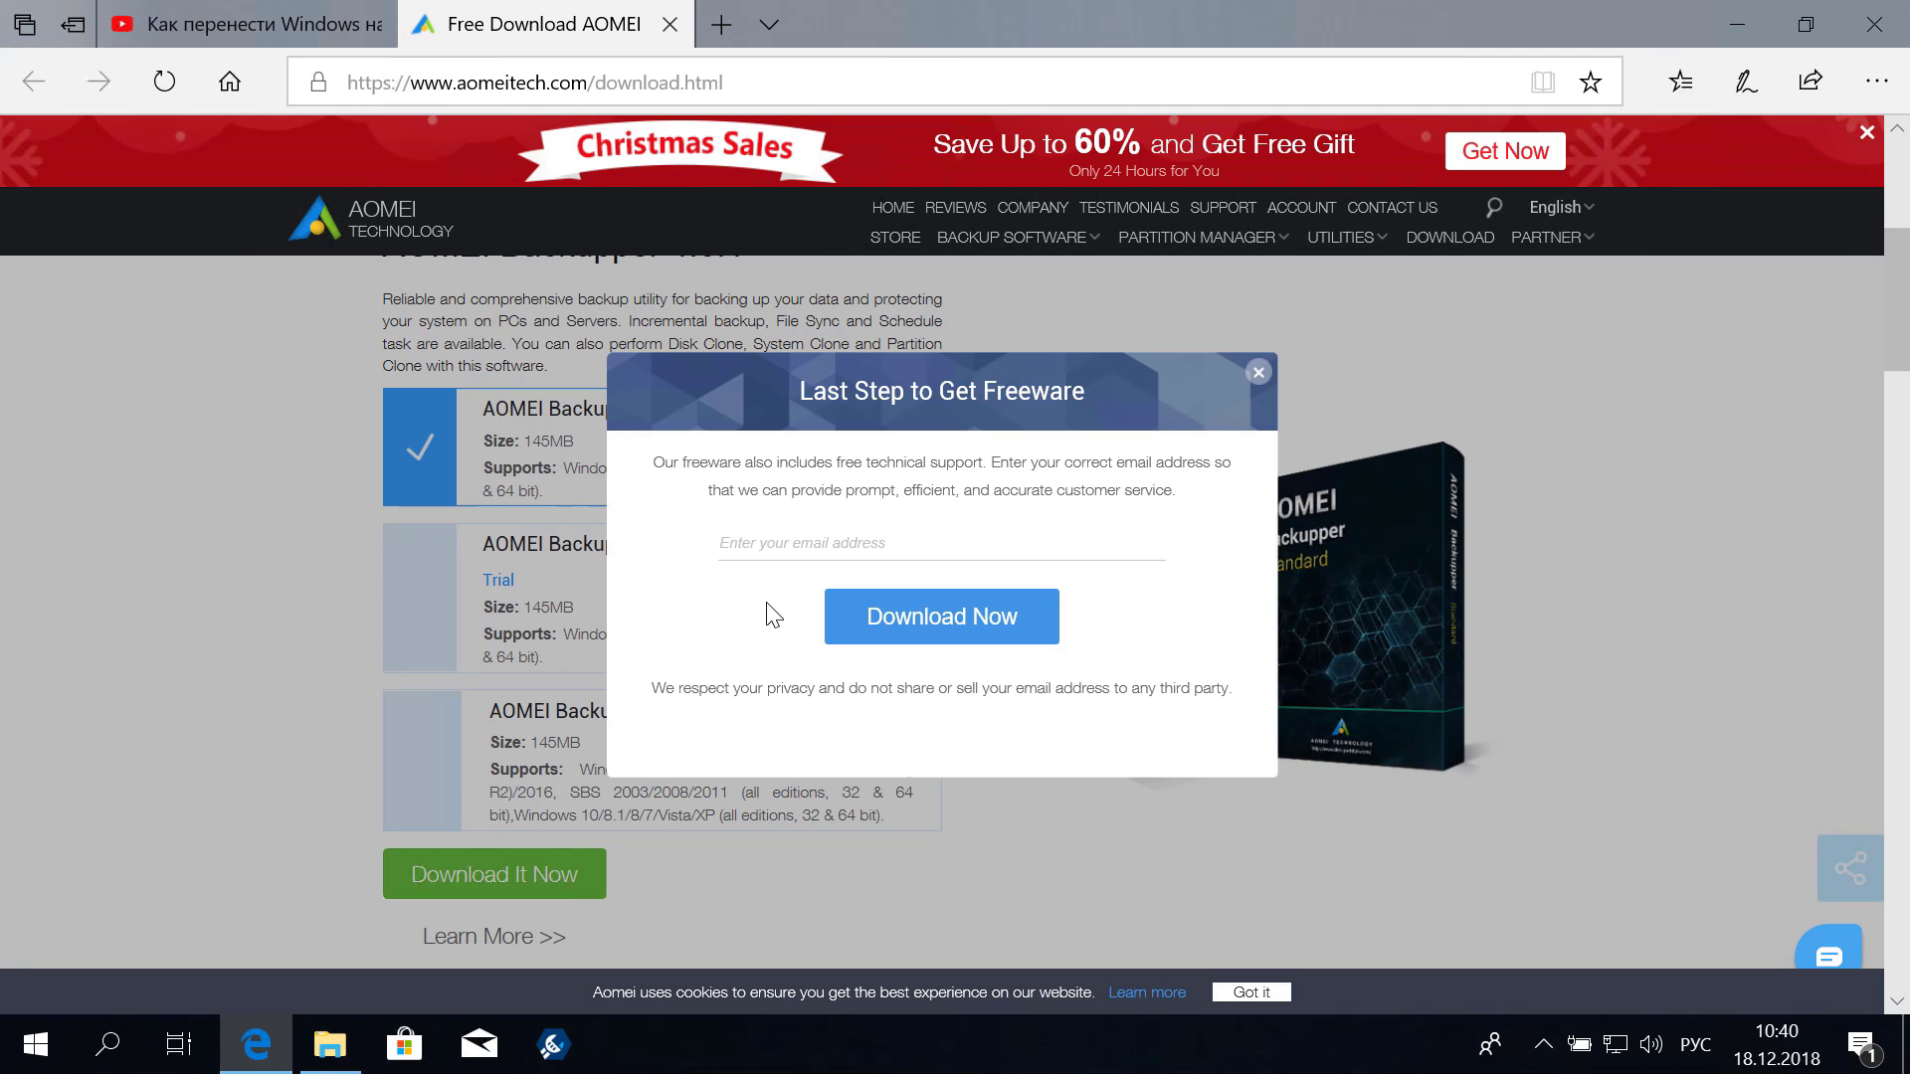
Enter an email address, submit it, and save the BackupperFull.exe installer
click(730, 542)
key(alt+shift)
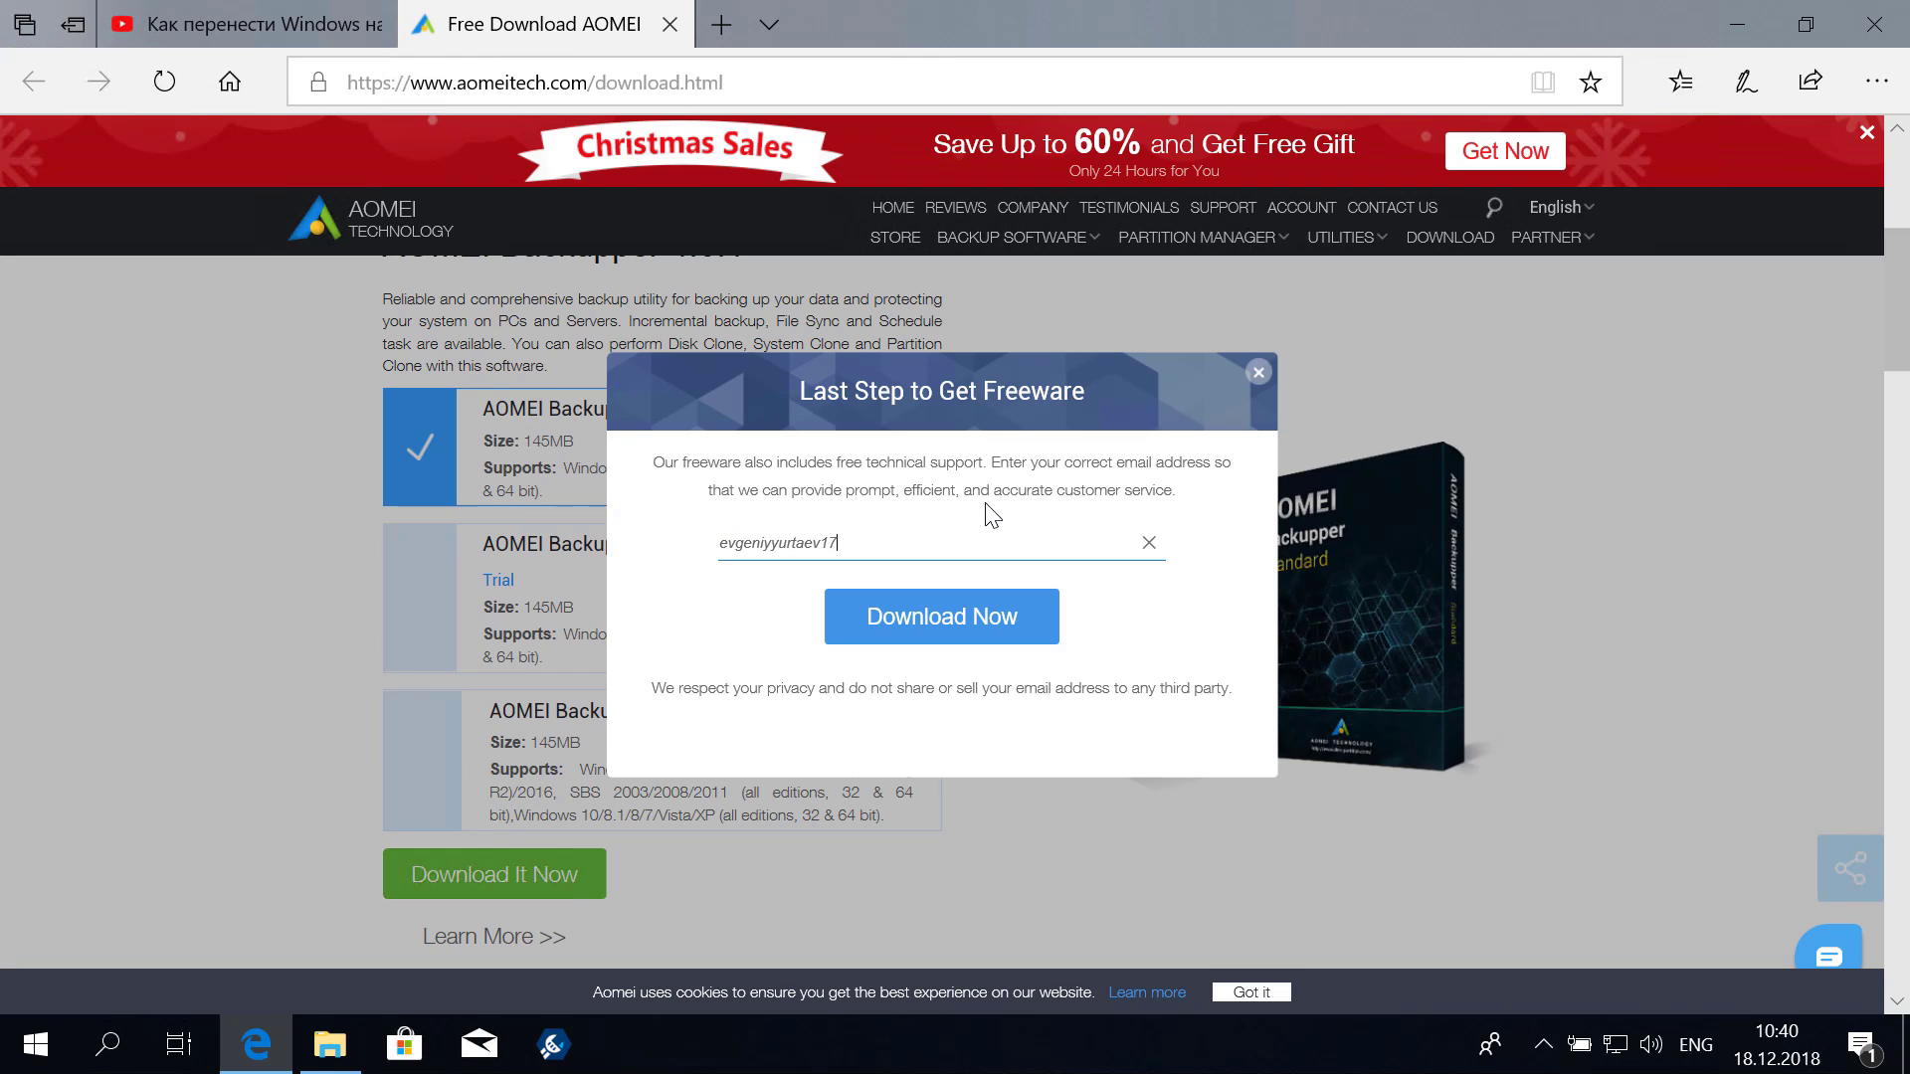
click(980, 618)
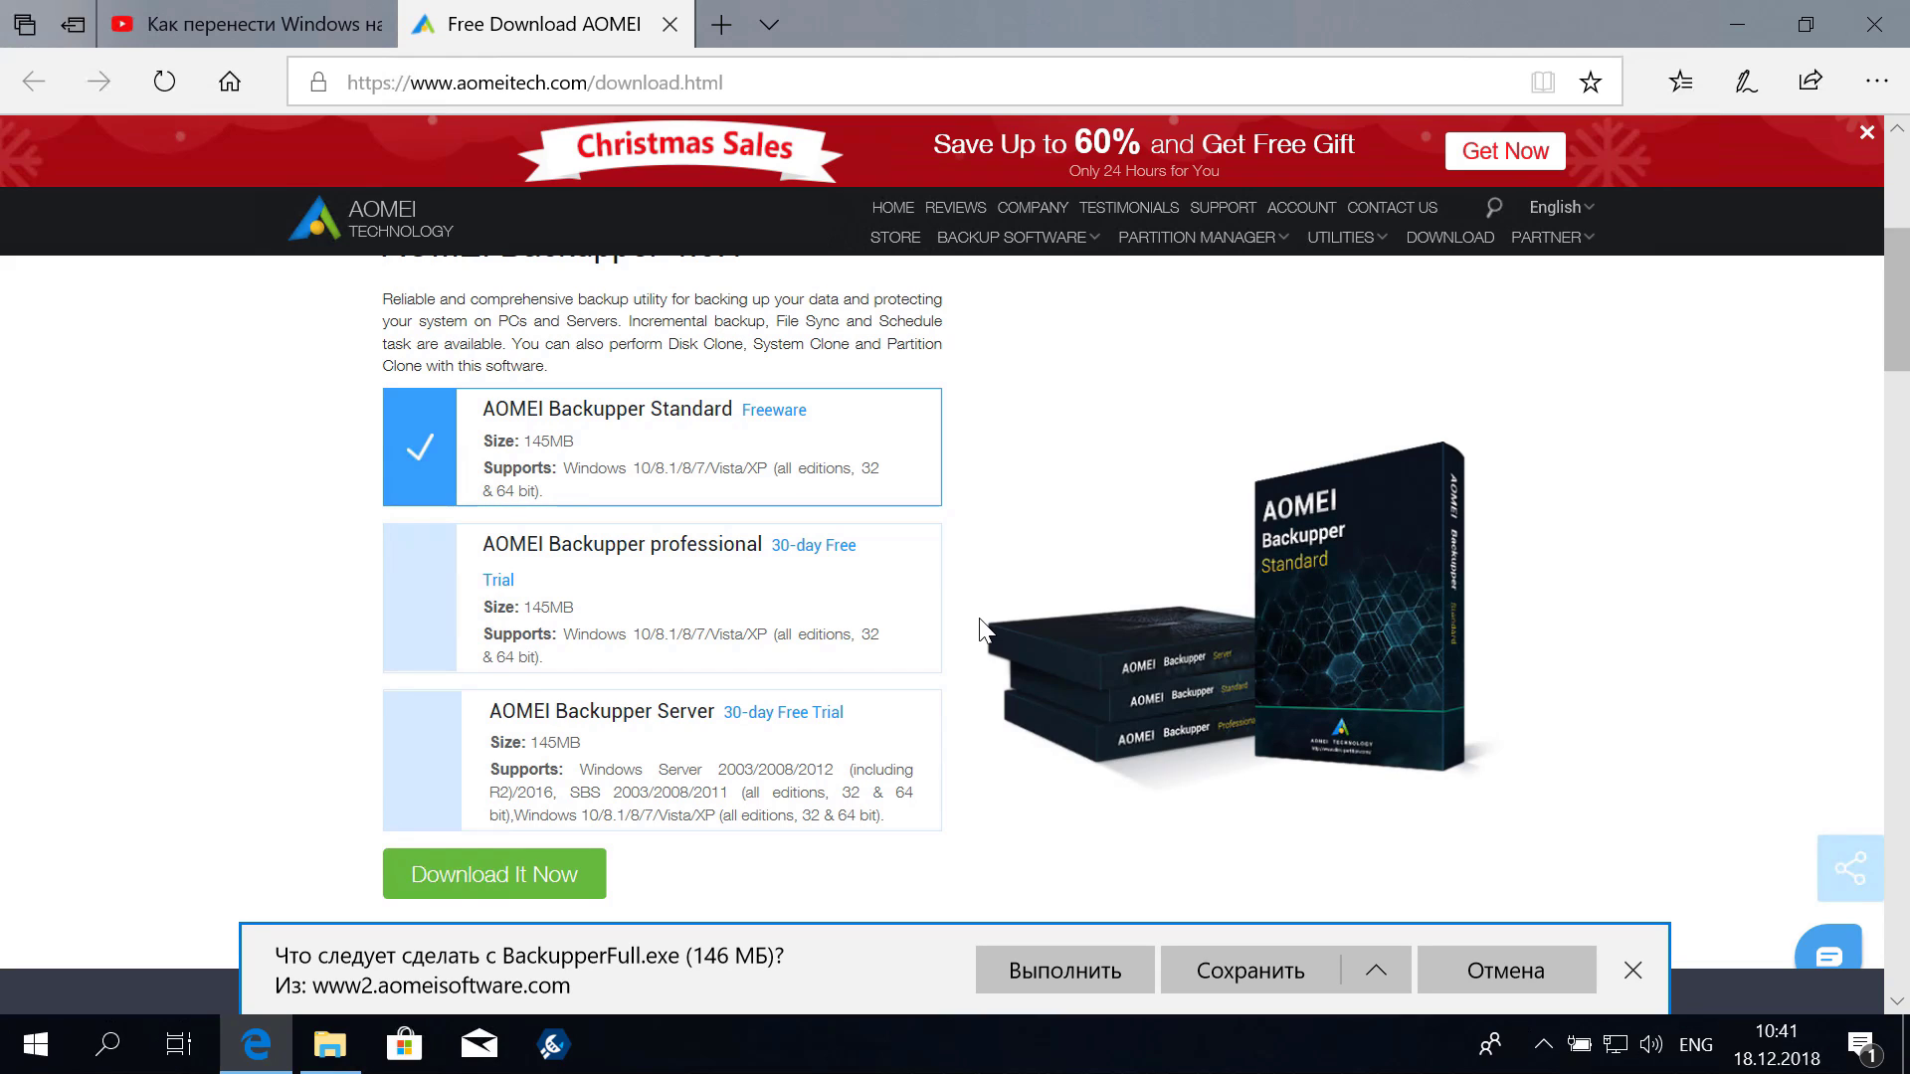
click(1290, 976)
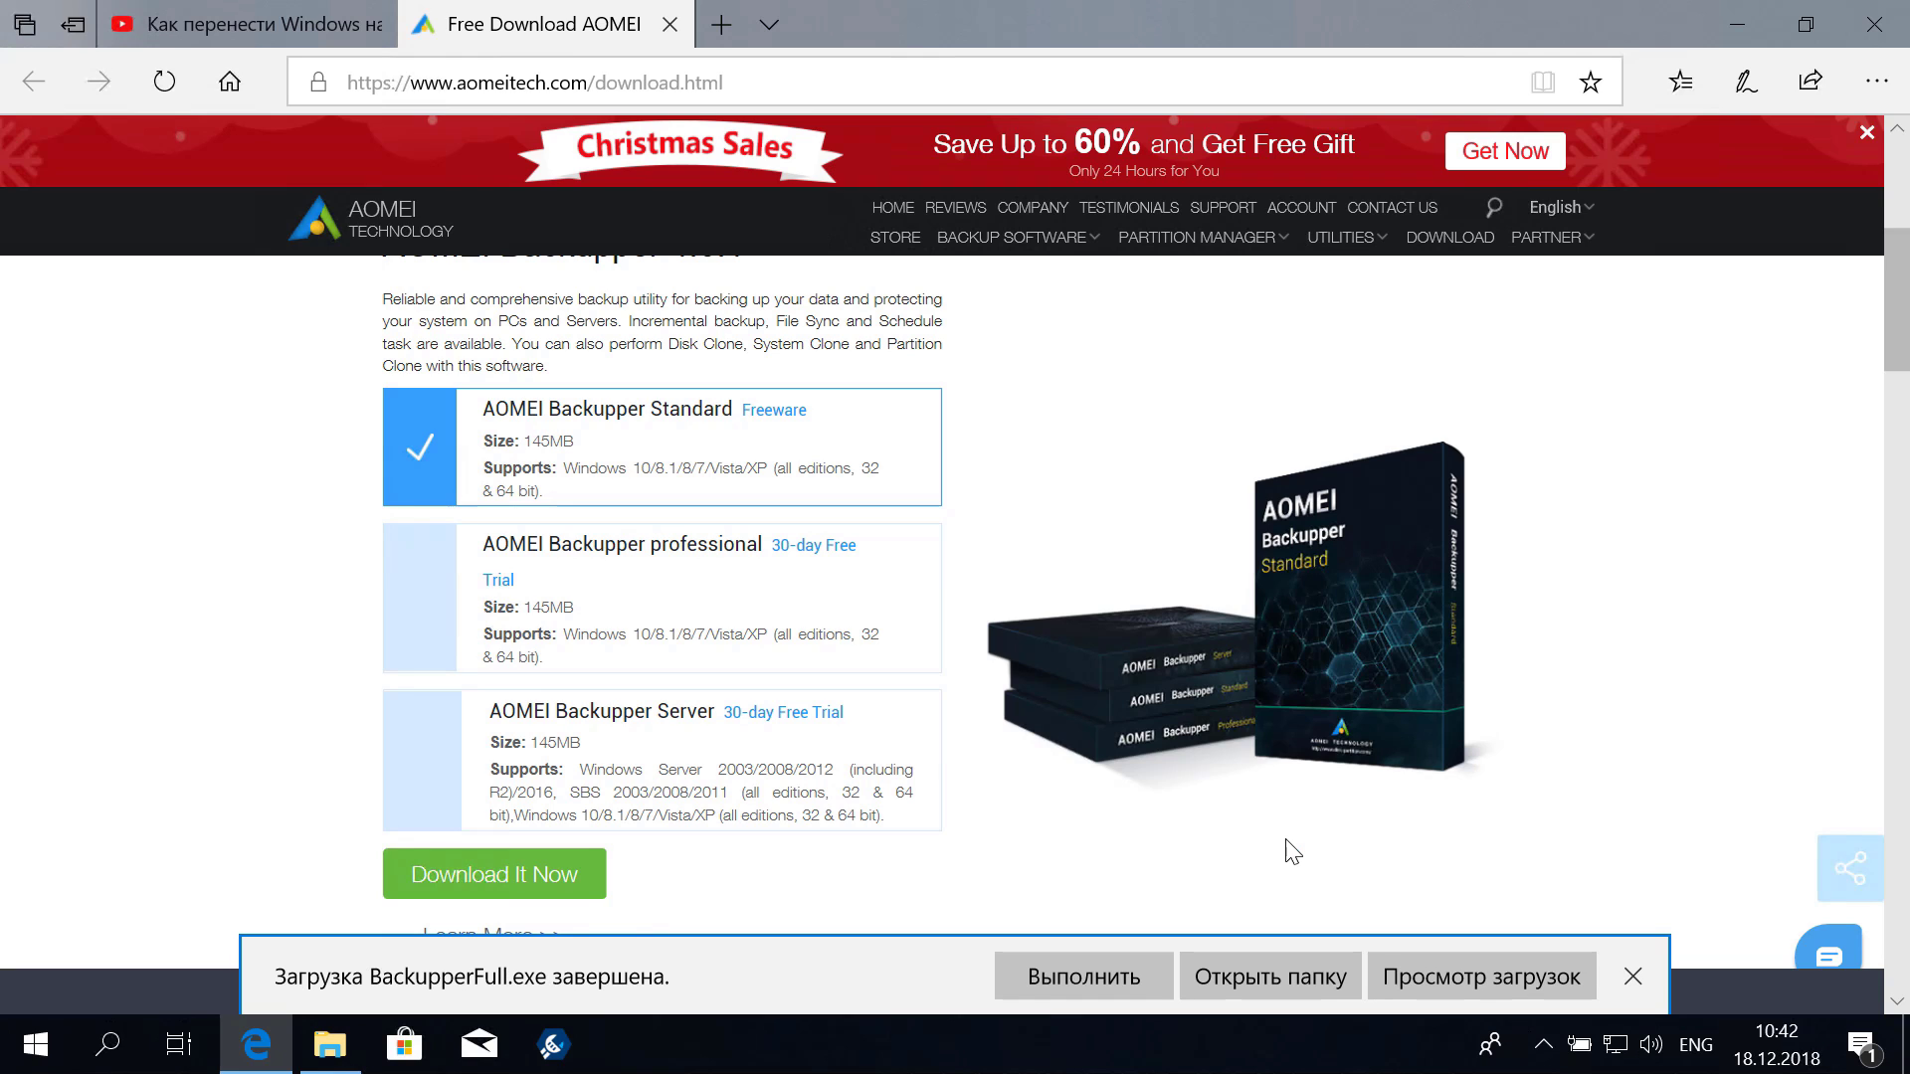
Launch the BackupperFull installer from the Загрузки folder and approve the permission prompt
click(1755, 25)
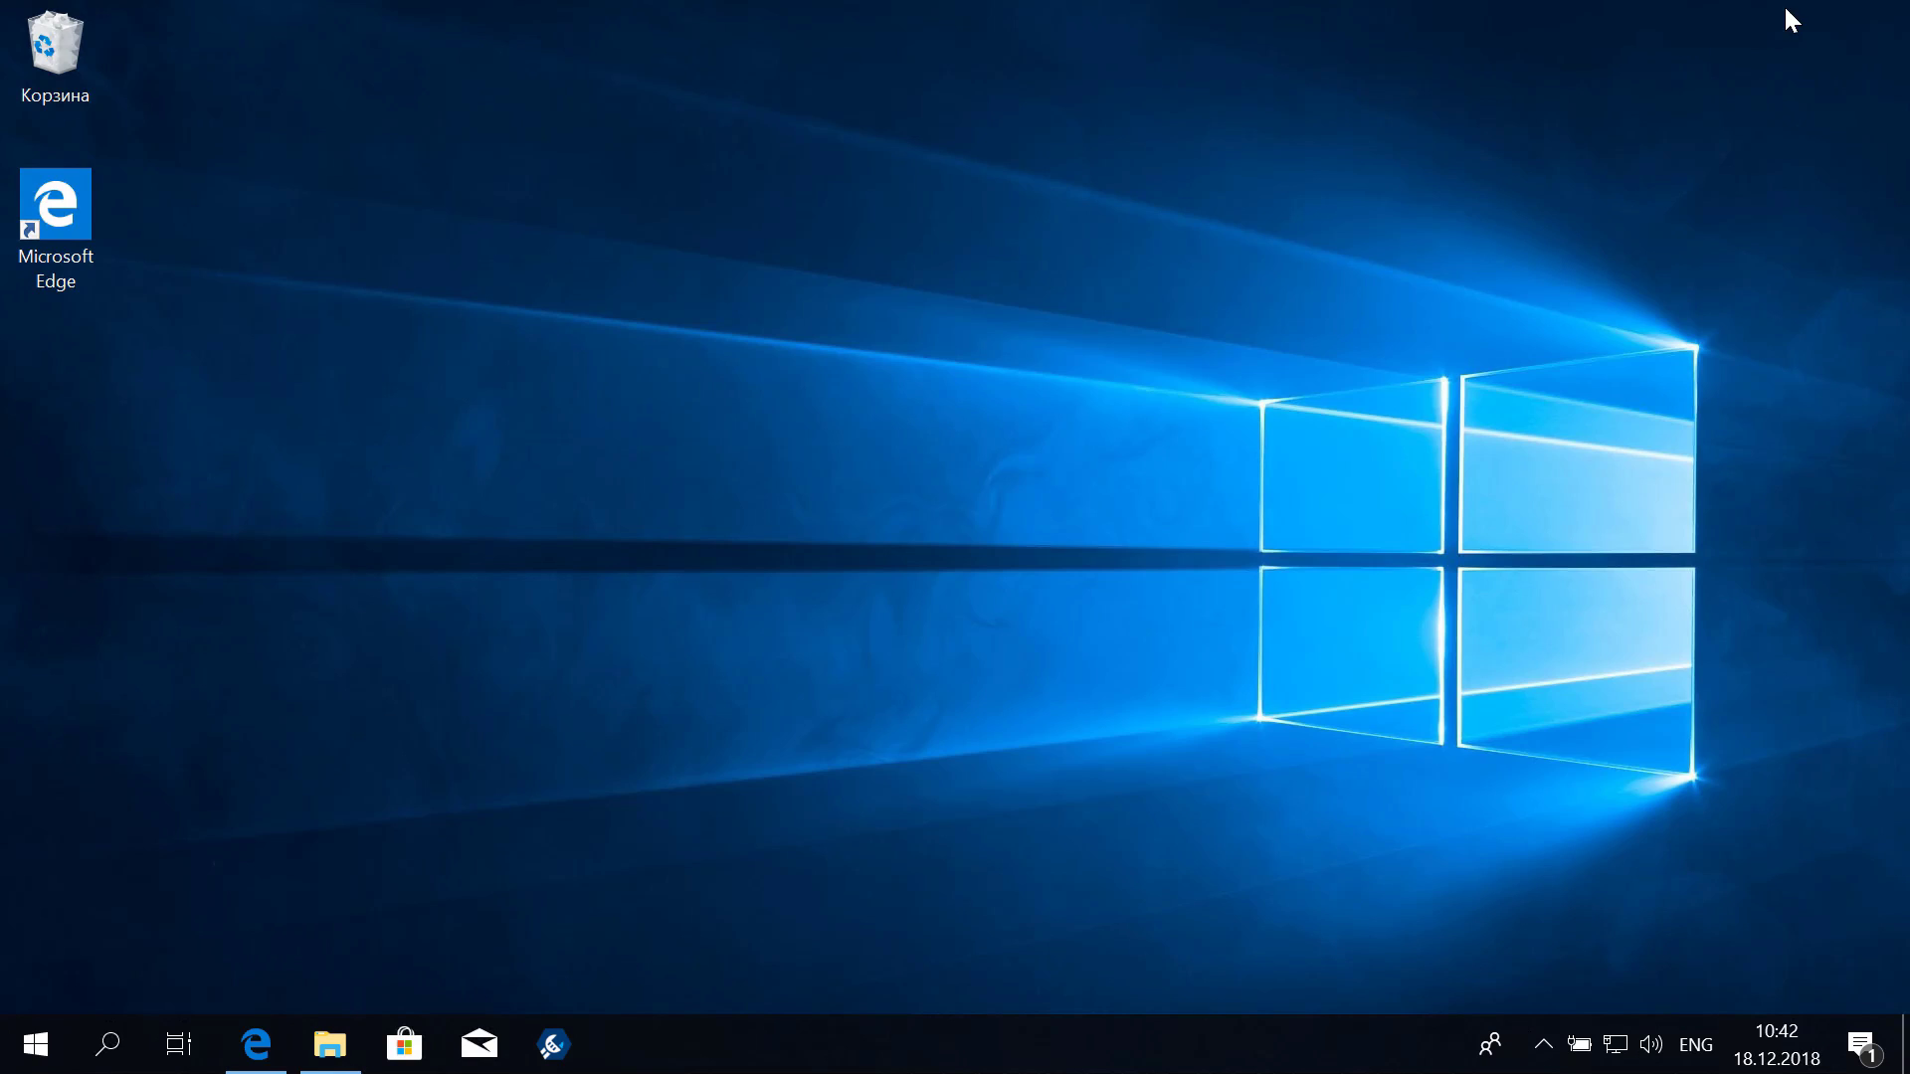
click(329, 1044)
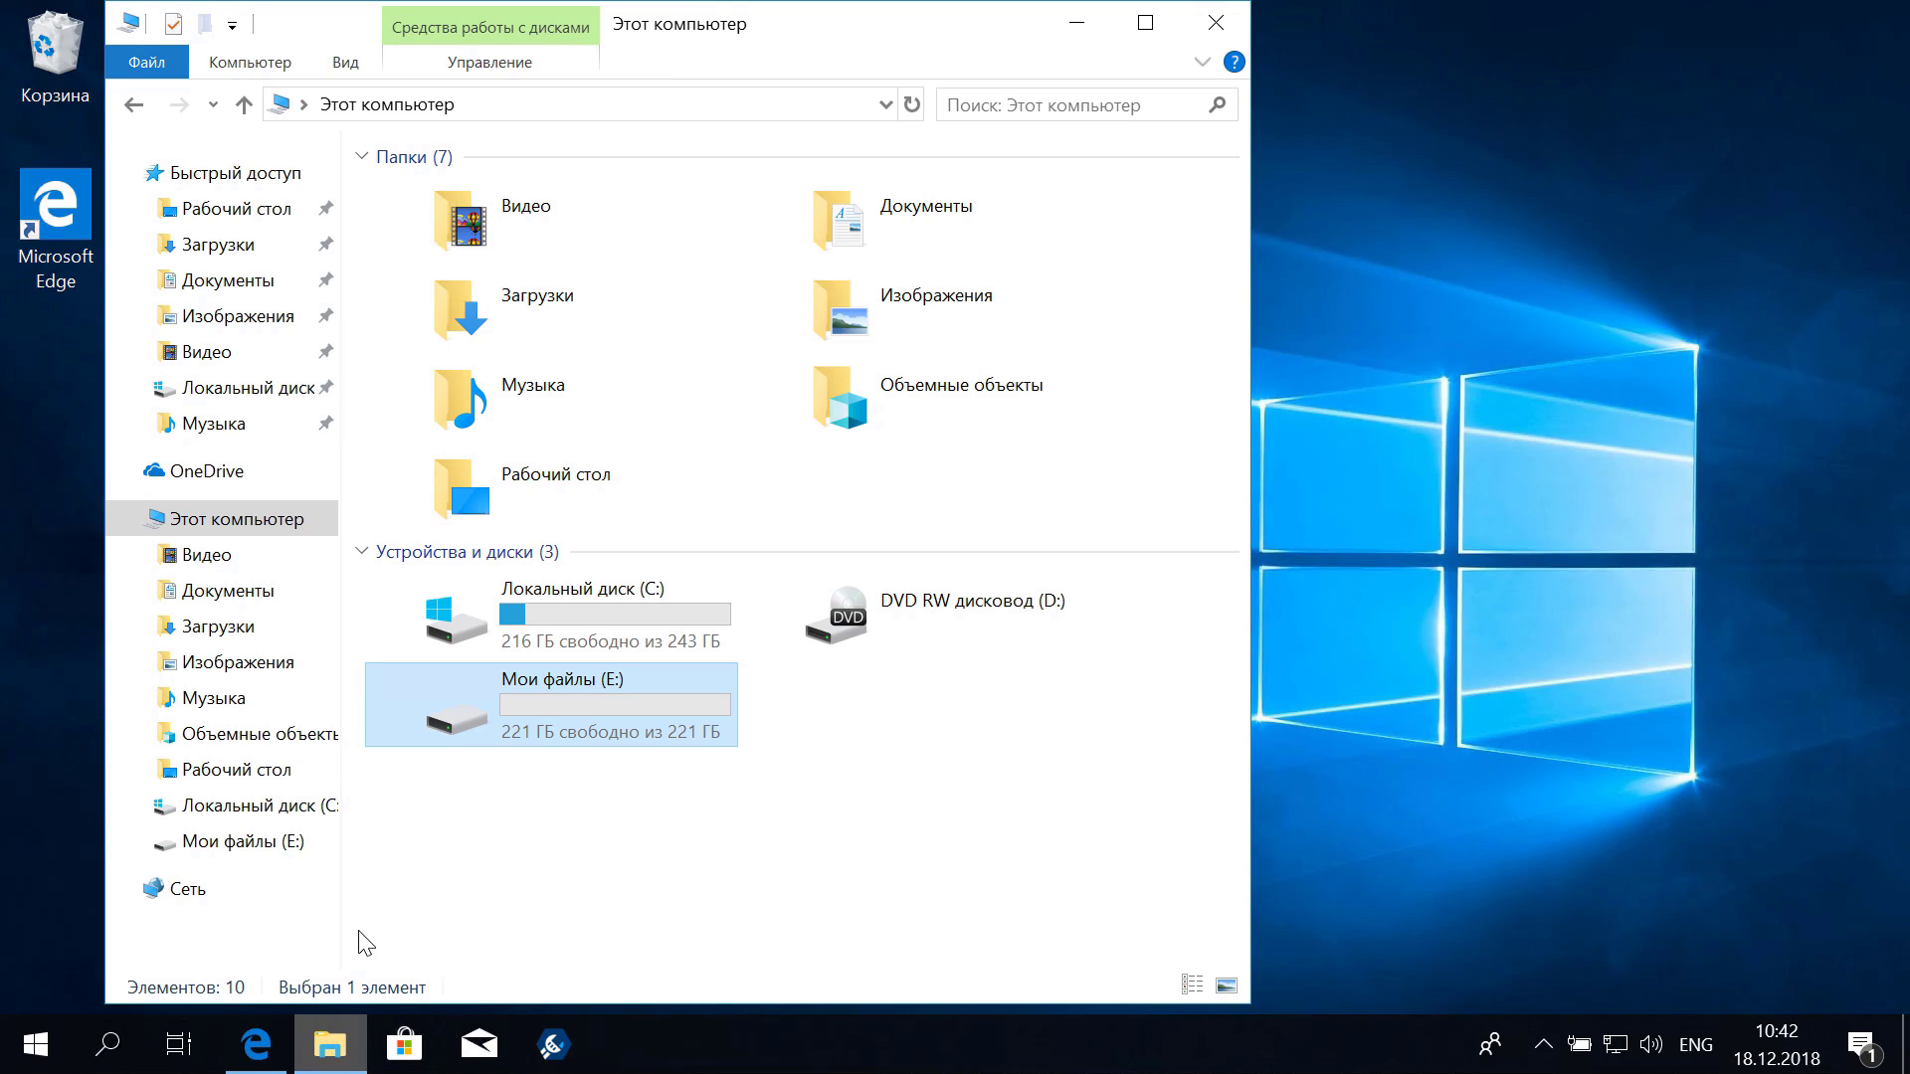
double_click(545, 297)
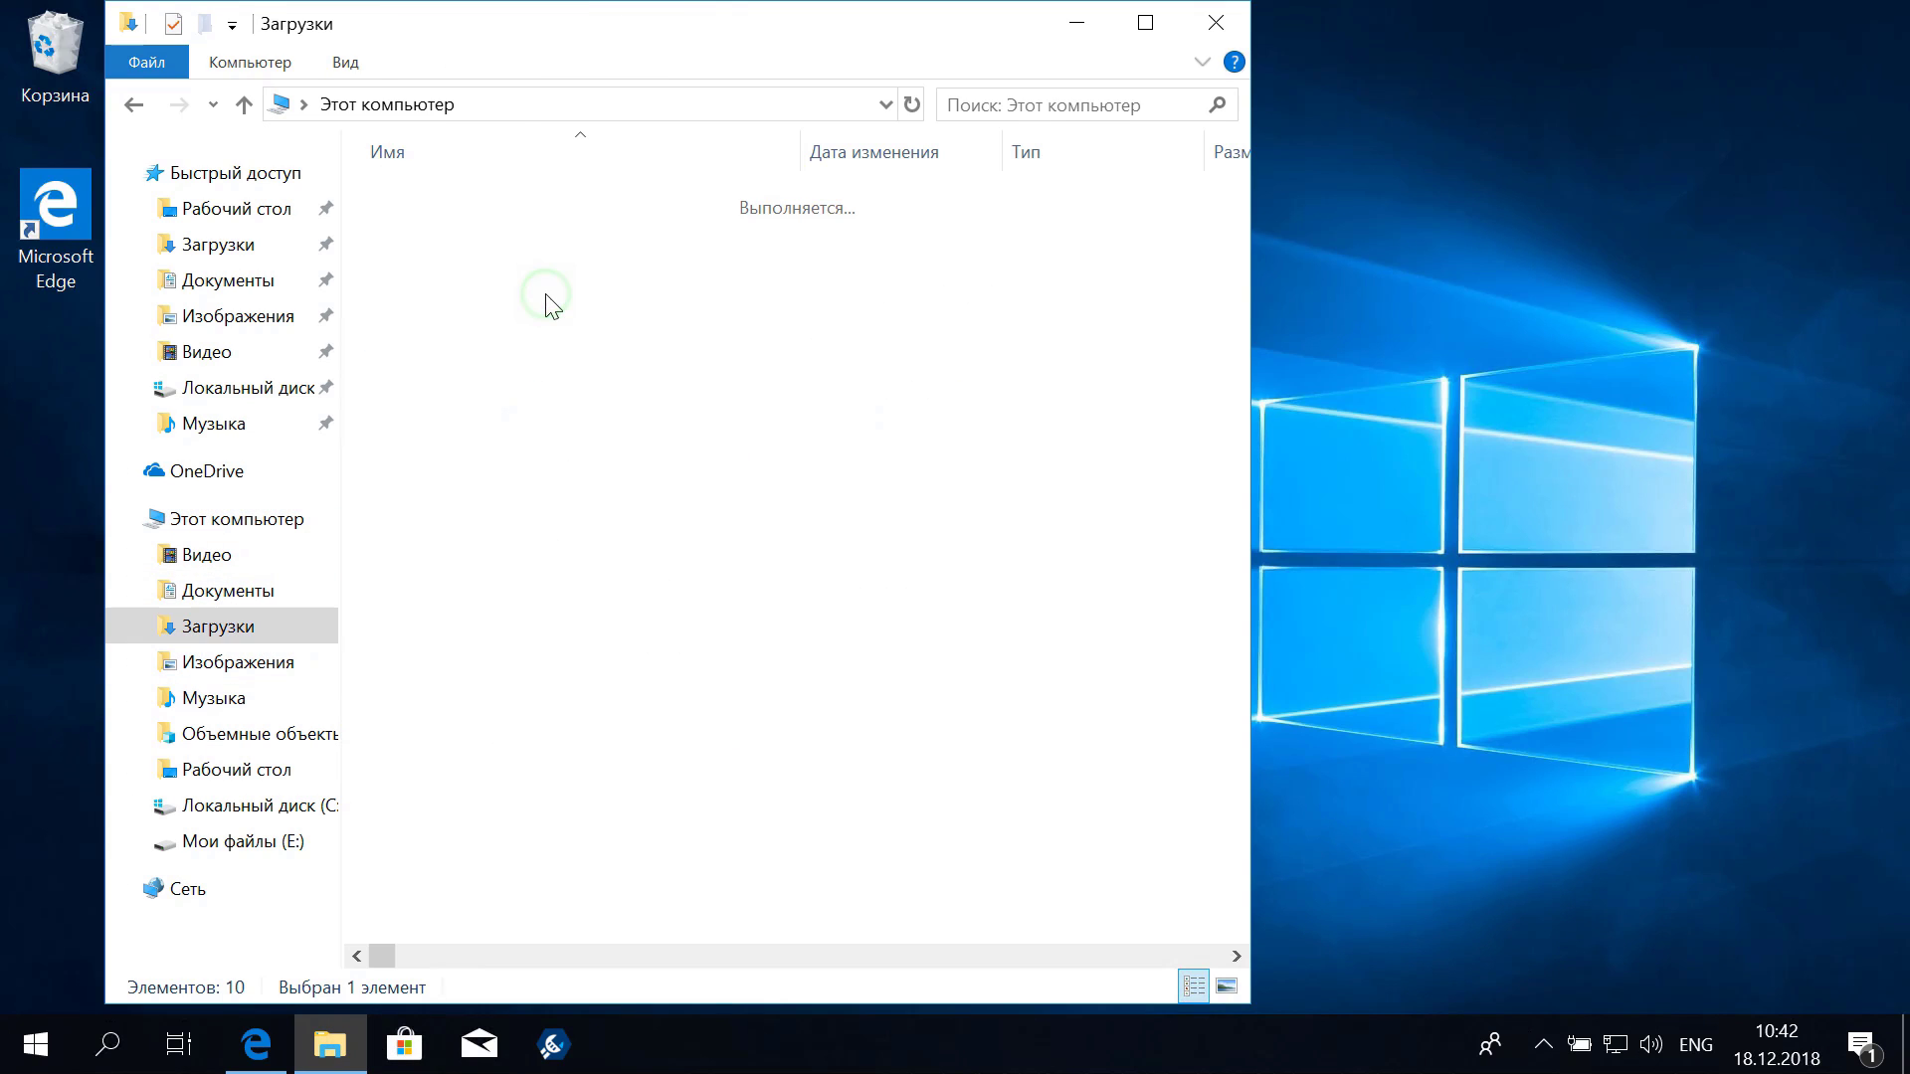
click(491, 262)
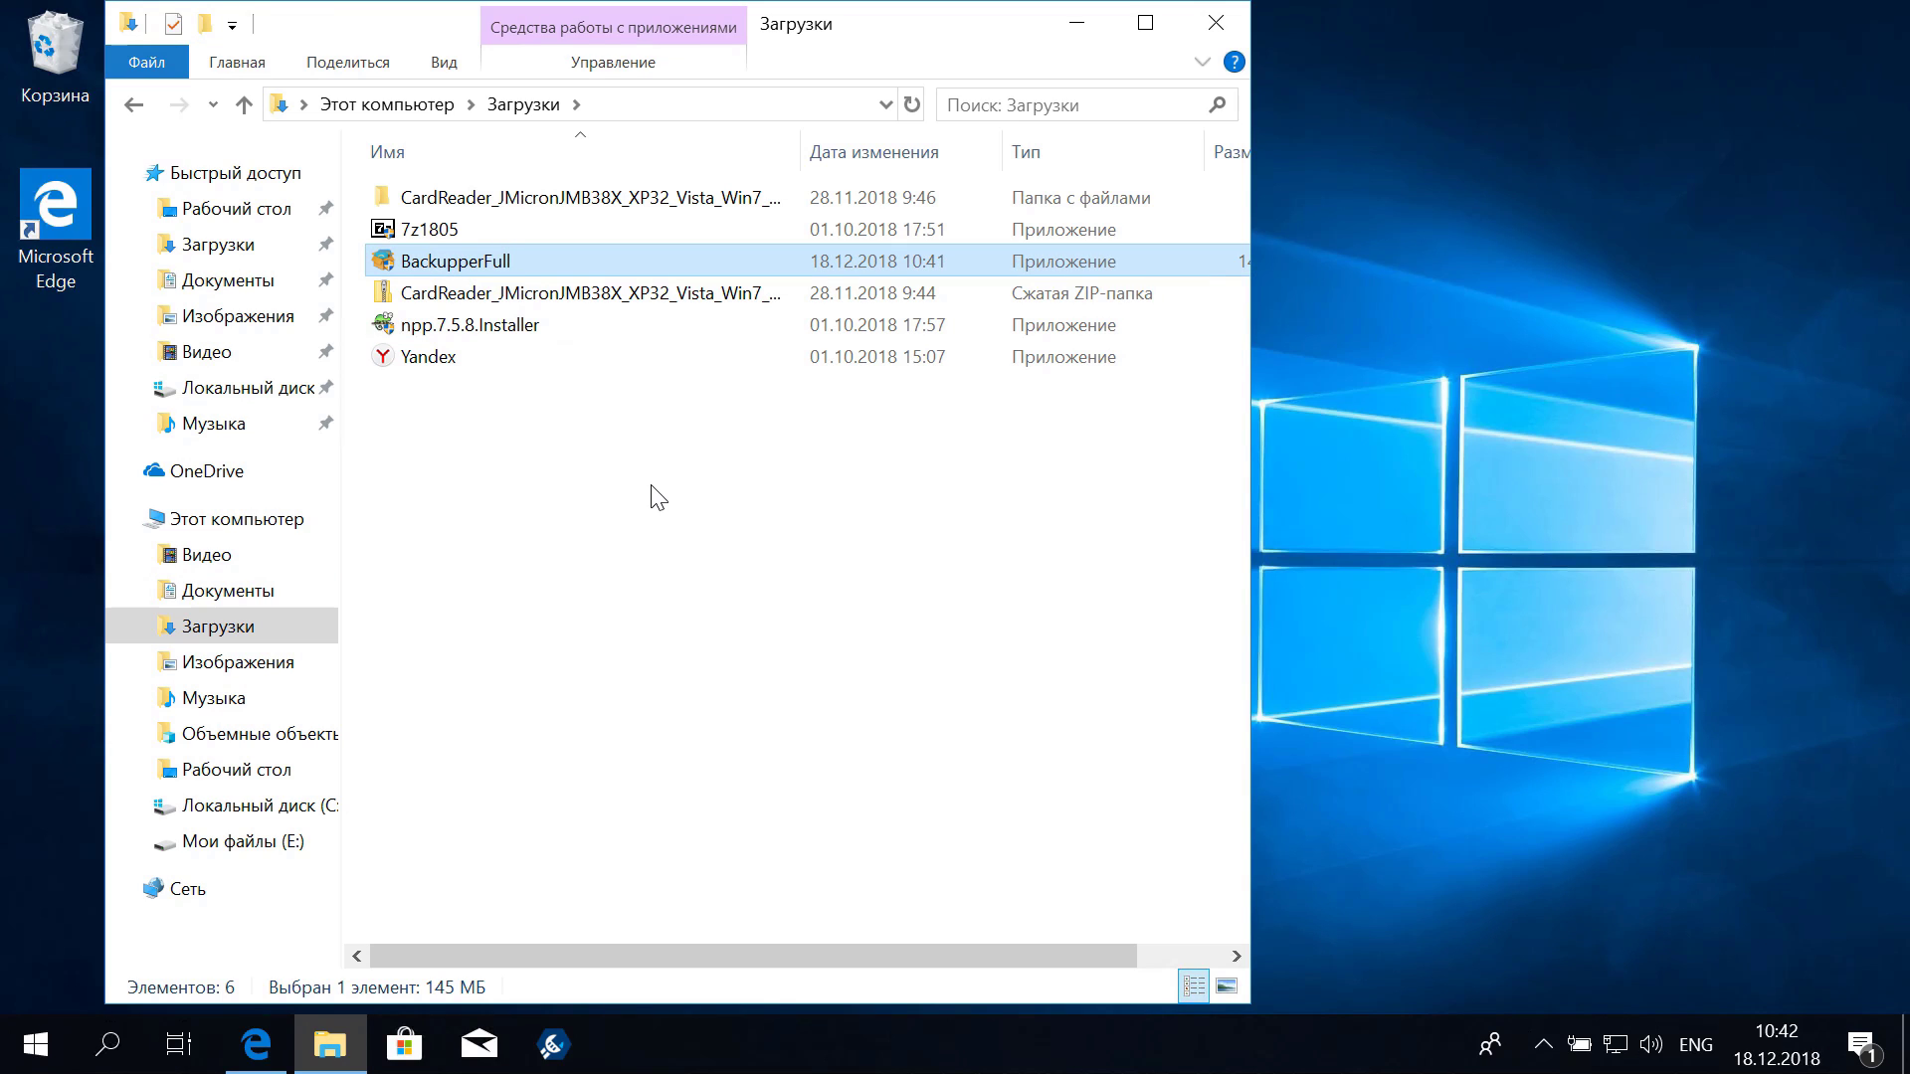
double_click(475, 261)
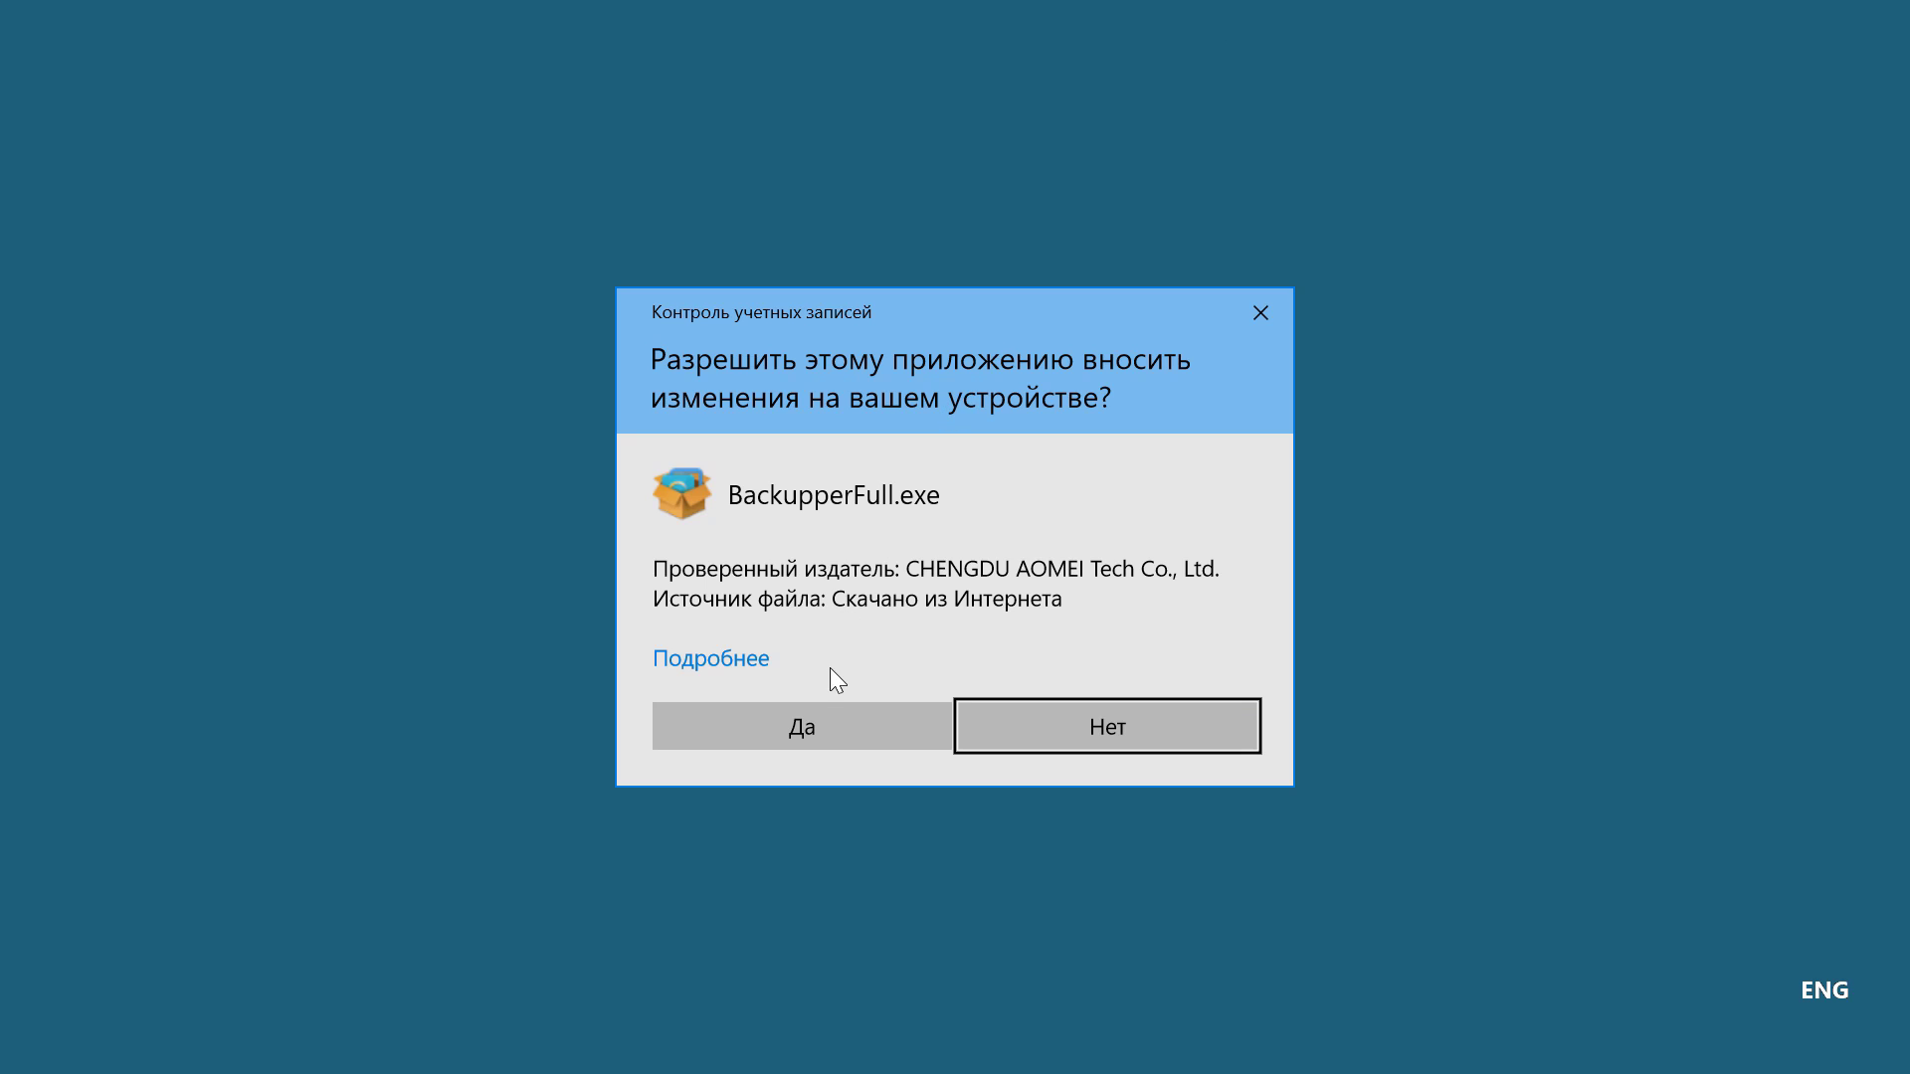
click(813, 726)
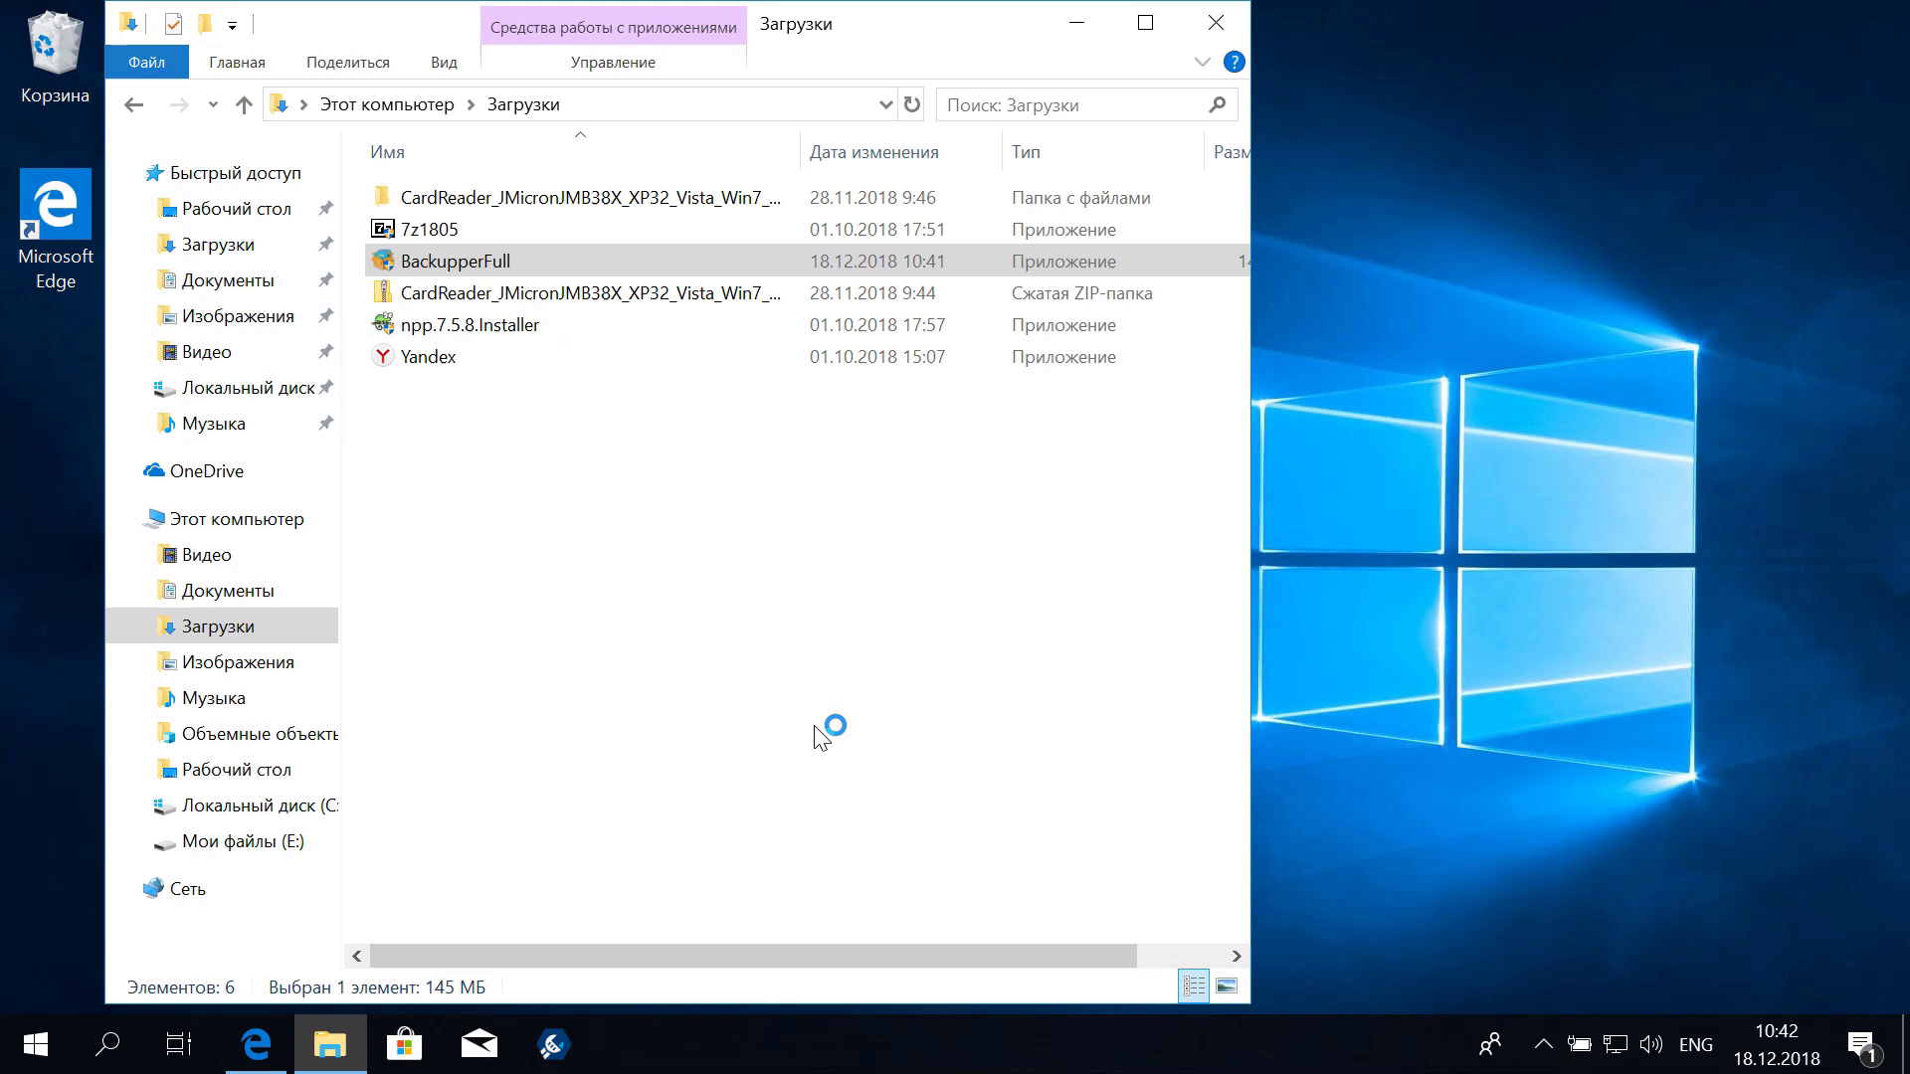
Confirm English as the setup language and skip the Pro edition trial offer
click(1215, 22)
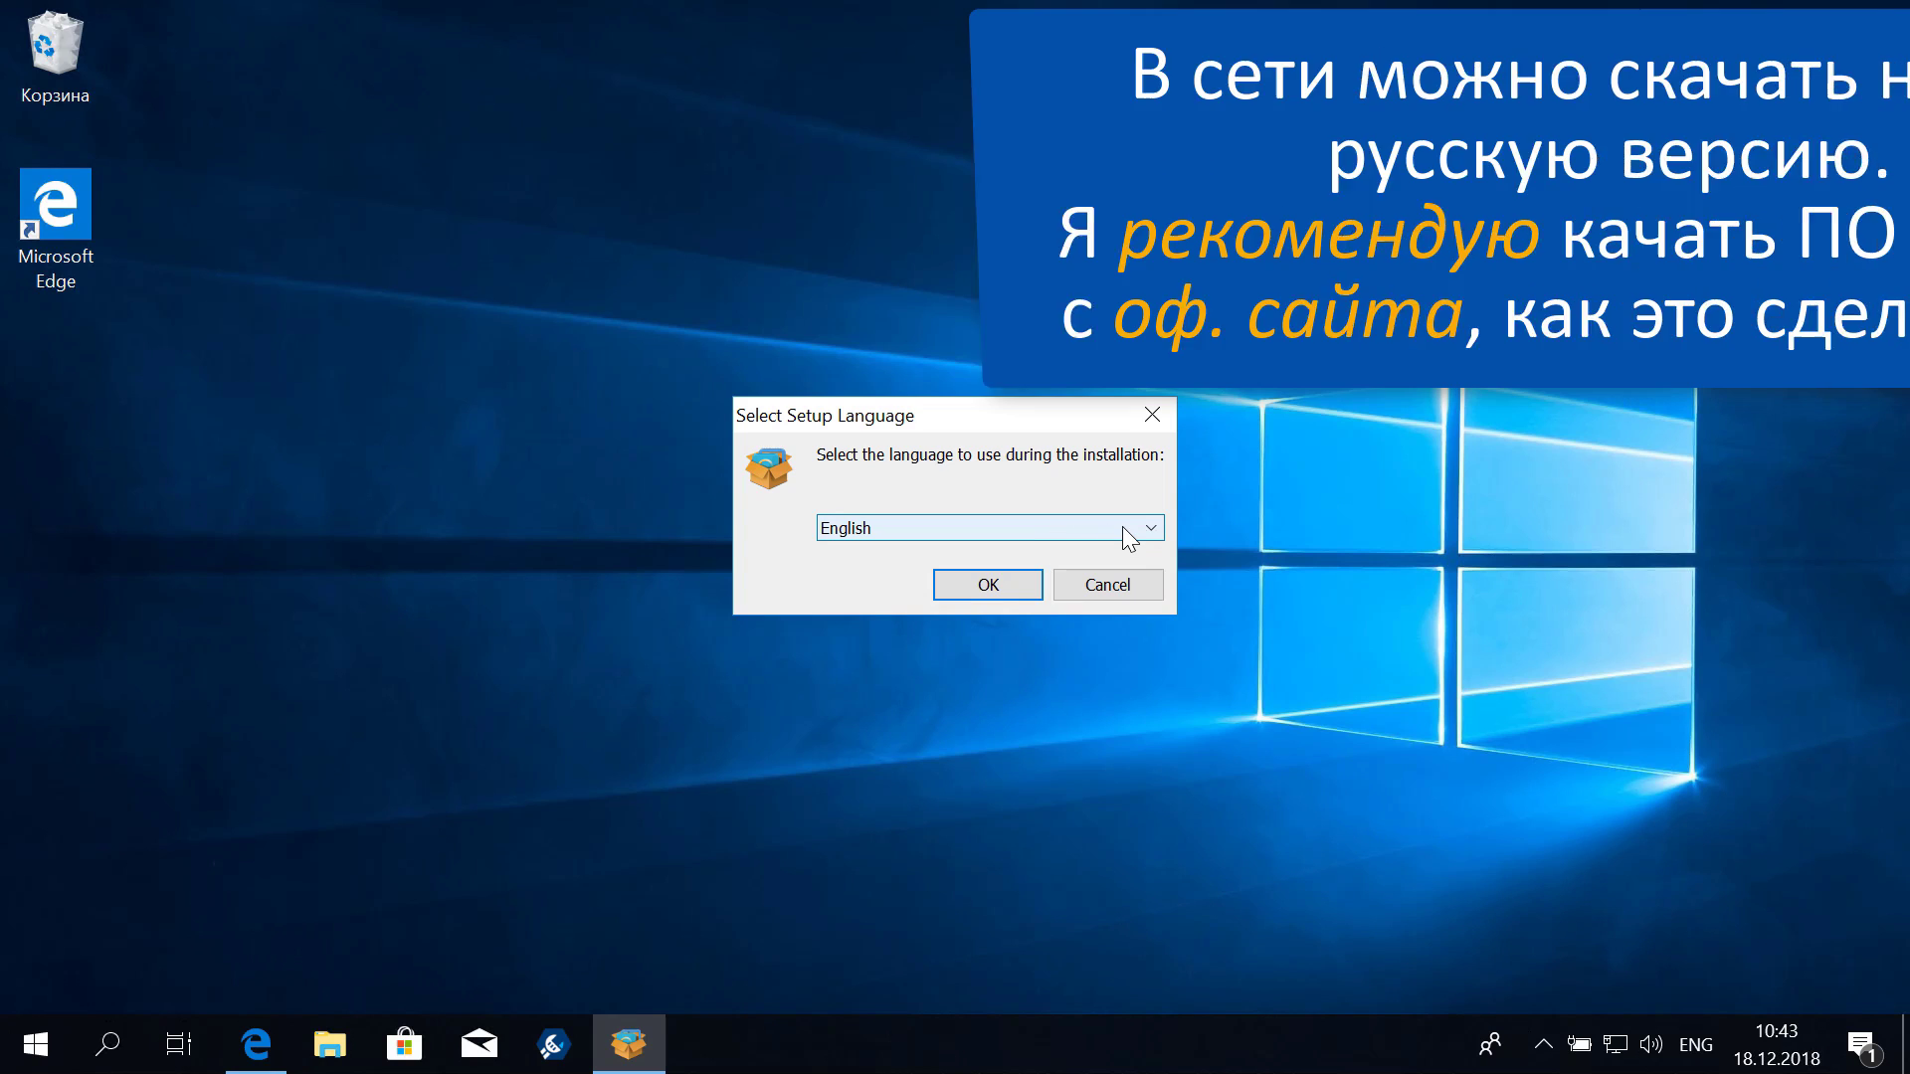
click(1122, 527)
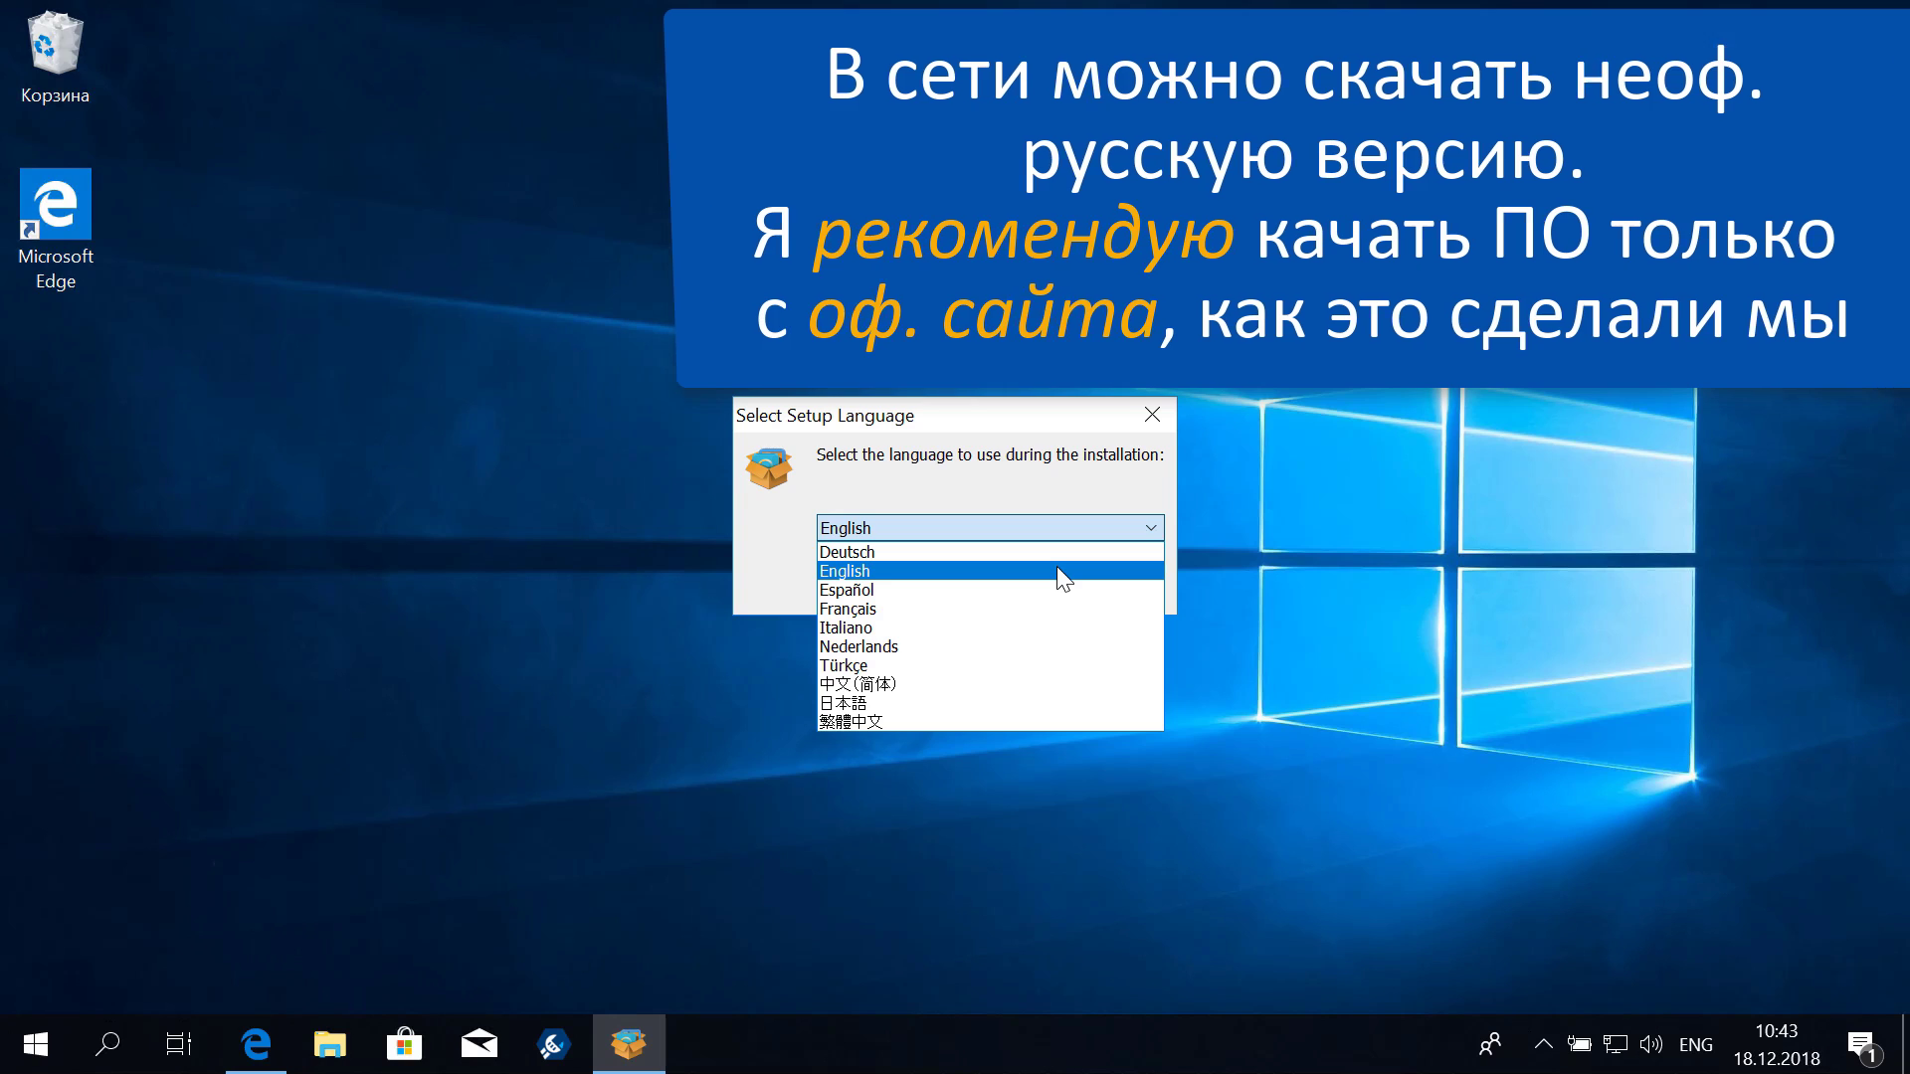
click(1097, 455)
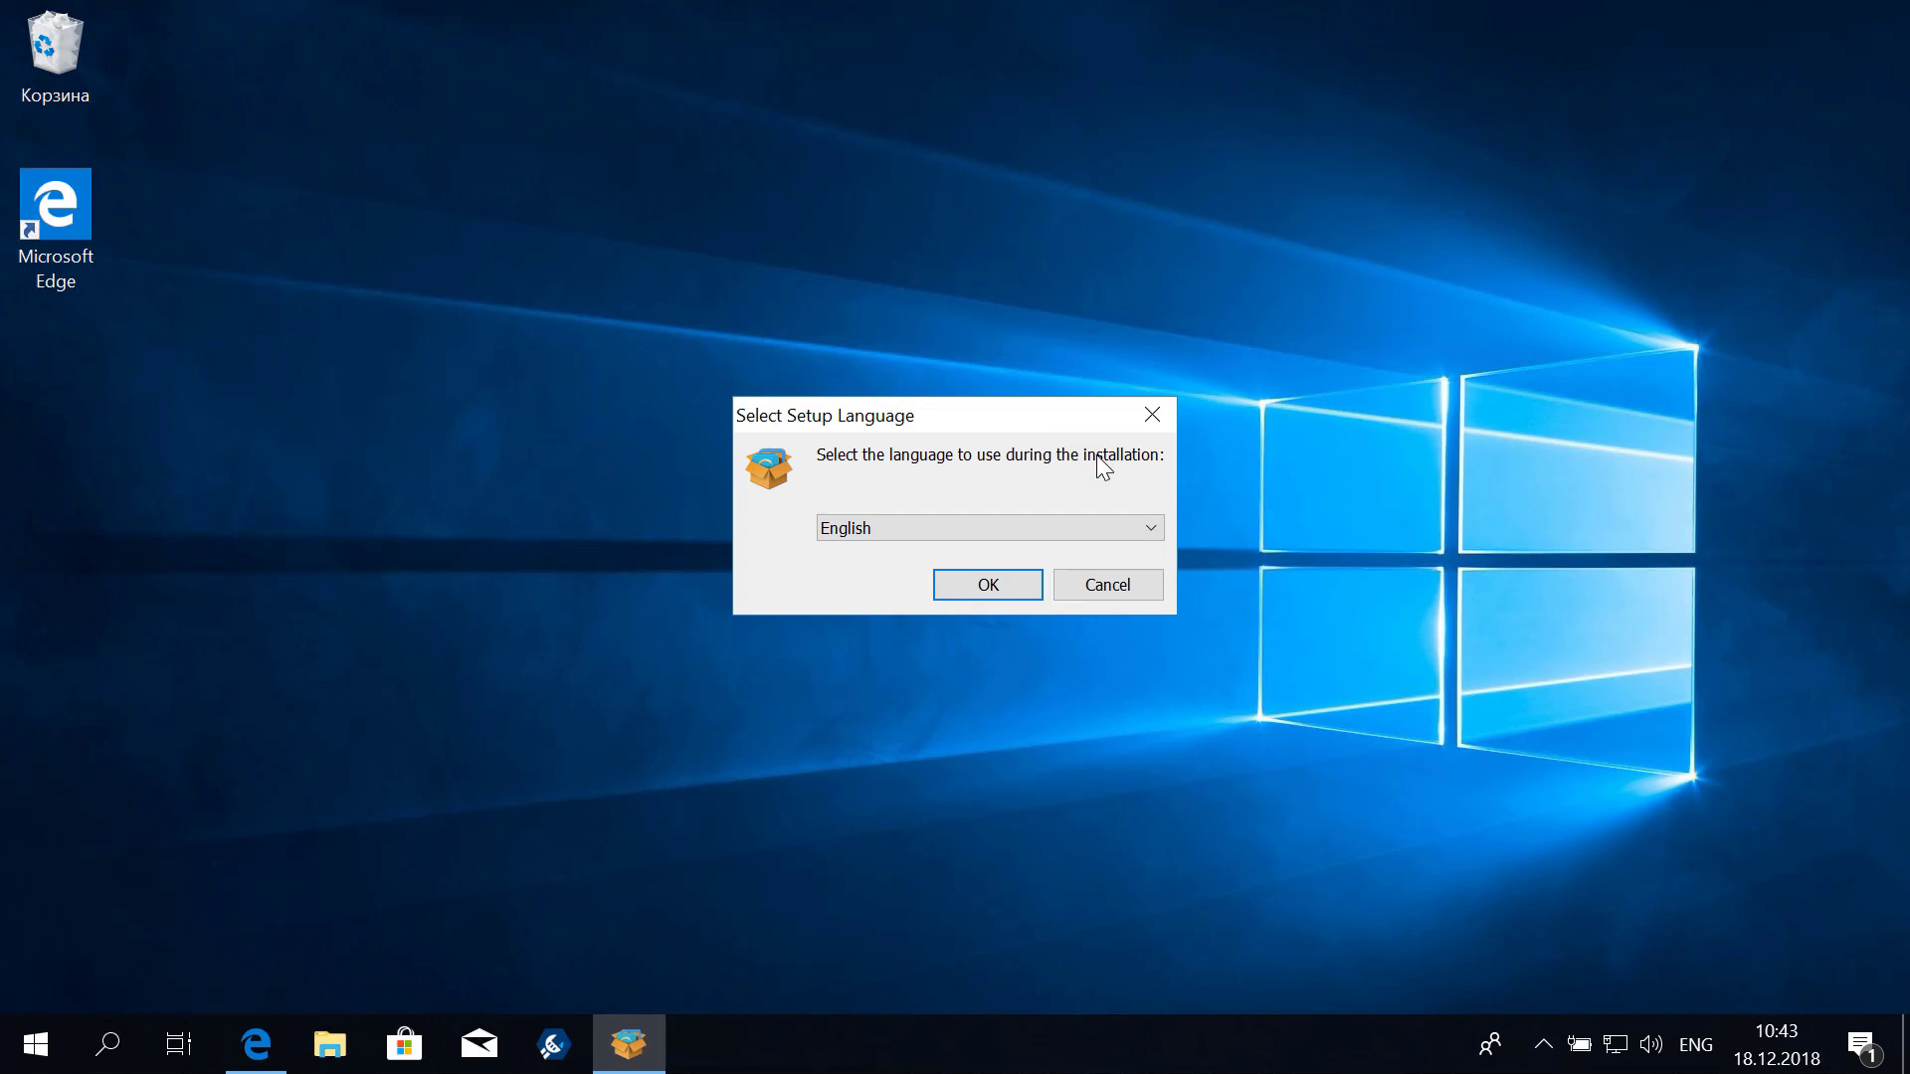
click(979, 587)
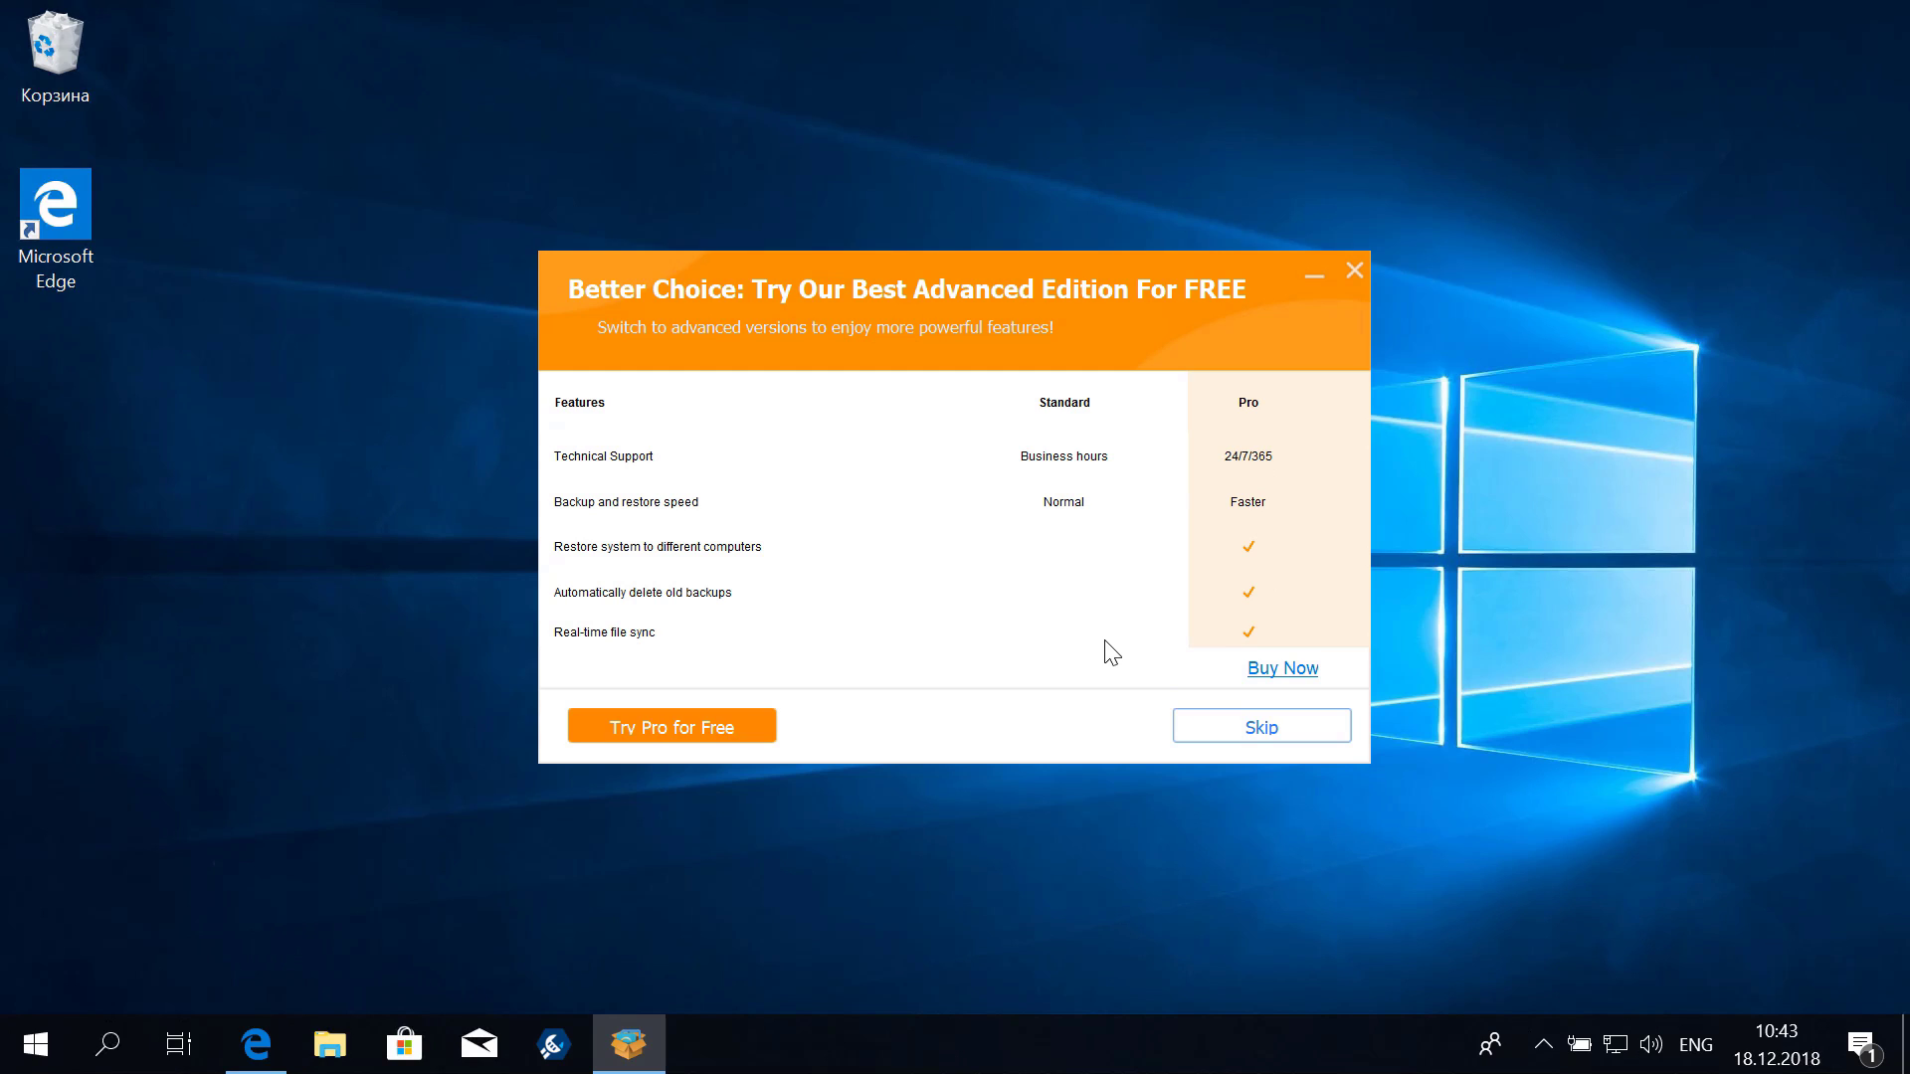
click(1263, 725)
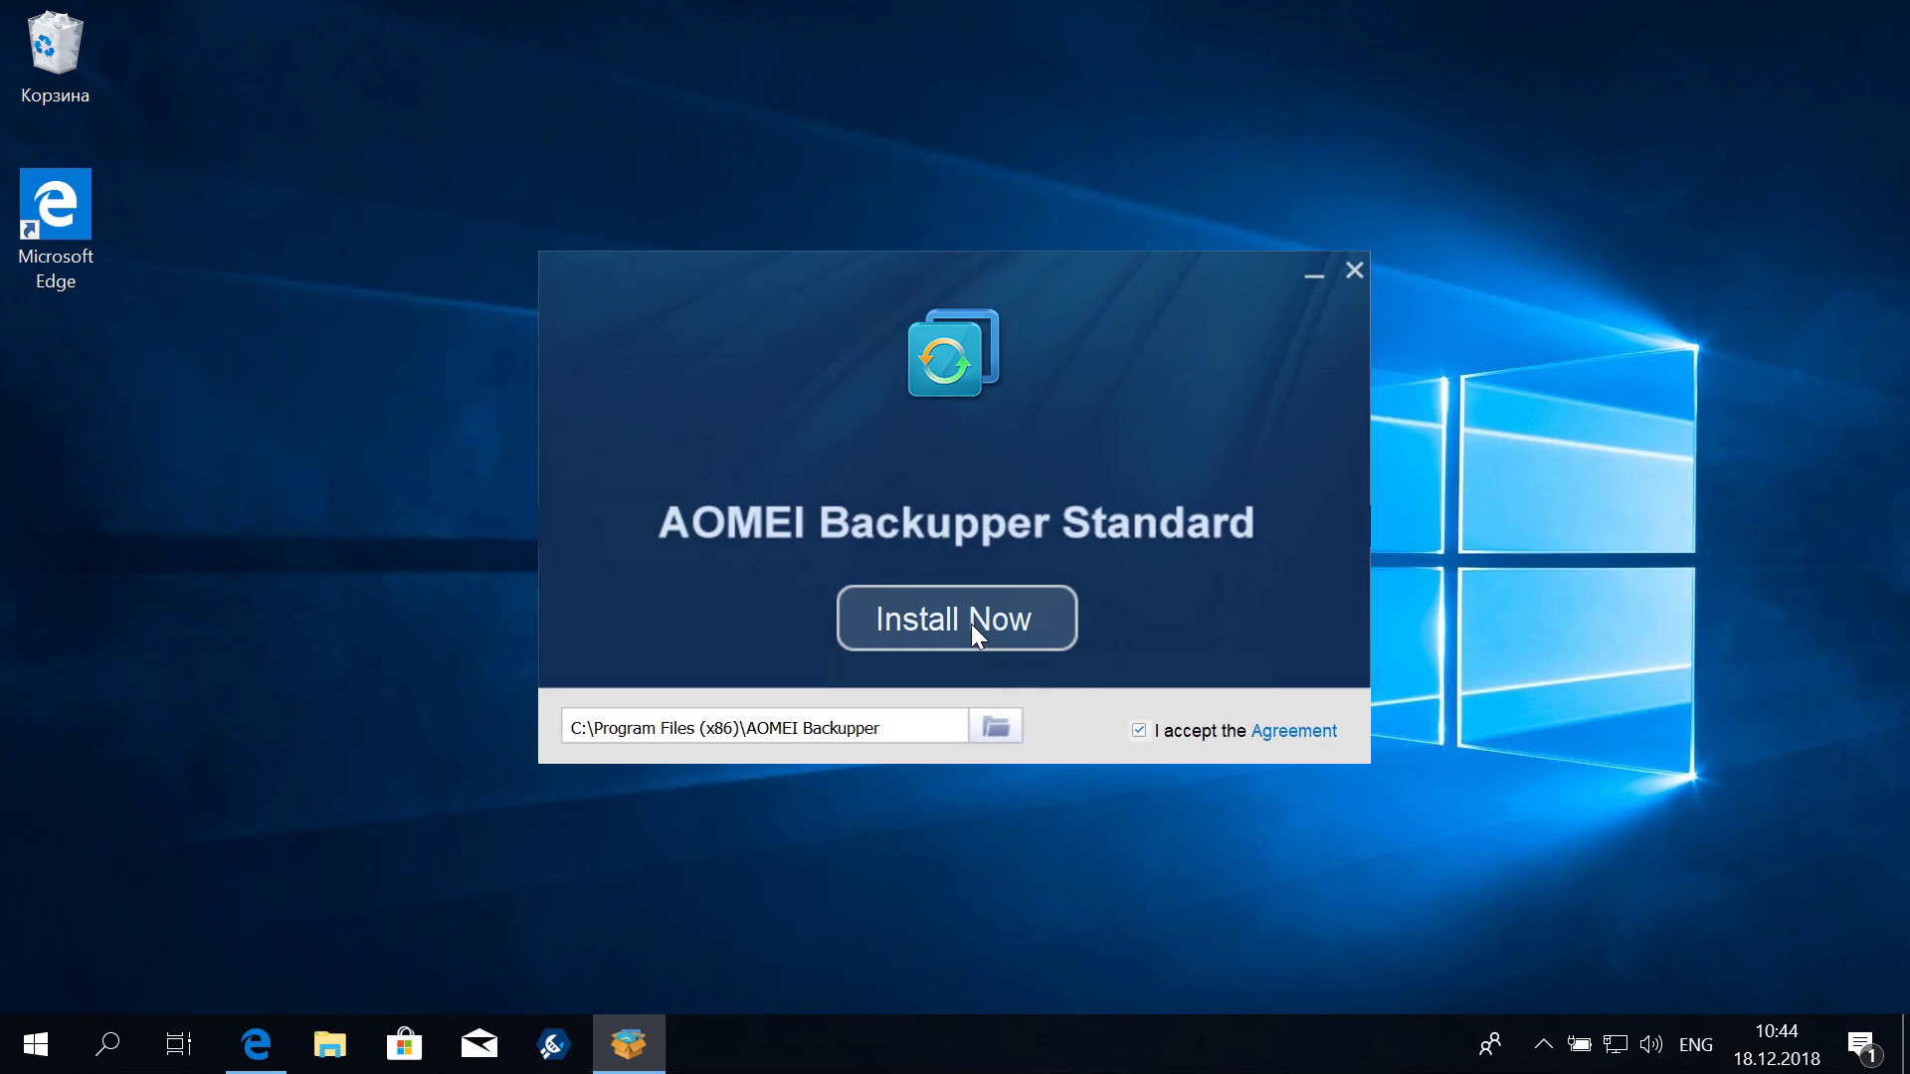
Install into C:\Program Files (x86)\AOMEI Backupper, then start the program via Enjoy Now
click(972, 624)
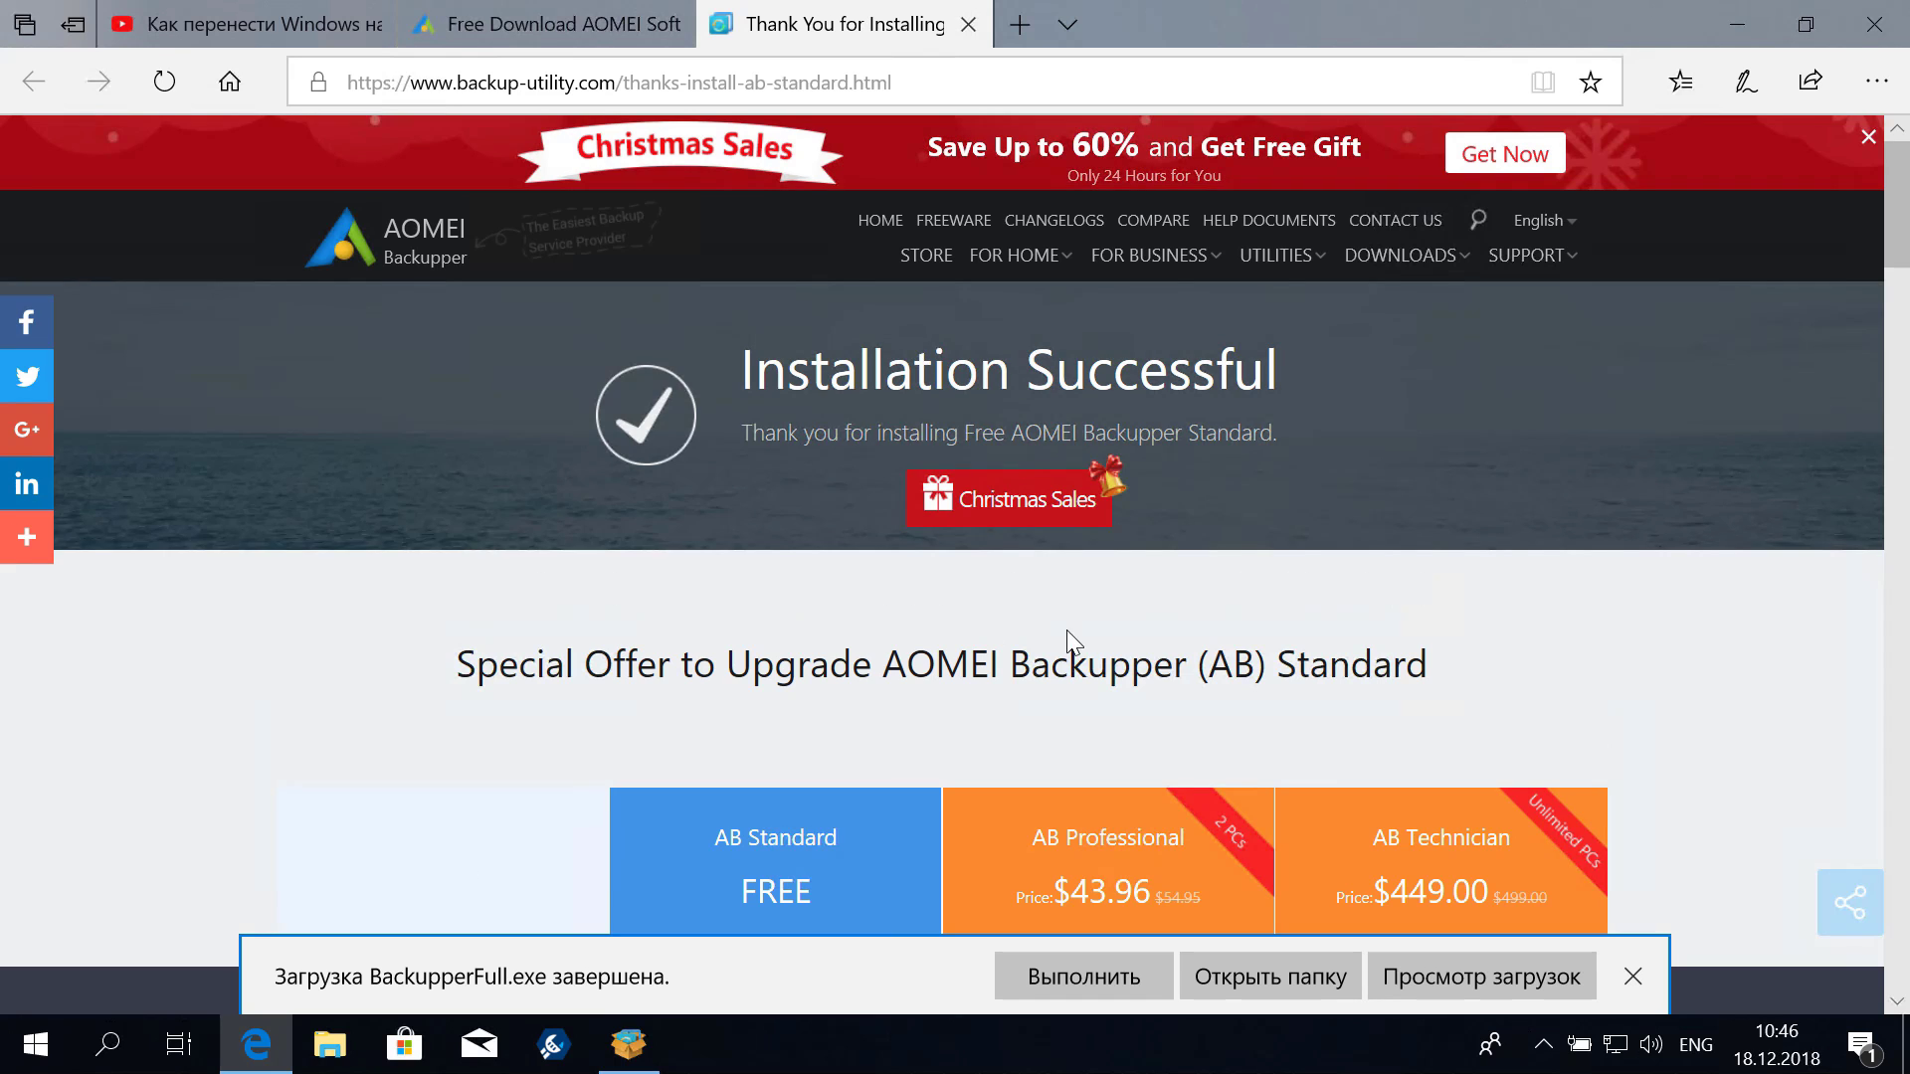
scroll(1279, 565, down, 6)
scroll(1462, 500, up, 6)
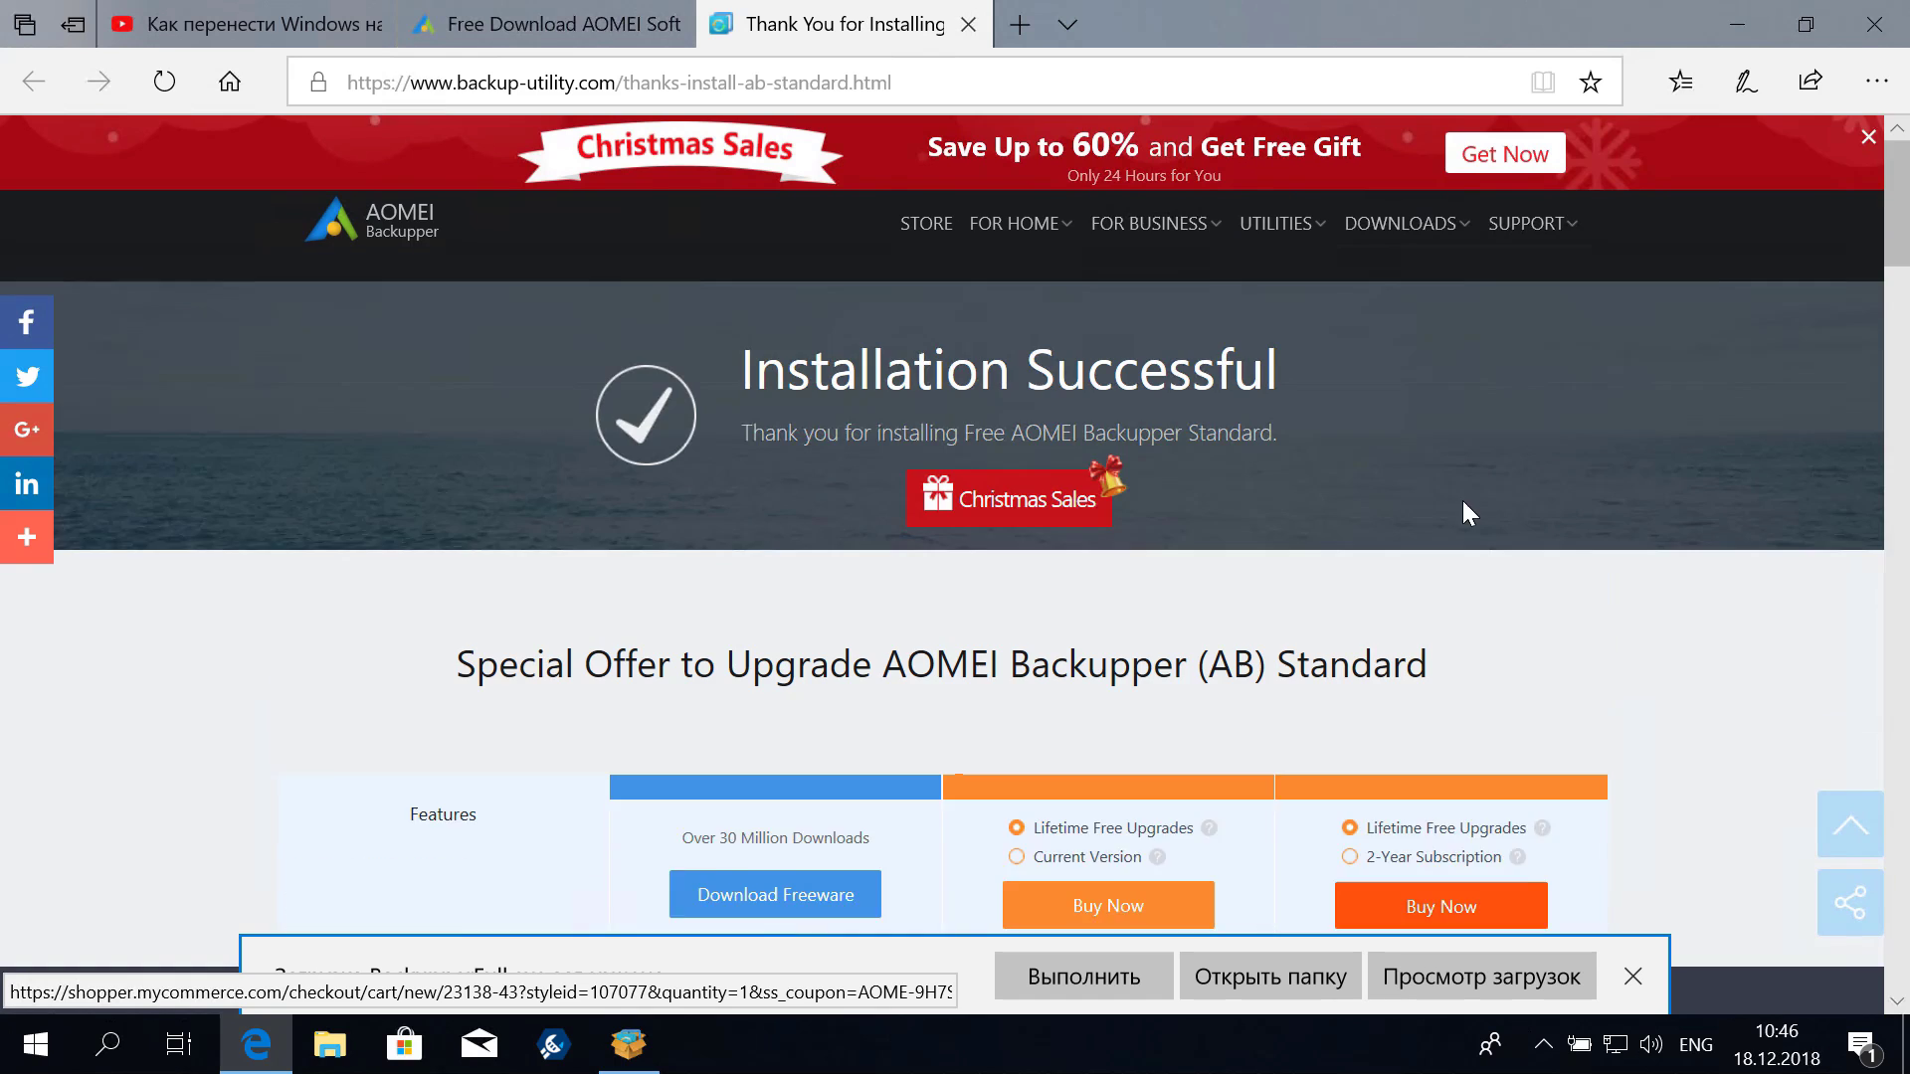
click(1737, 40)
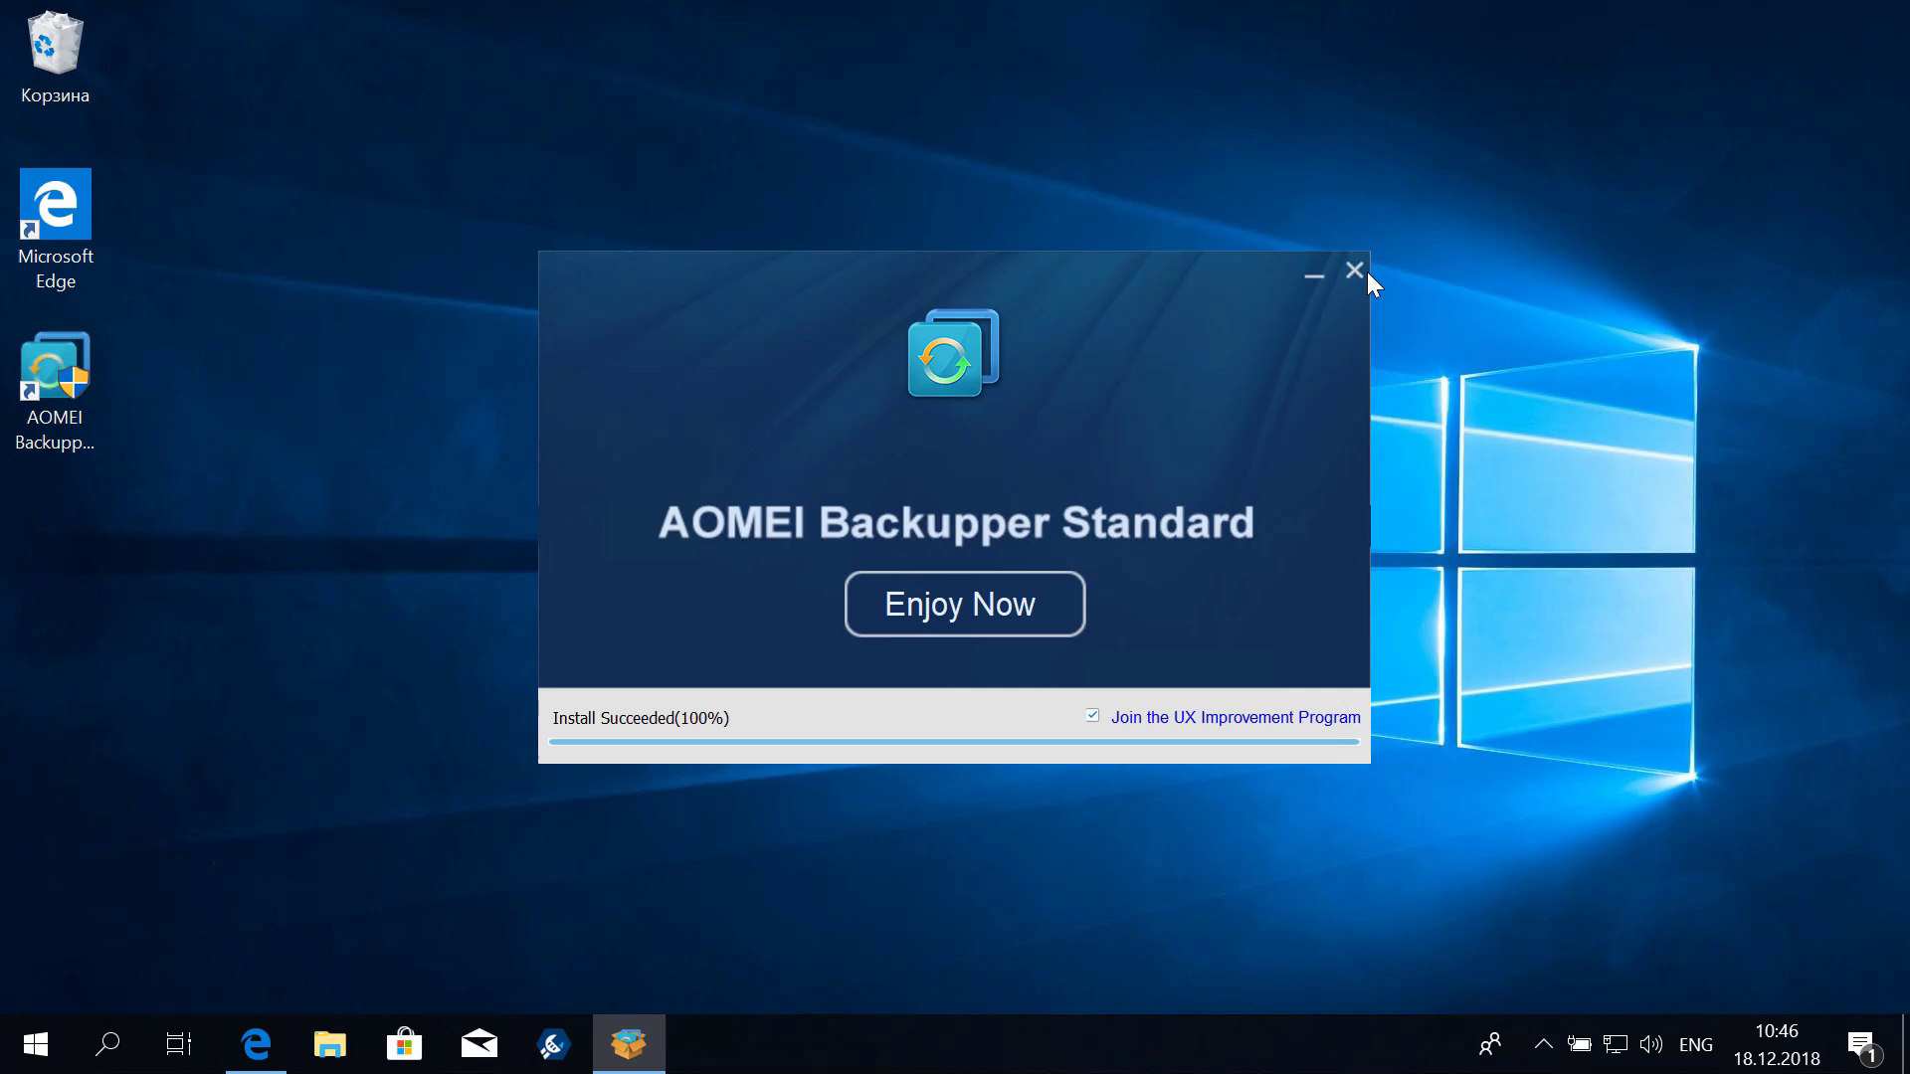
click(953, 597)
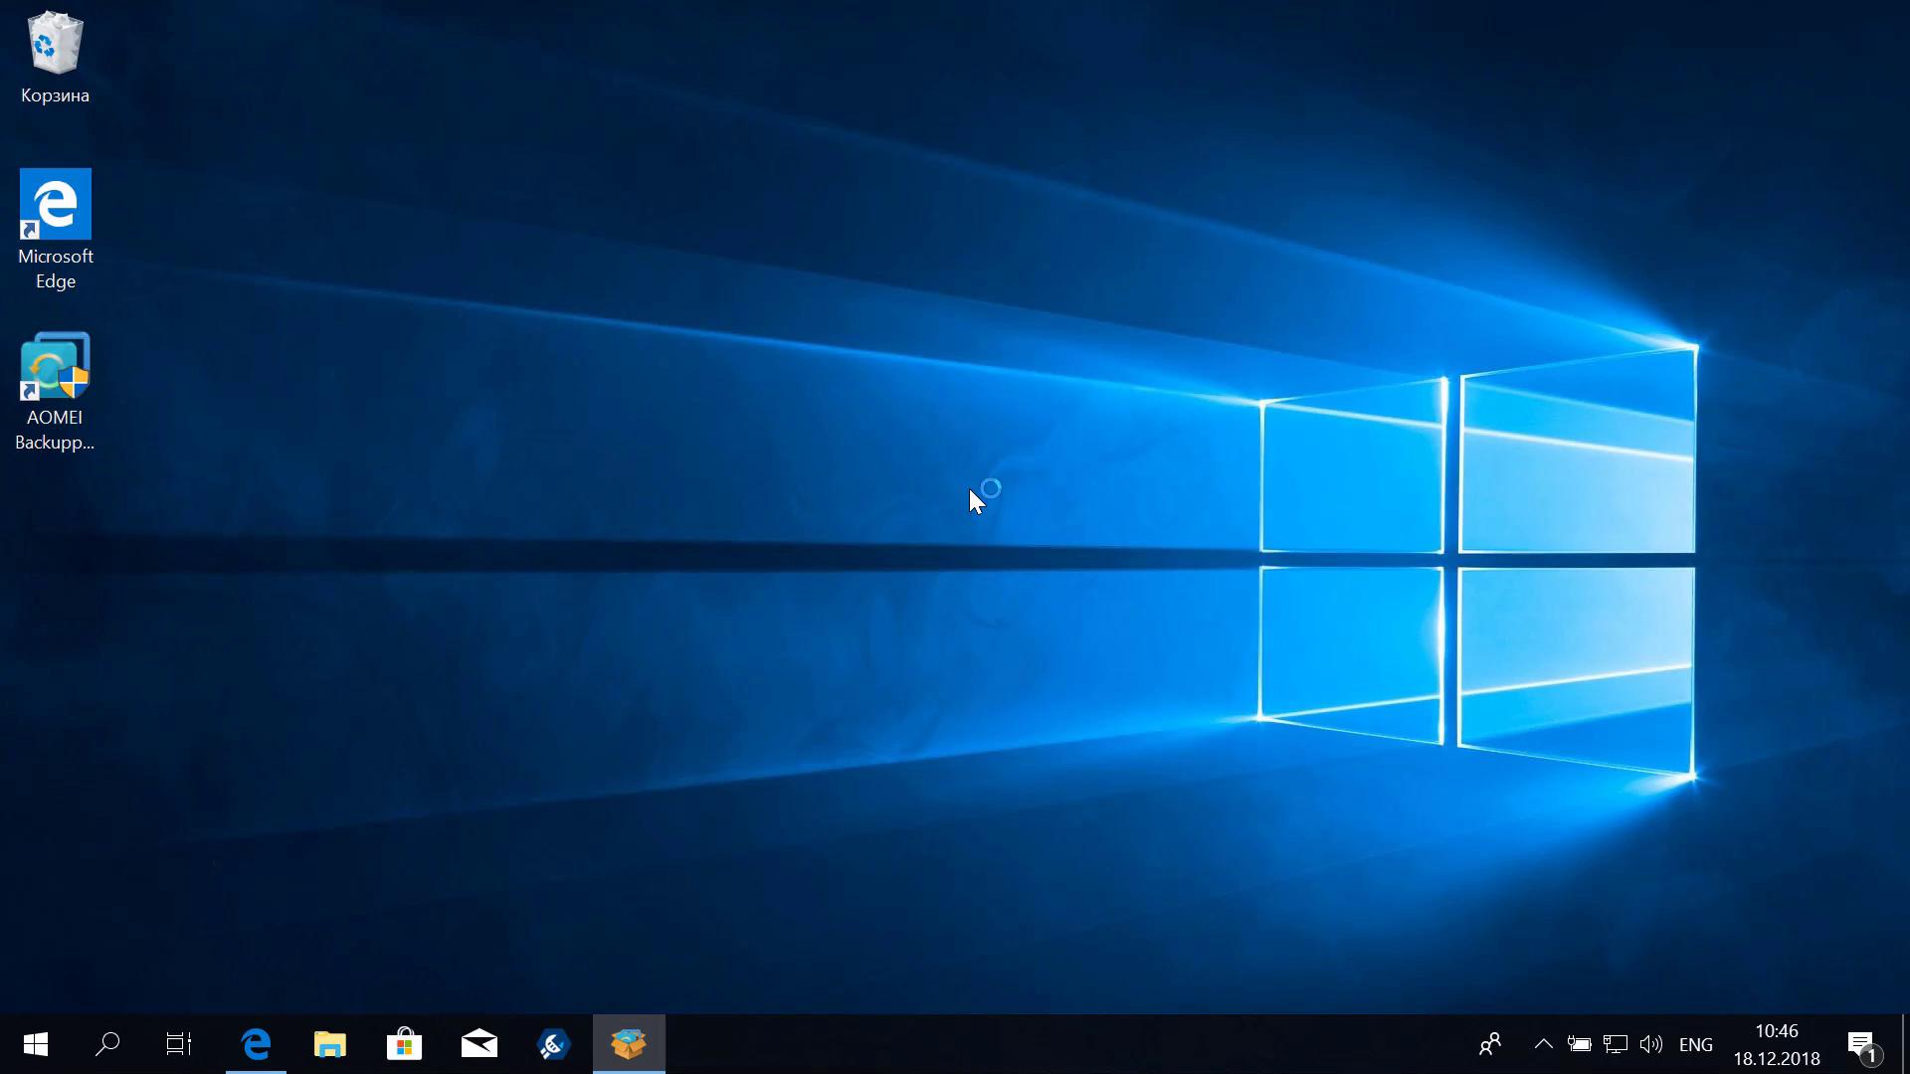
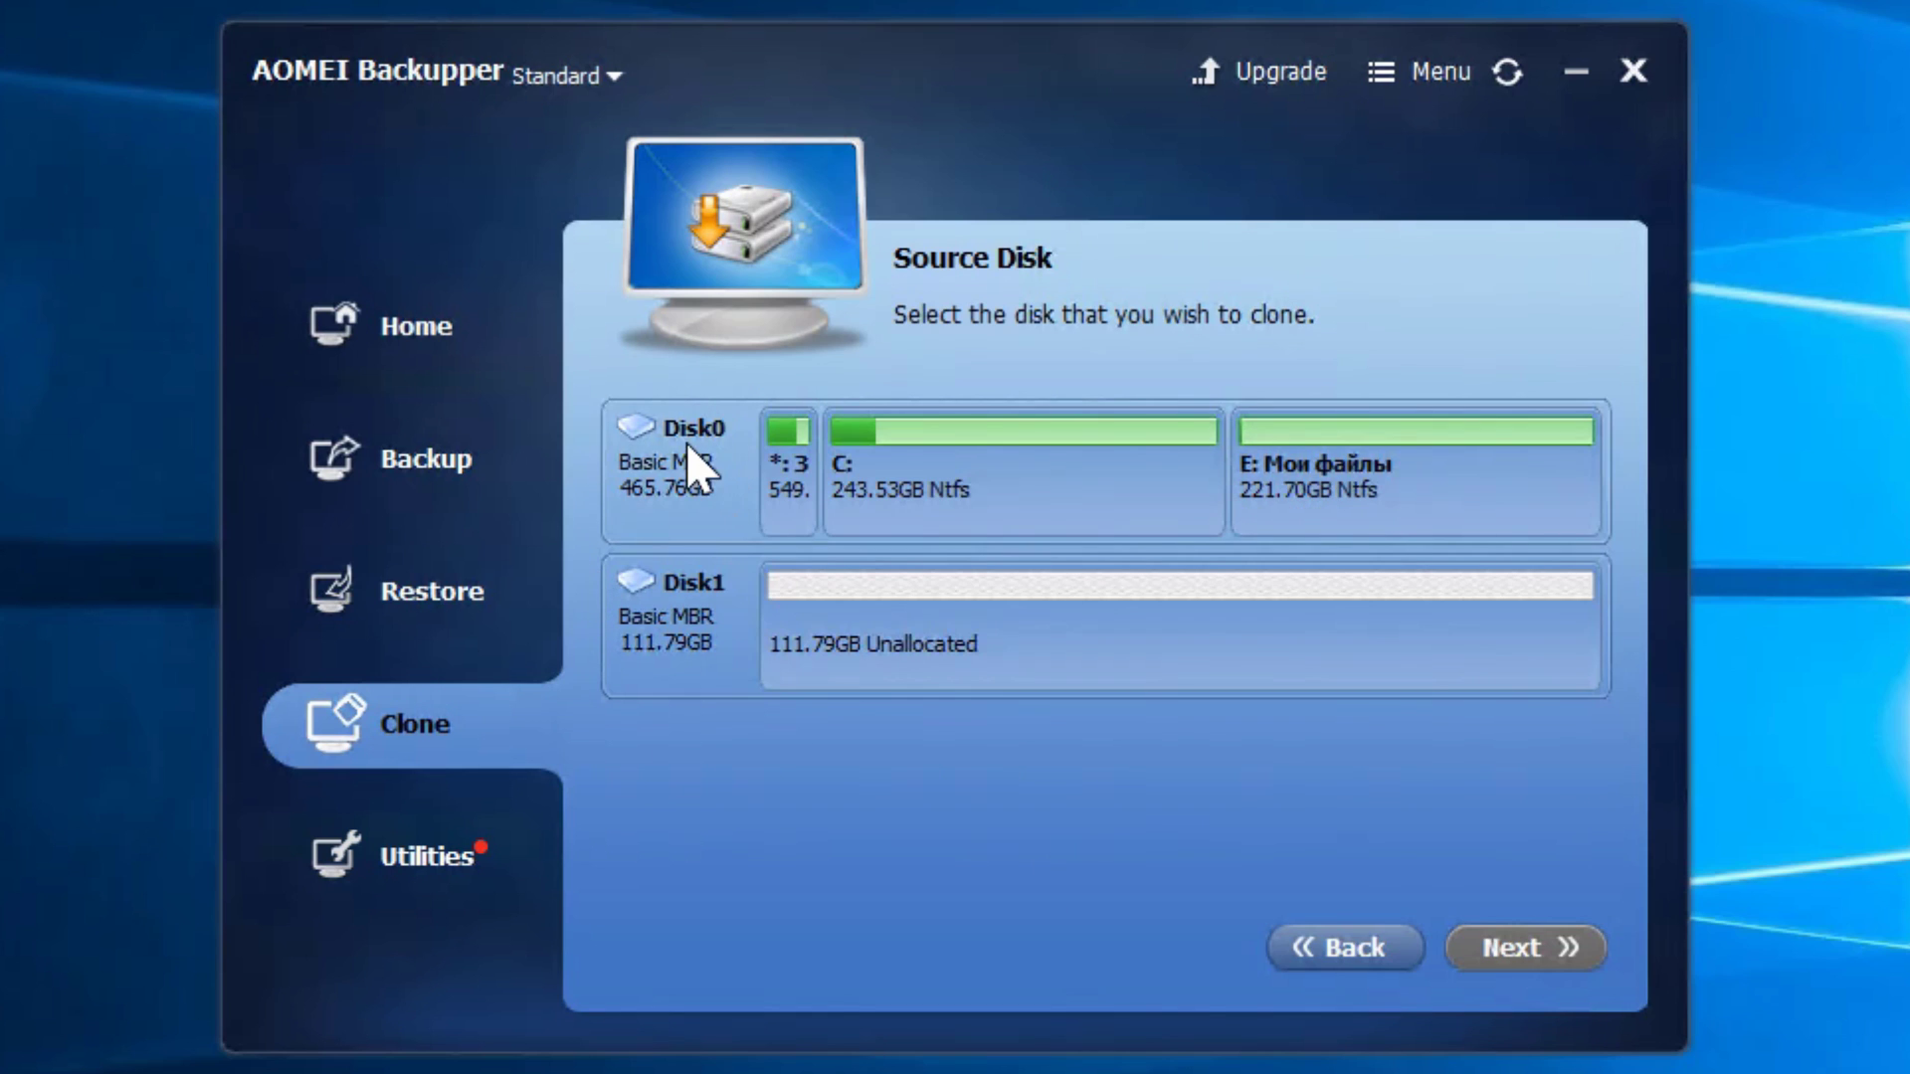
Select Disk0, the 465.76GB disk with partitions C: and E:, as the source disk
click(687, 493)
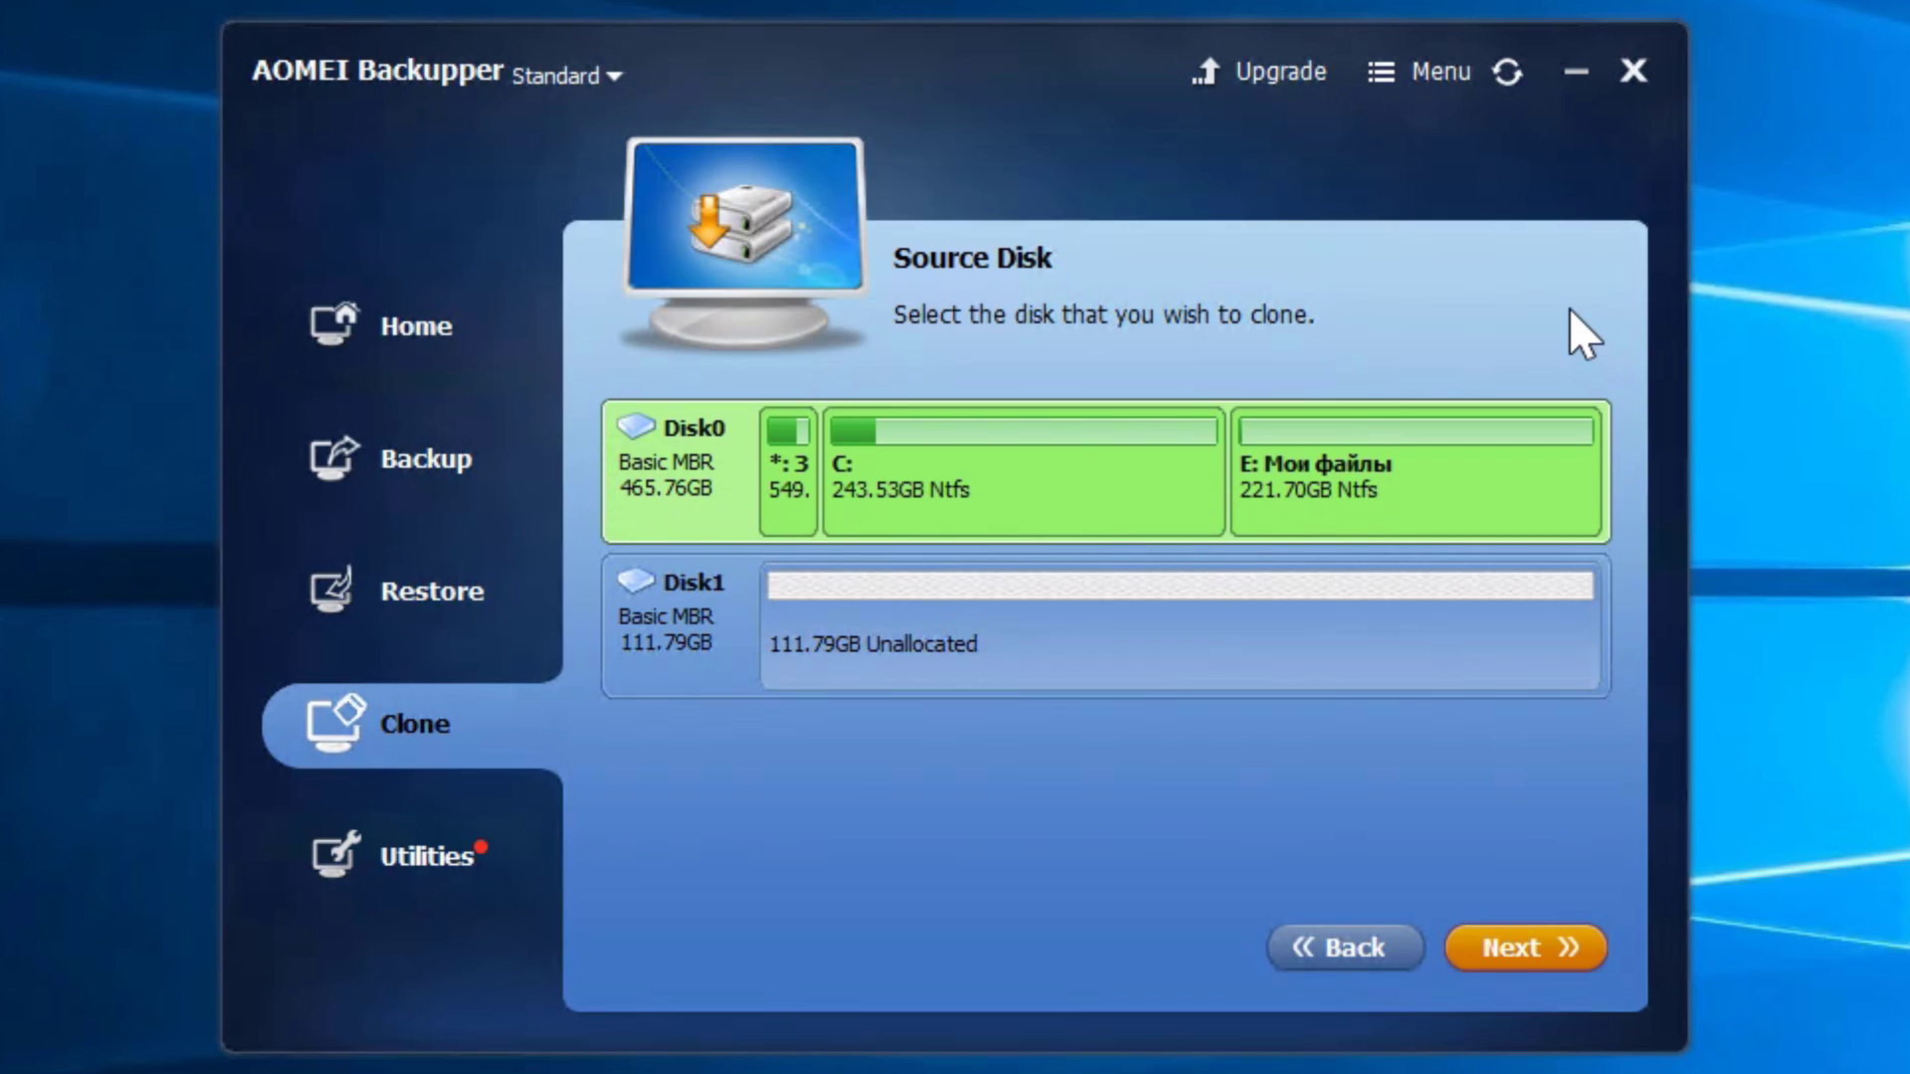
Pick the unallocated 111.79GB Disk1 as the destination disk for the clone
click(1520, 953)
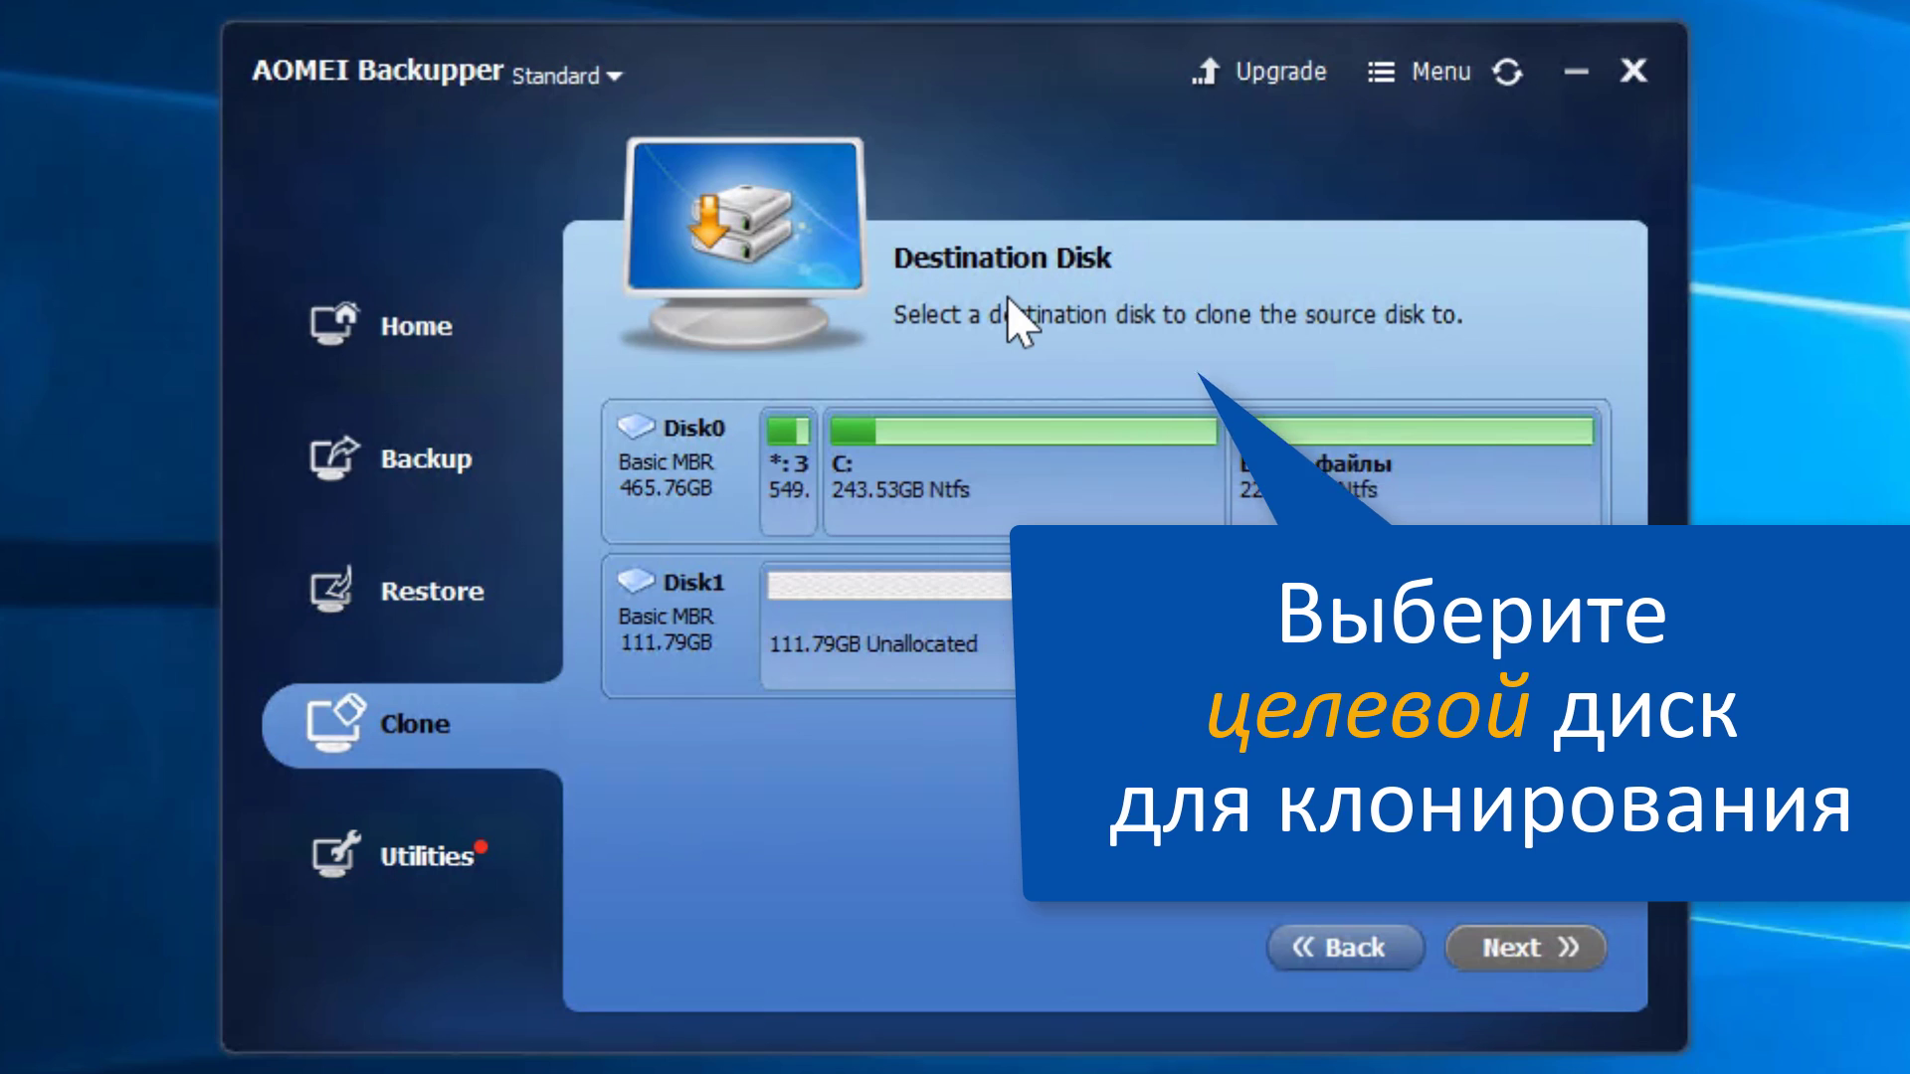
click(1046, 653)
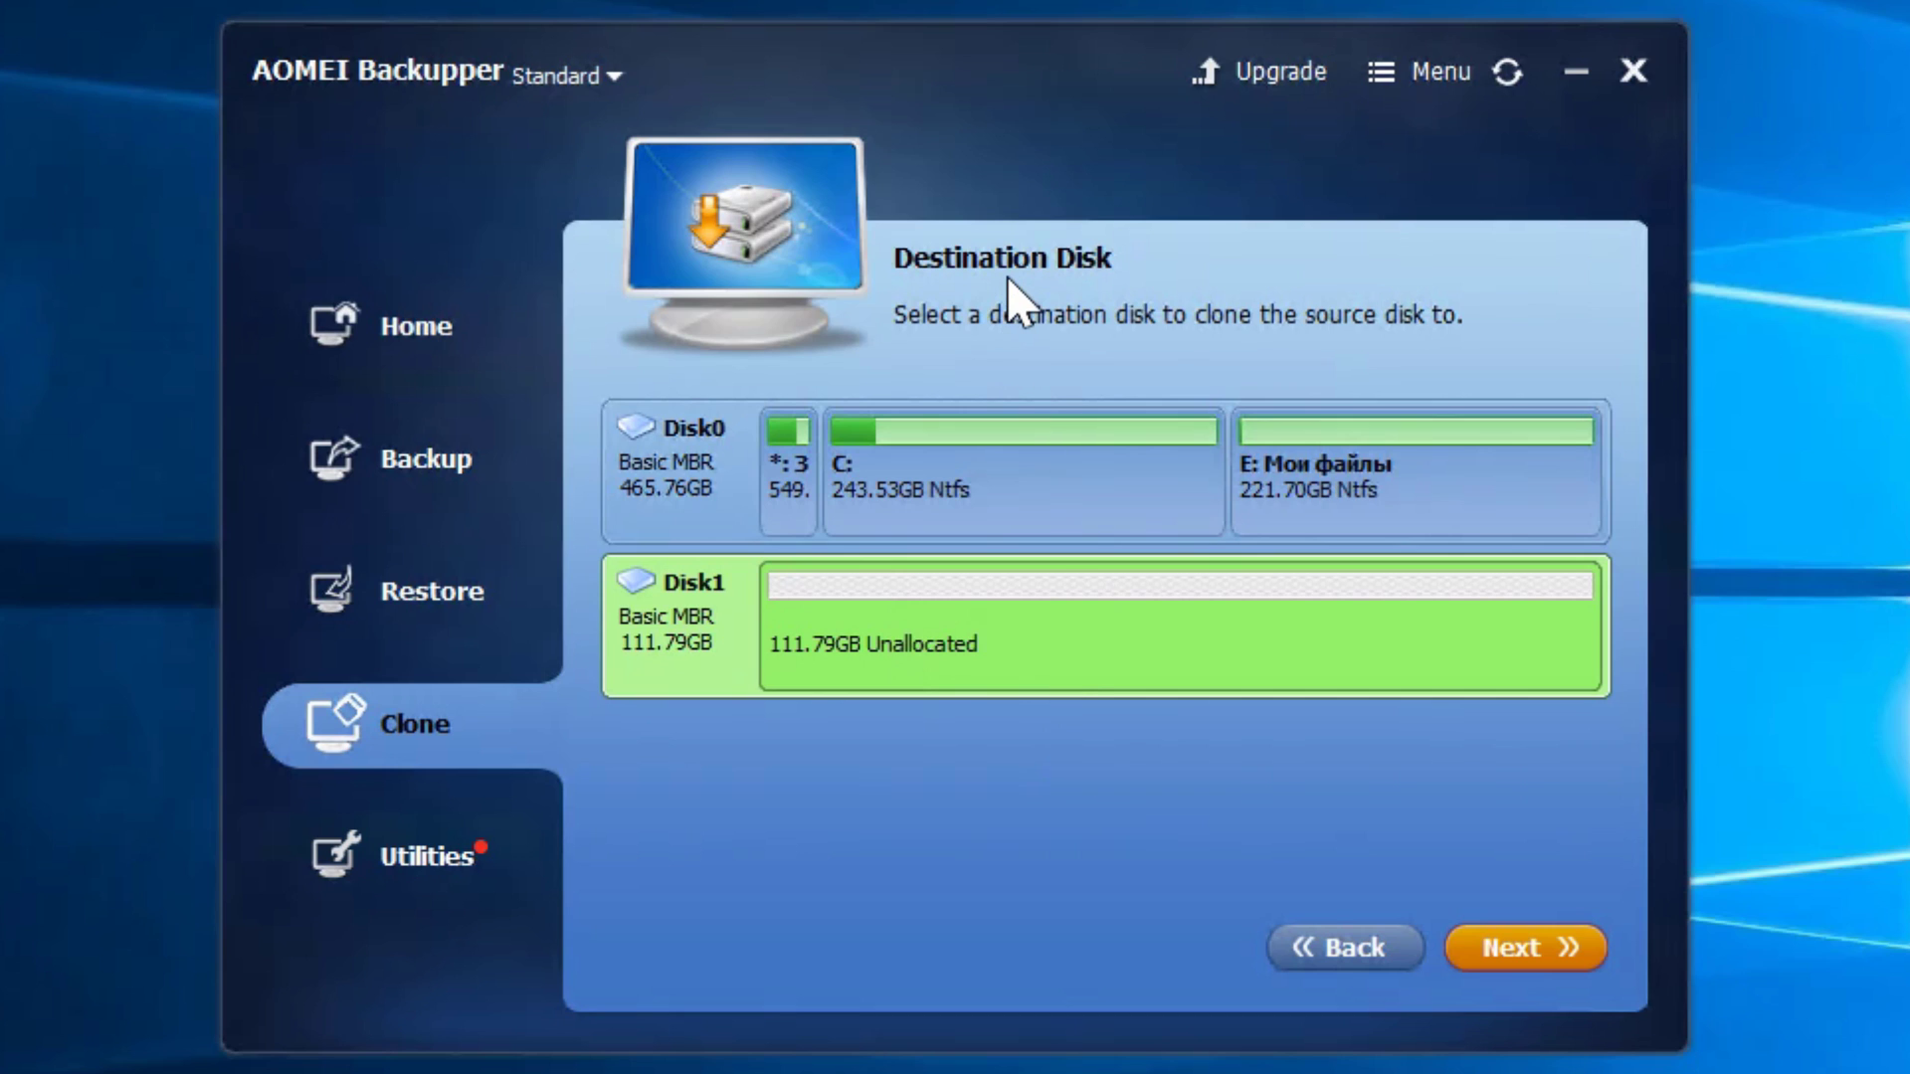
mouse_move(1067, 659)
On the Operation Summary, enable 'Align partition to optimize for SSD' with sector-by-sector clone left off
click(1533, 939)
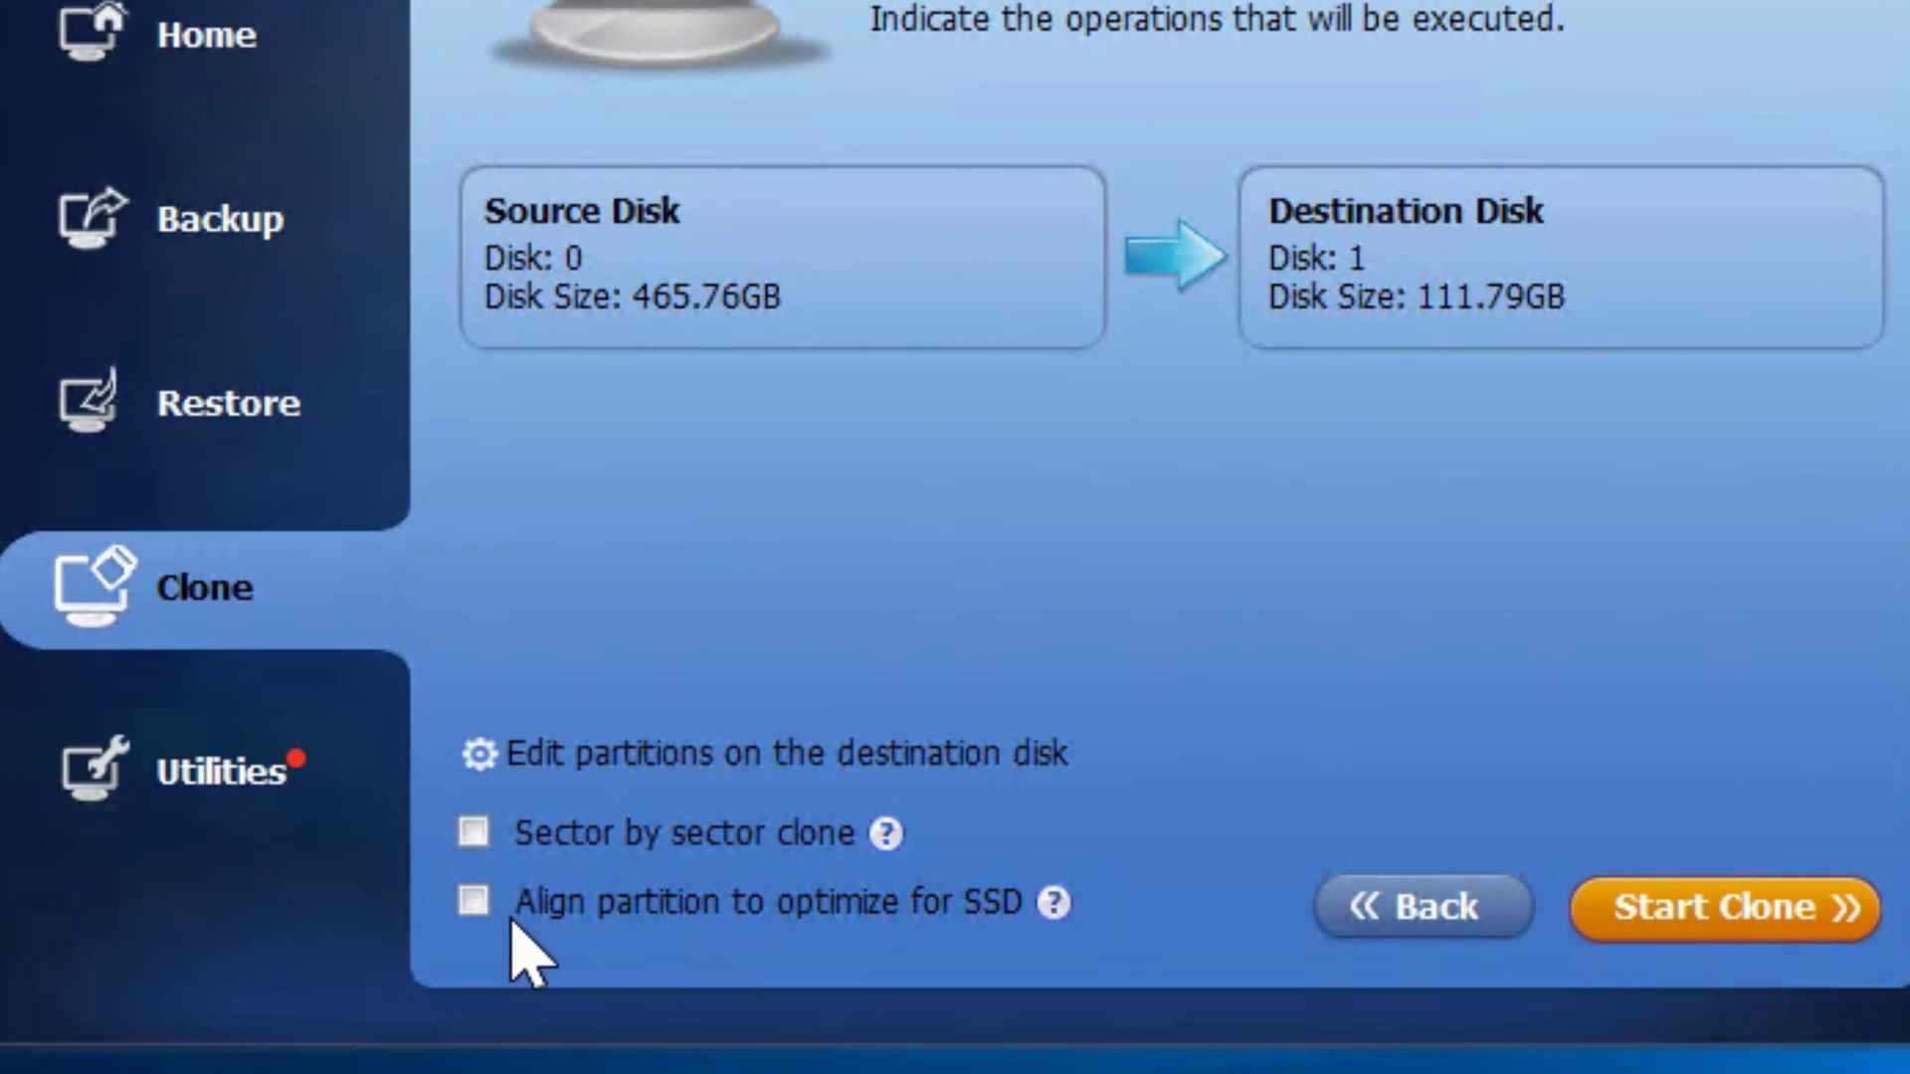
click(471, 901)
click(474, 901)
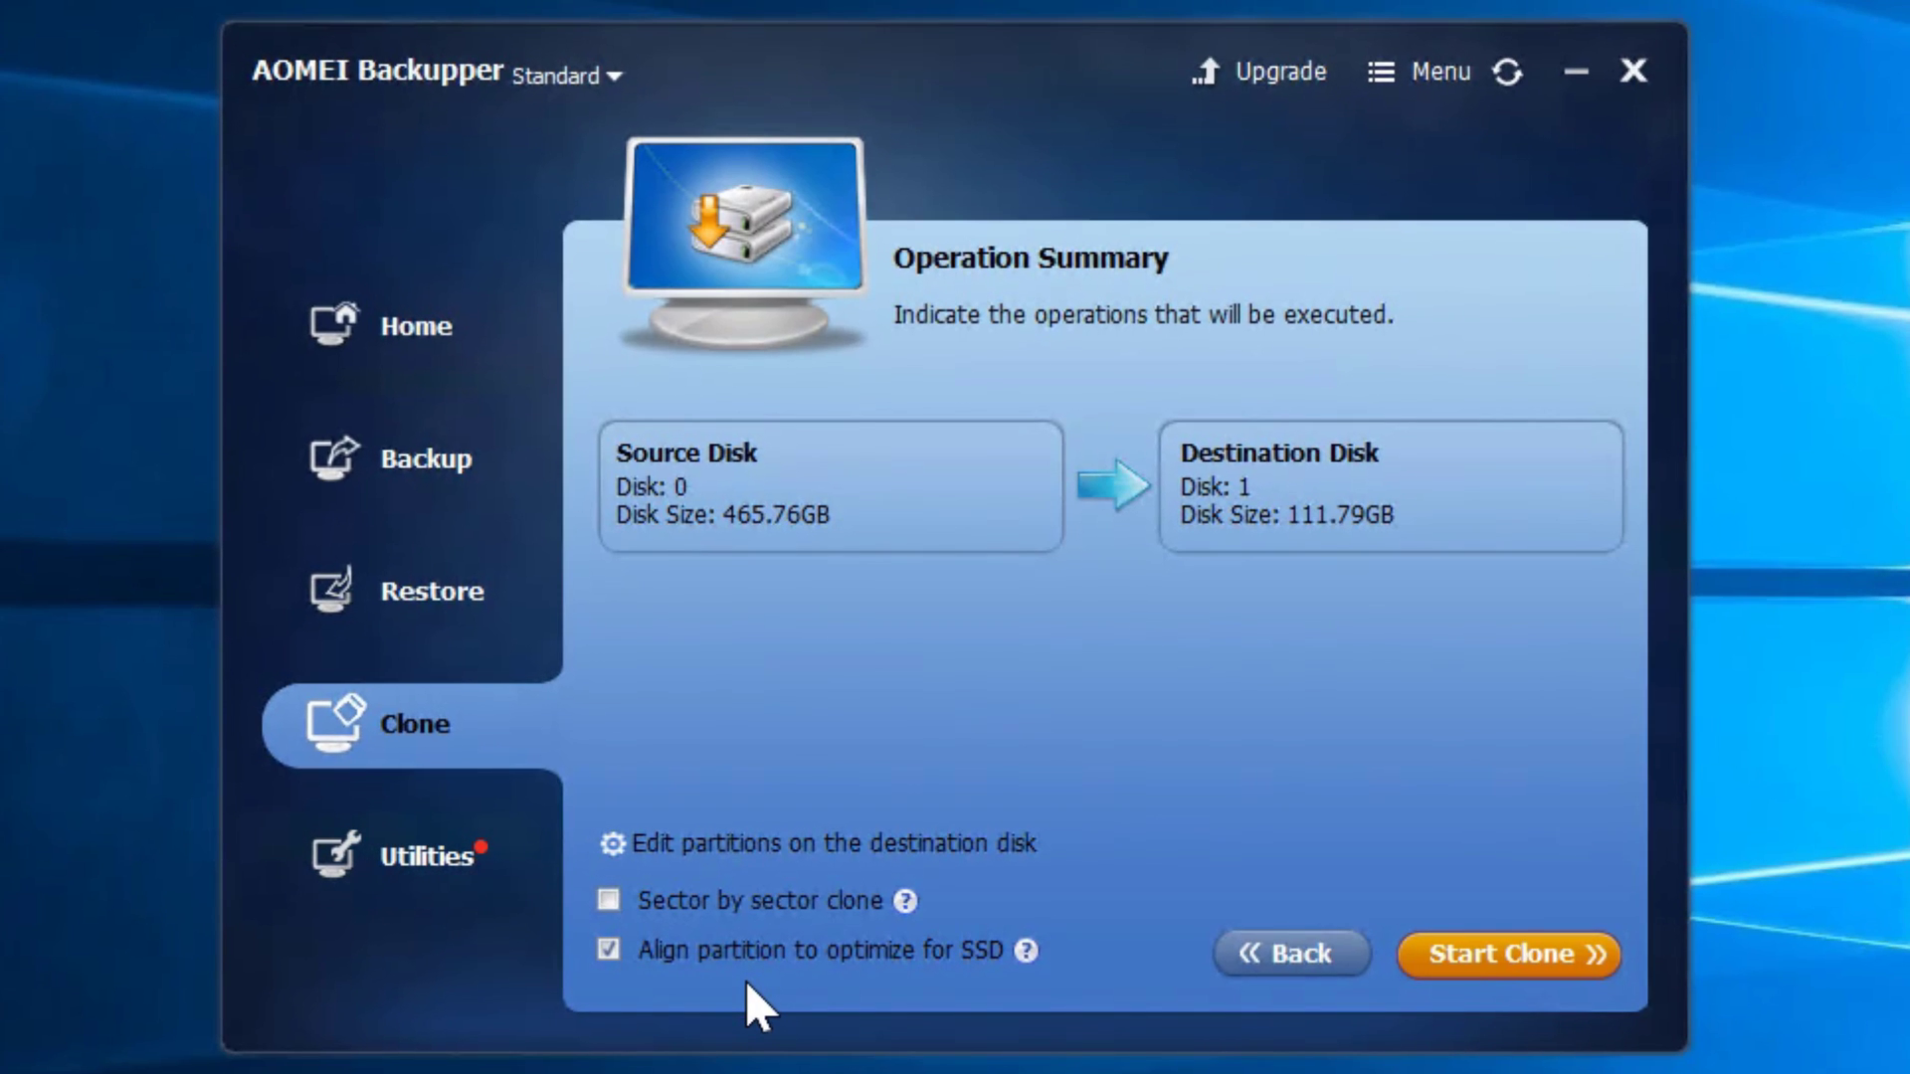
Start the Disk0-to-Disk1 clone, finish it at 100%, and close AOMEI Backupper
click(1506, 961)
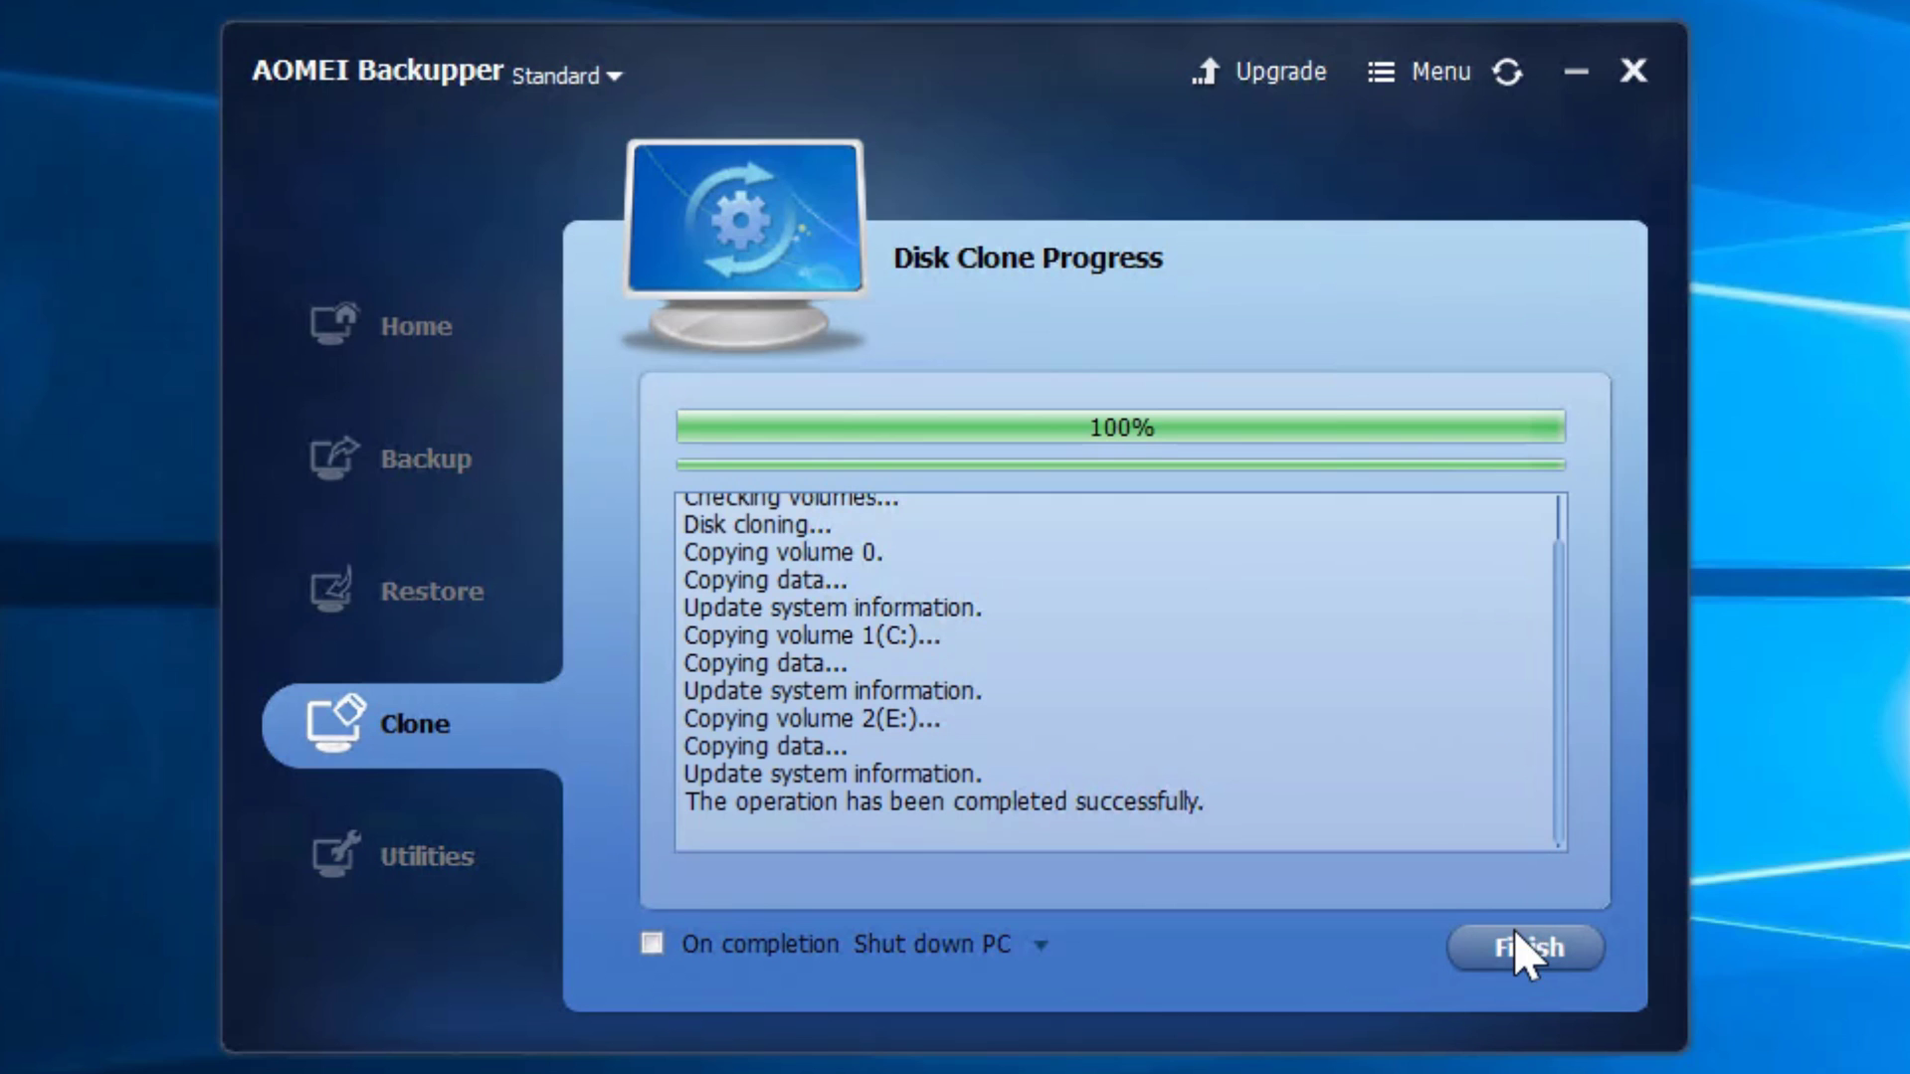
click(1530, 950)
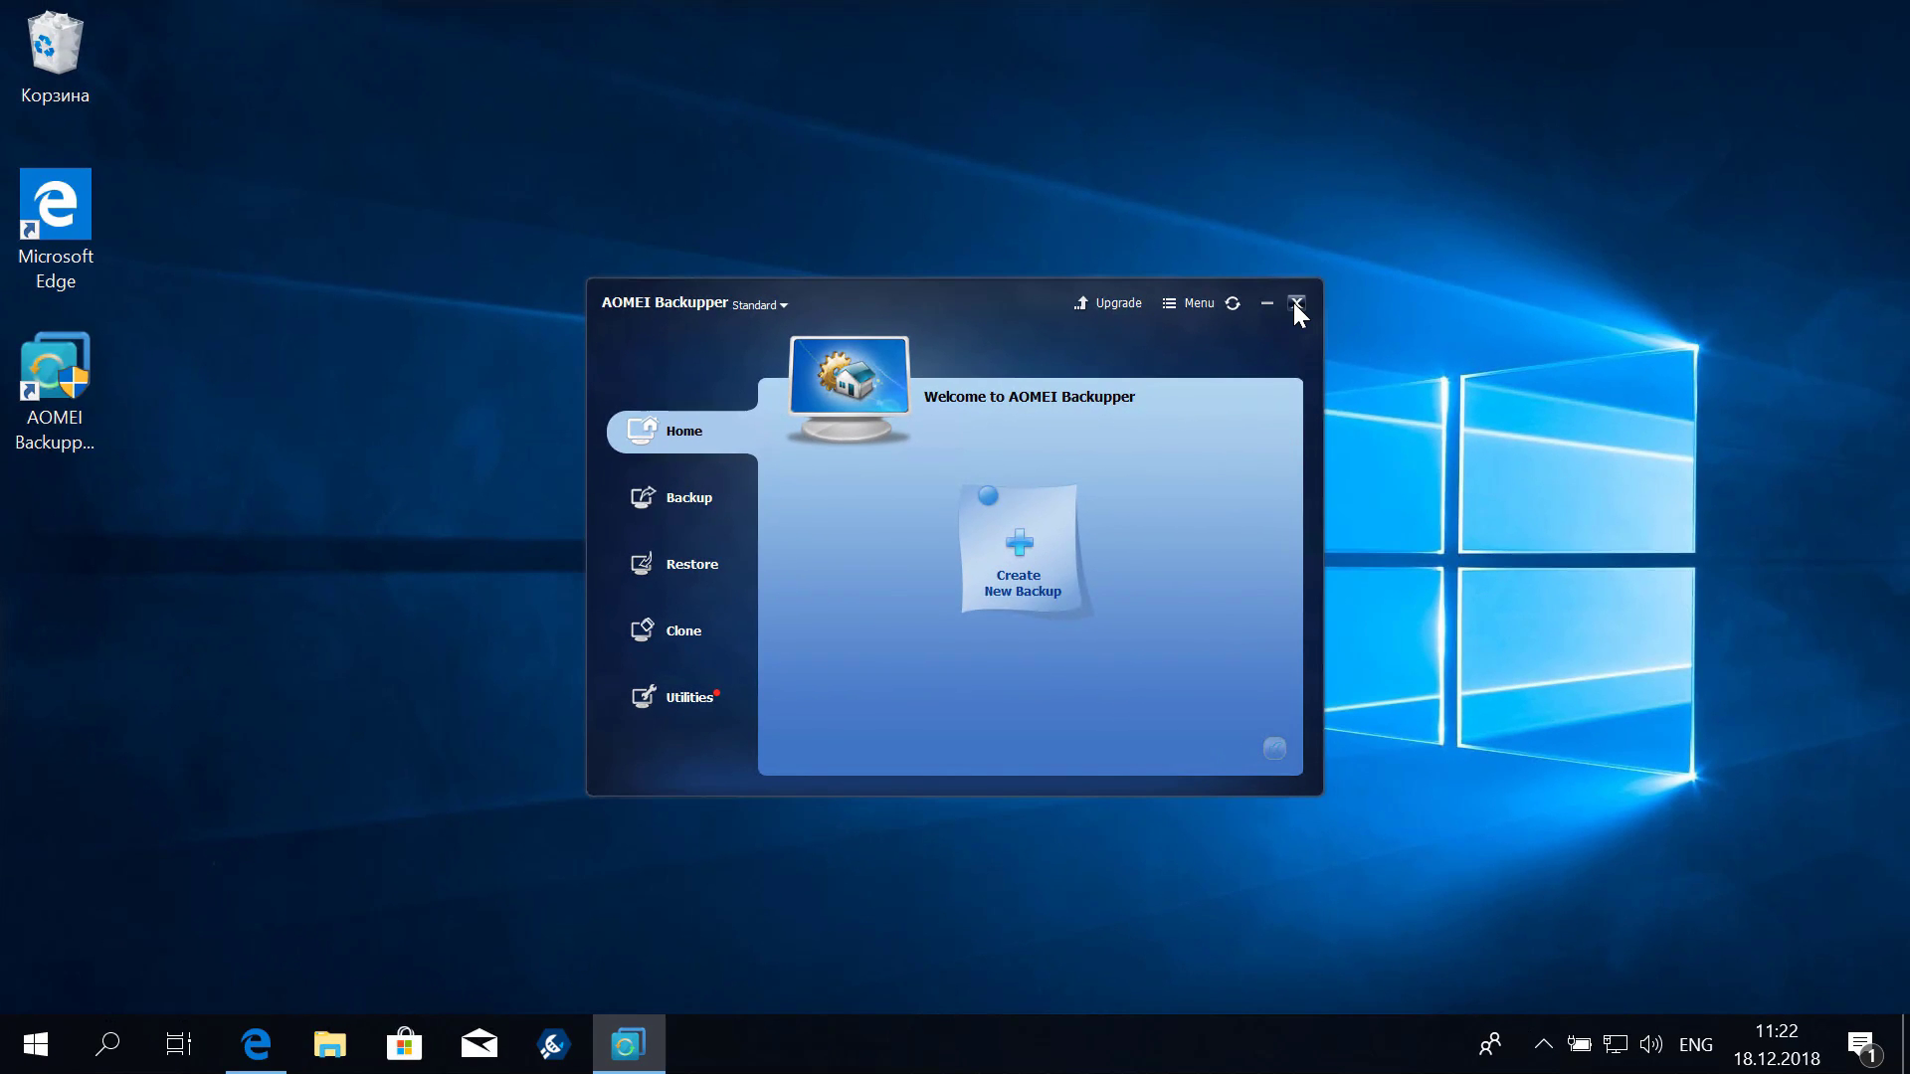
click(1295, 304)
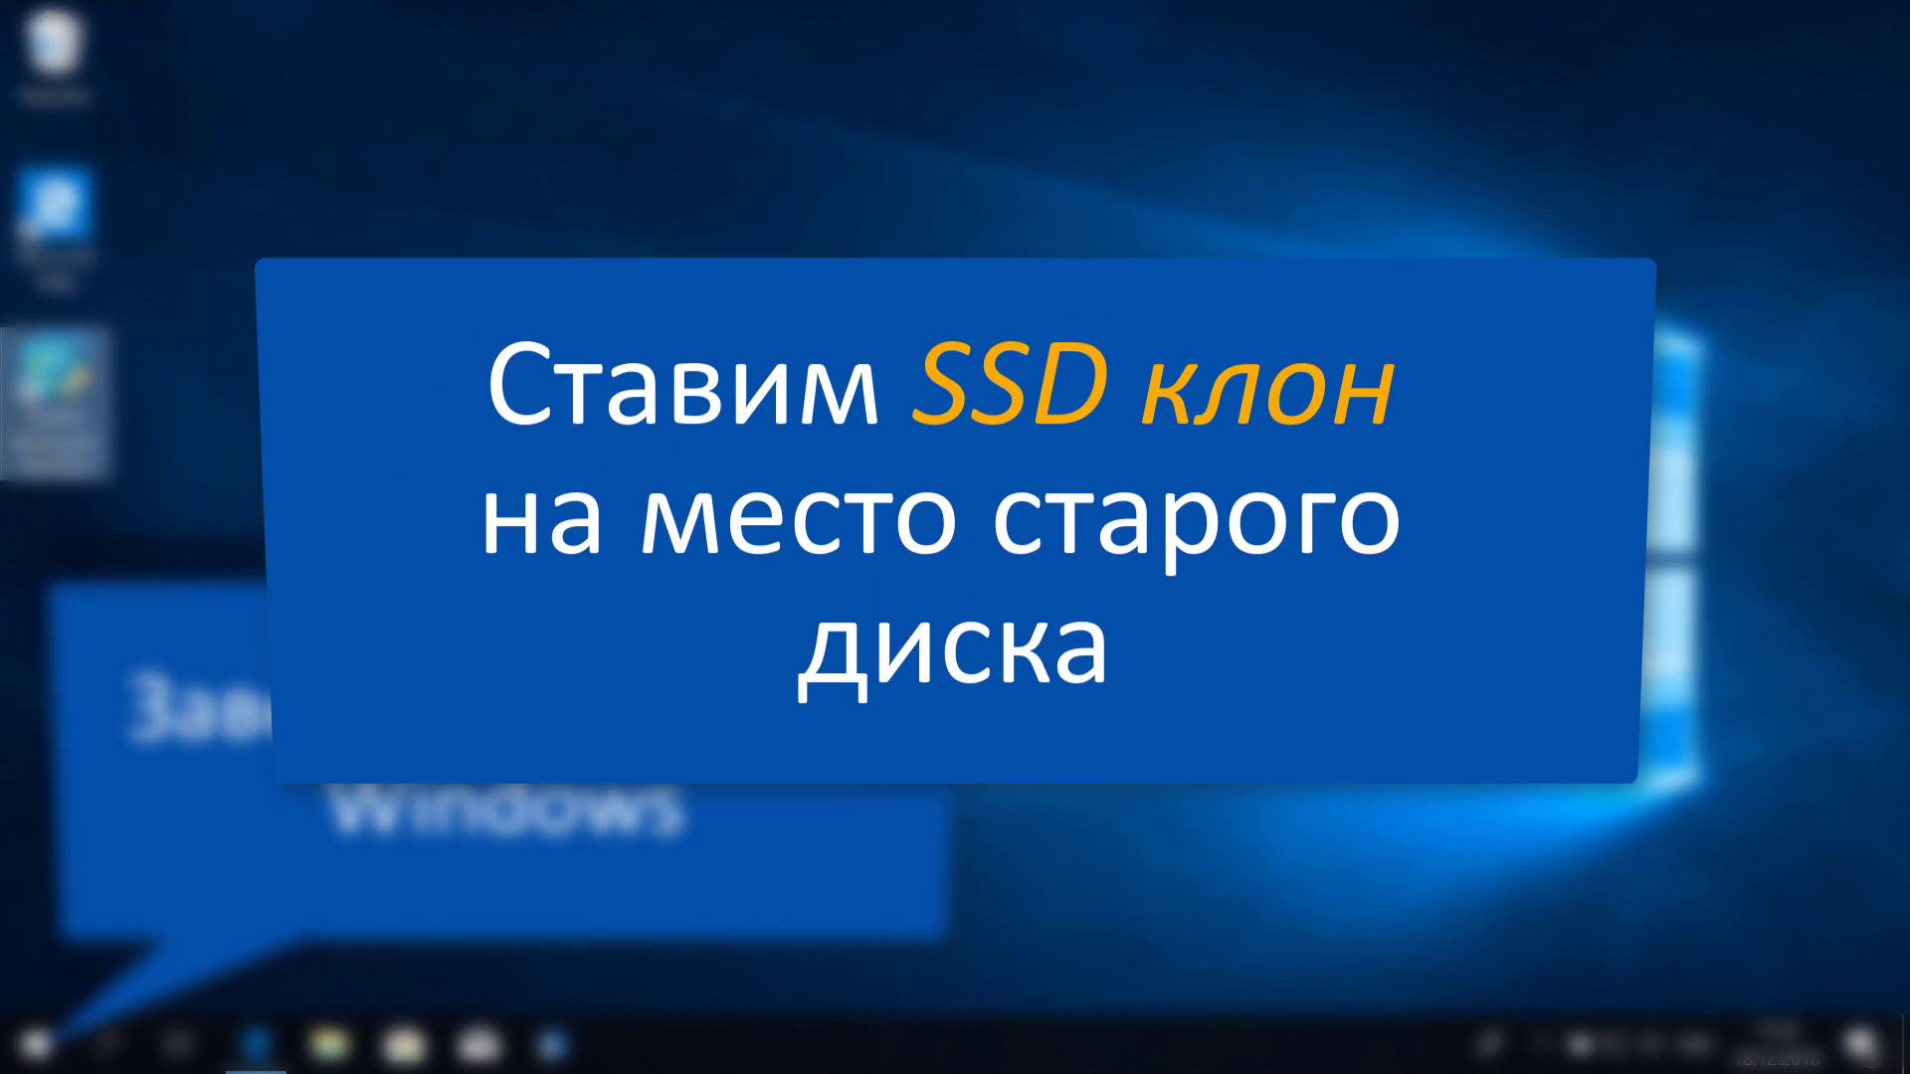